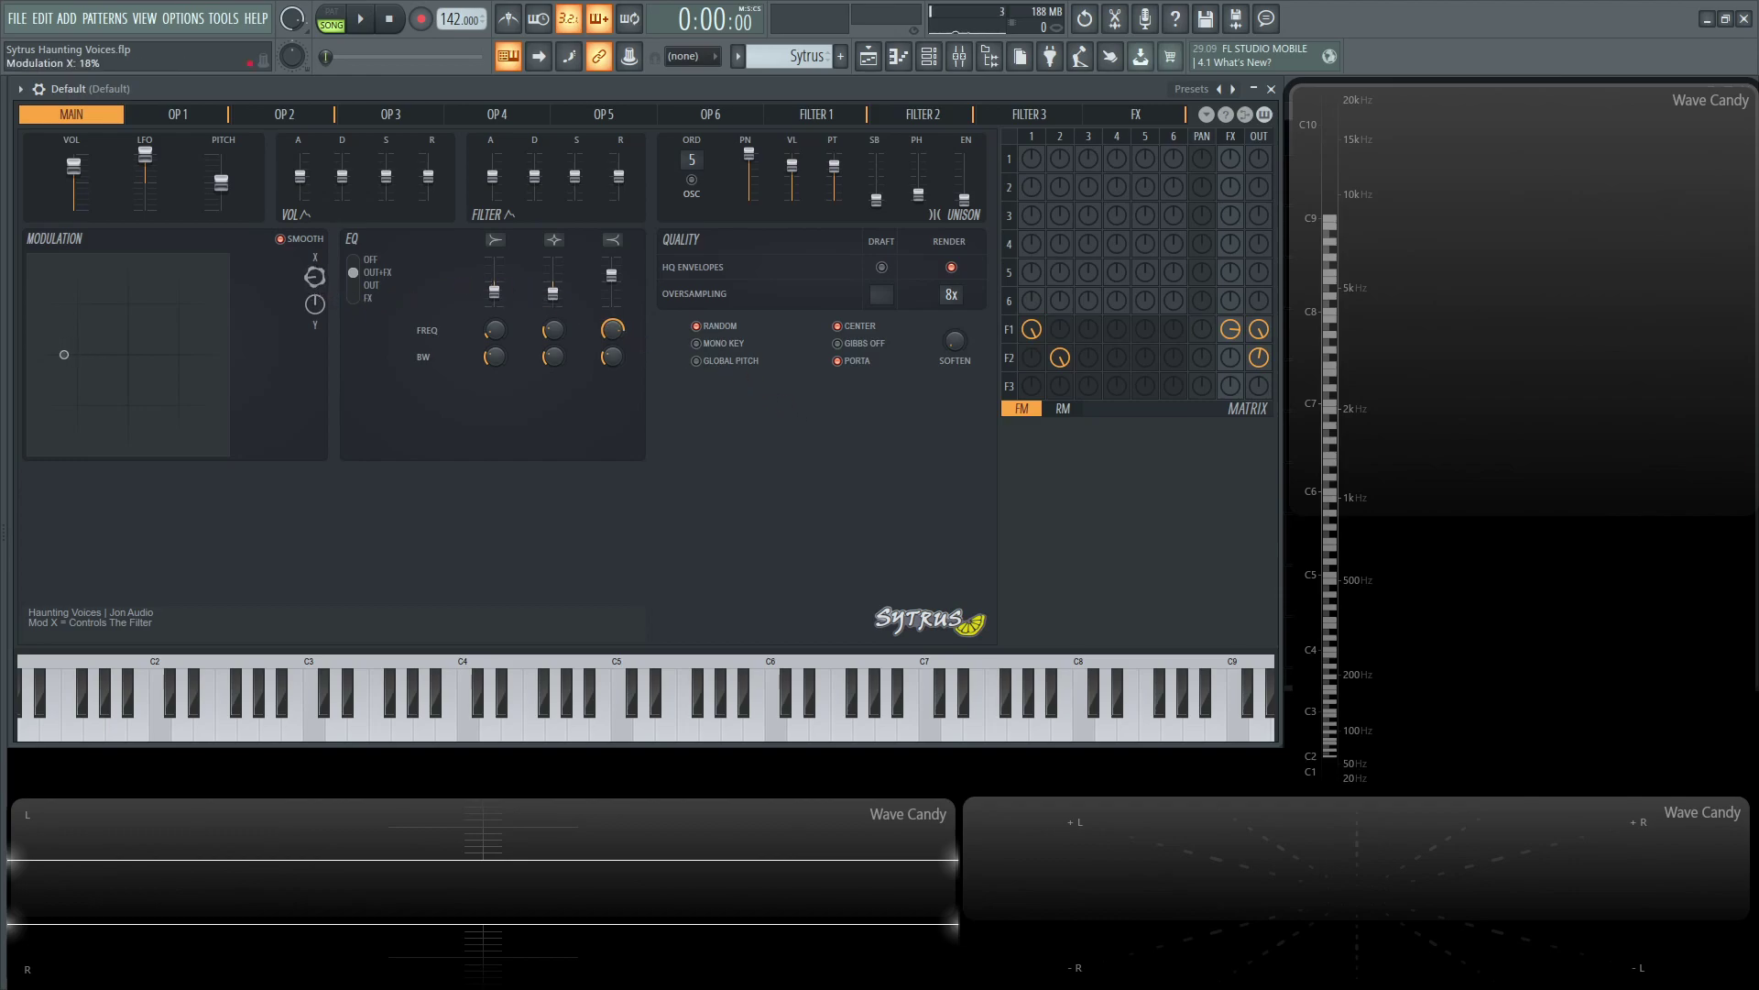
Step: Turn Modulation X up to its maximum on the Sytrus main page
{"action": "left_click_drag", "start_coordinate": [314, 276], "coordinate": [314, 210]}
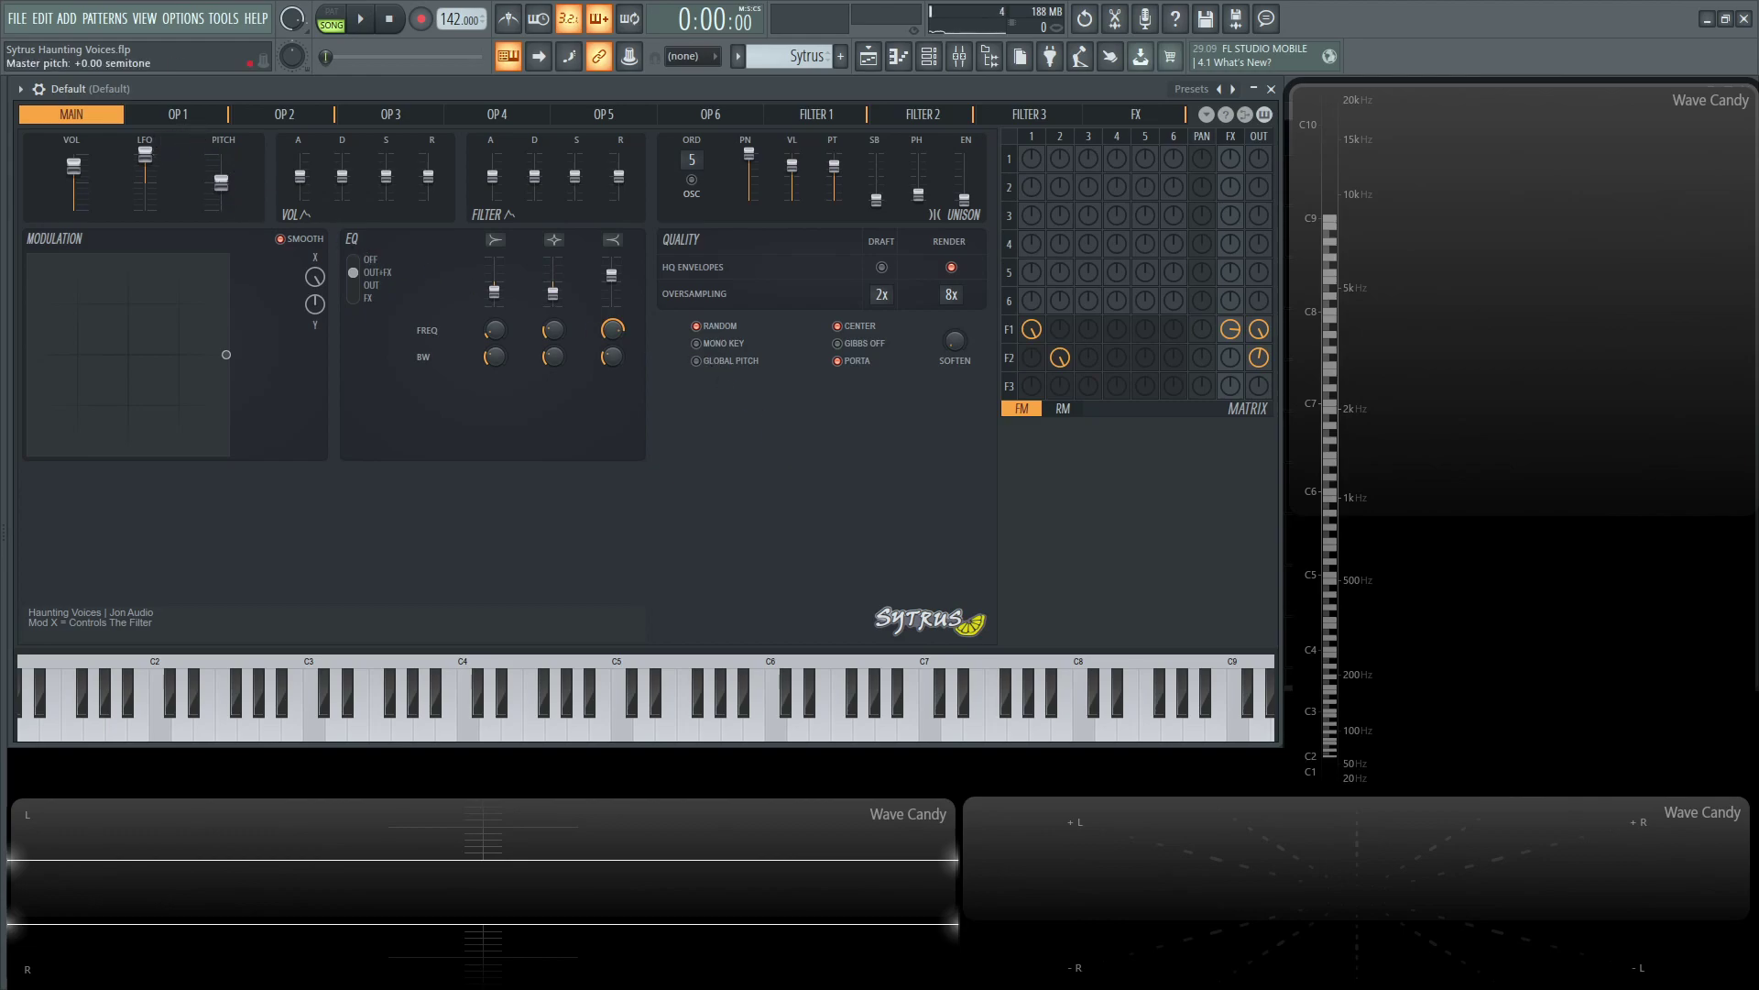
Step: Show operator 1's pitch envelope, comparing it with the pitch LFO, and play test notes to hear the pitch slide
{"action": "left_click", "coordinate": [178, 116]}
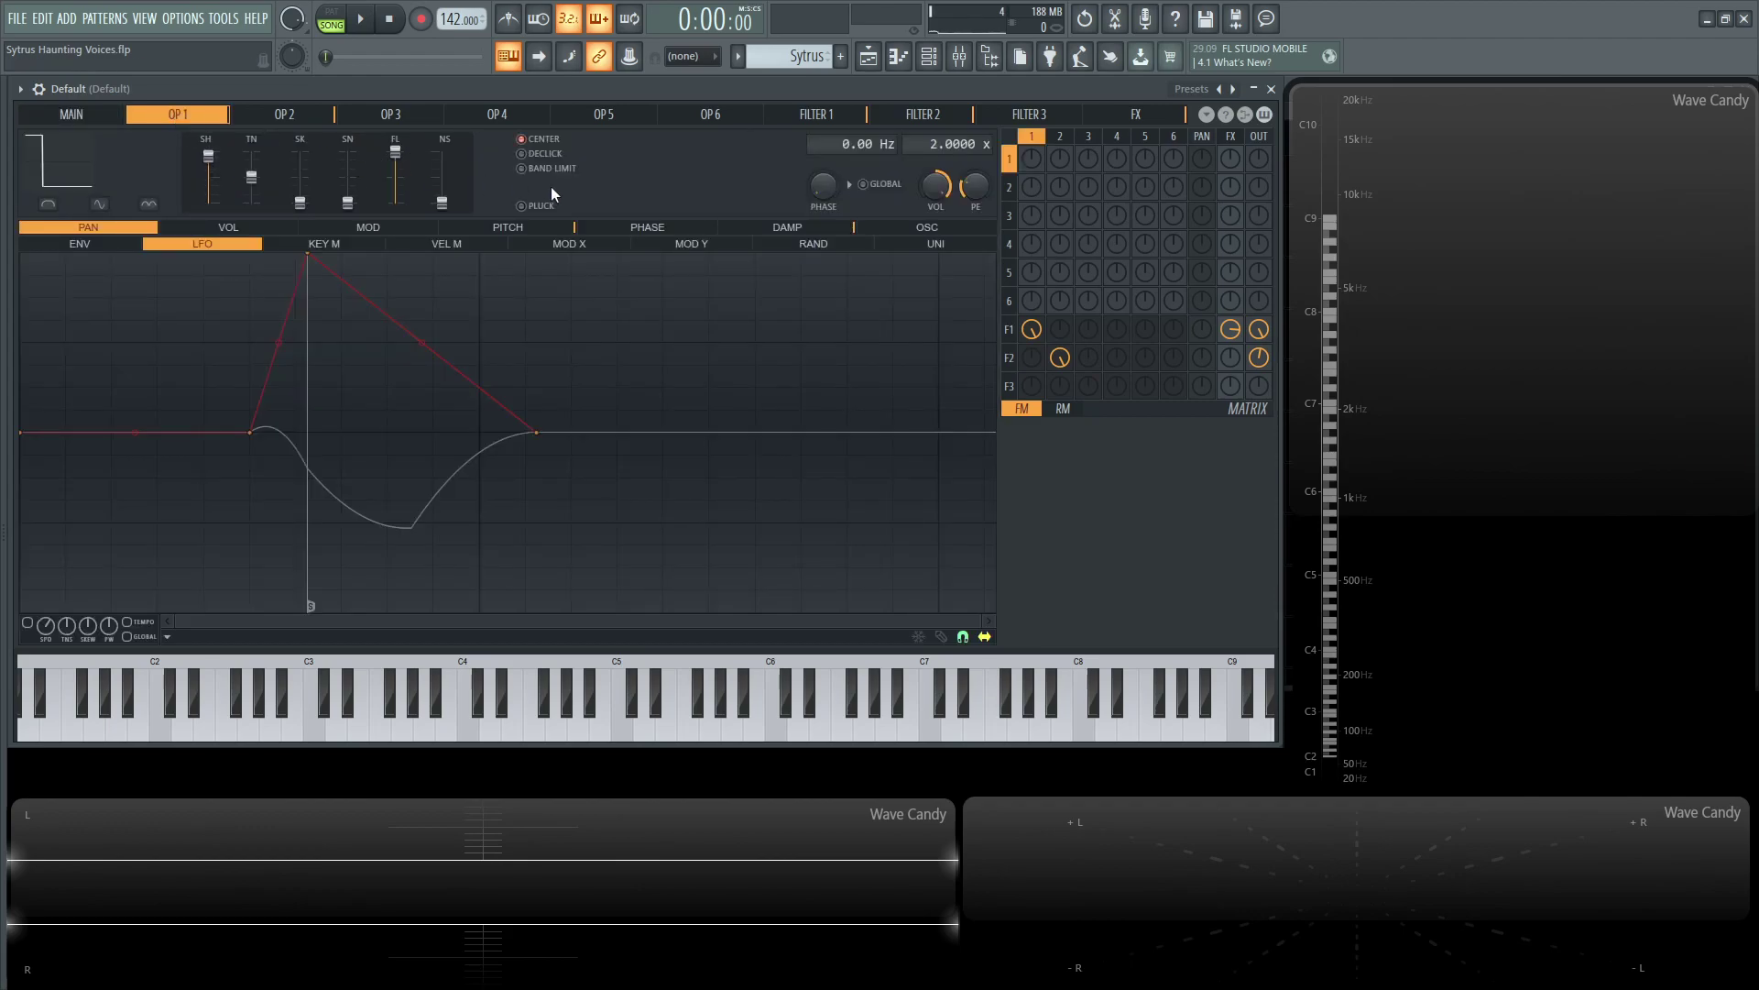
{"action": "left_click", "coordinate": [528, 224]}
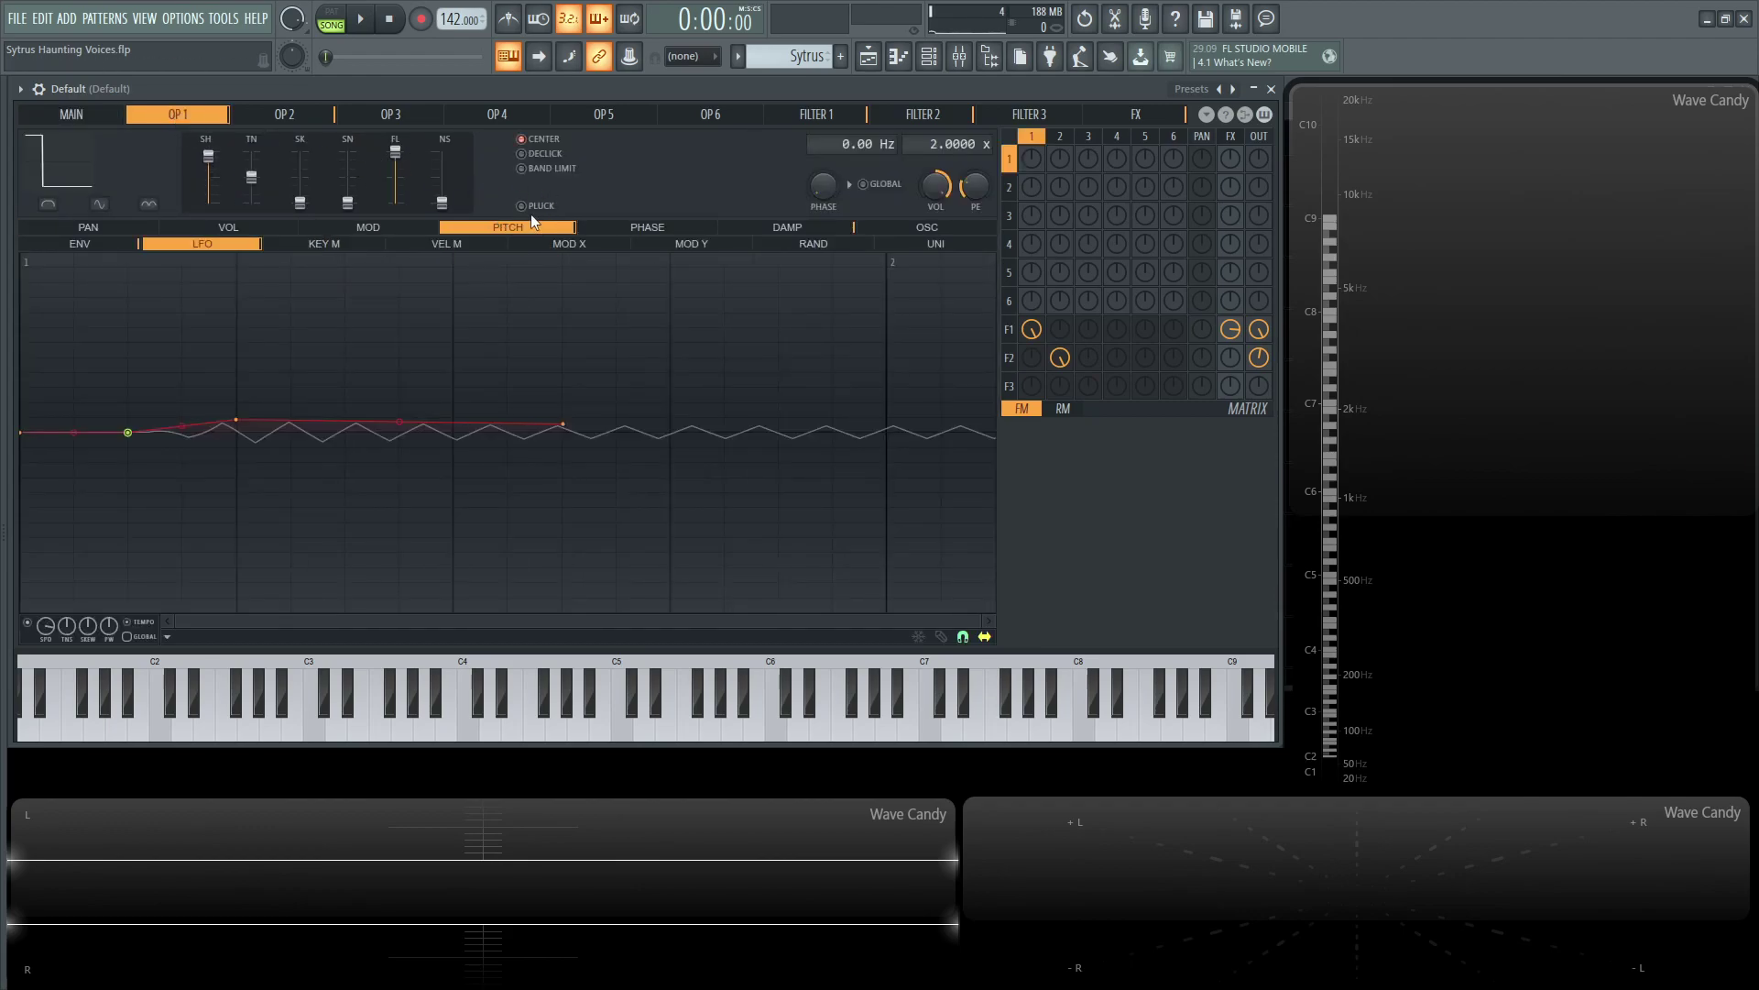
{"action": "left_click", "coordinate": [106, 244]}
{"action": "left_click", "coordinate": [171, 248]}
{"action": "left_click", "coordinate": [108, 245]}
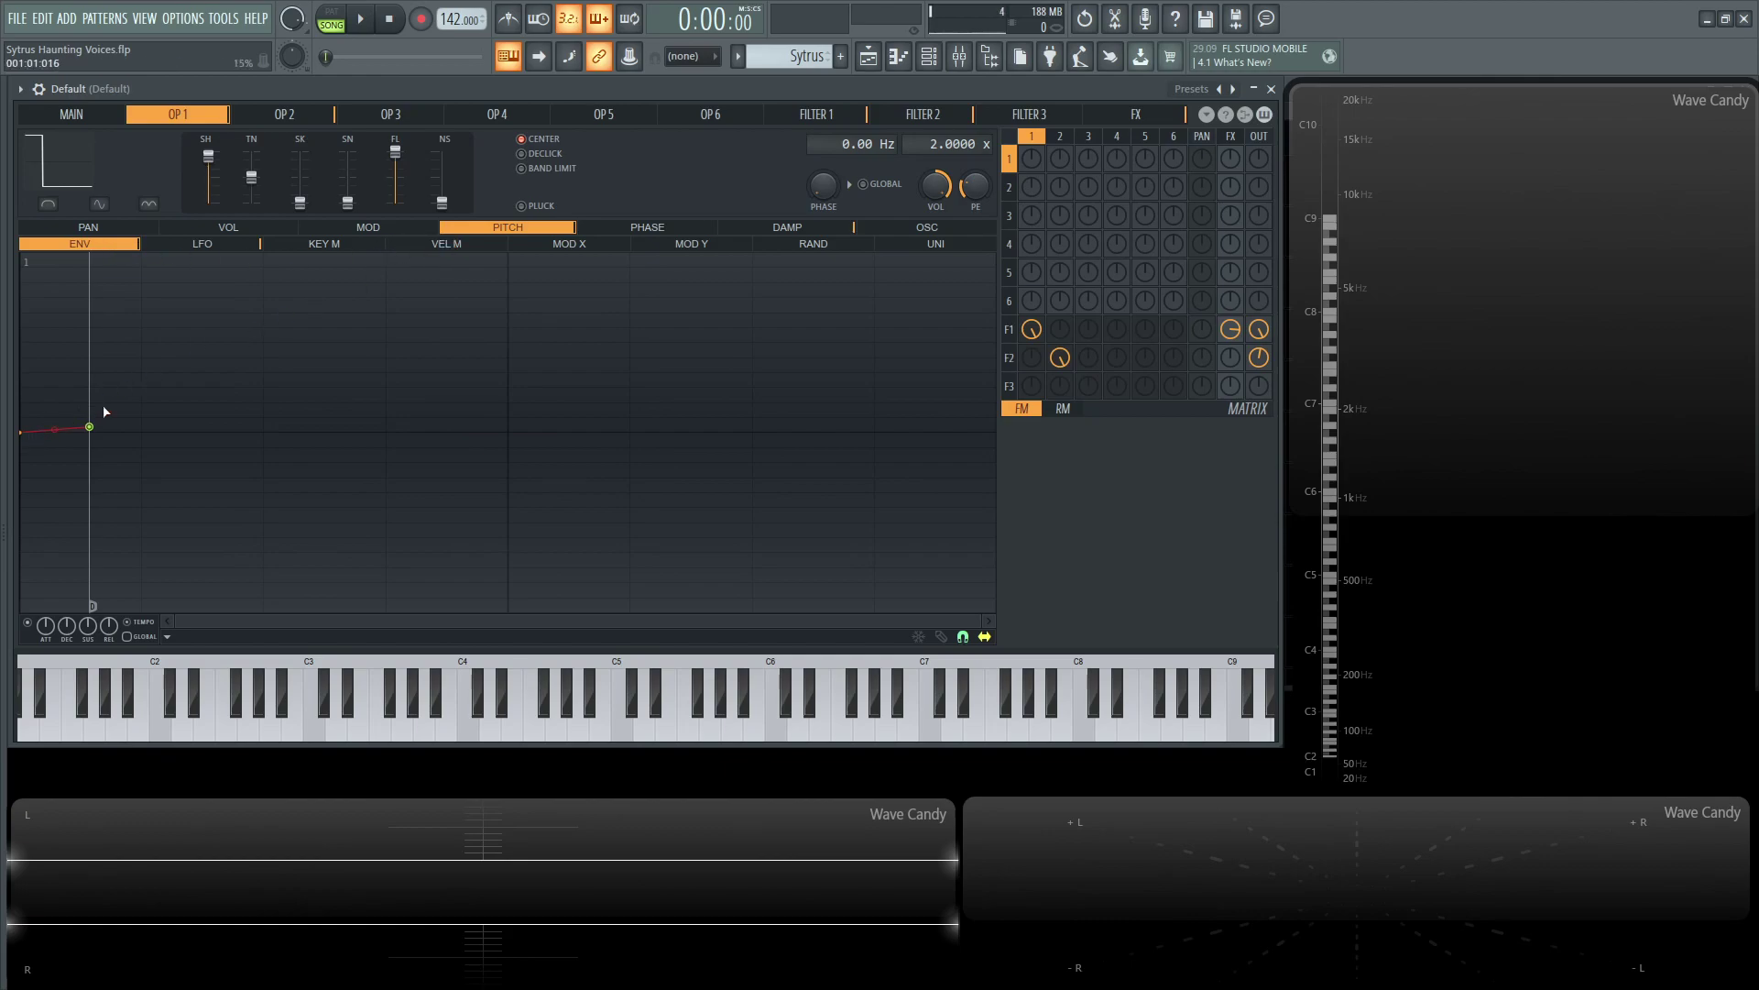
{"action": "key", "text": "x"}
{"action": "key", "text": "r"}
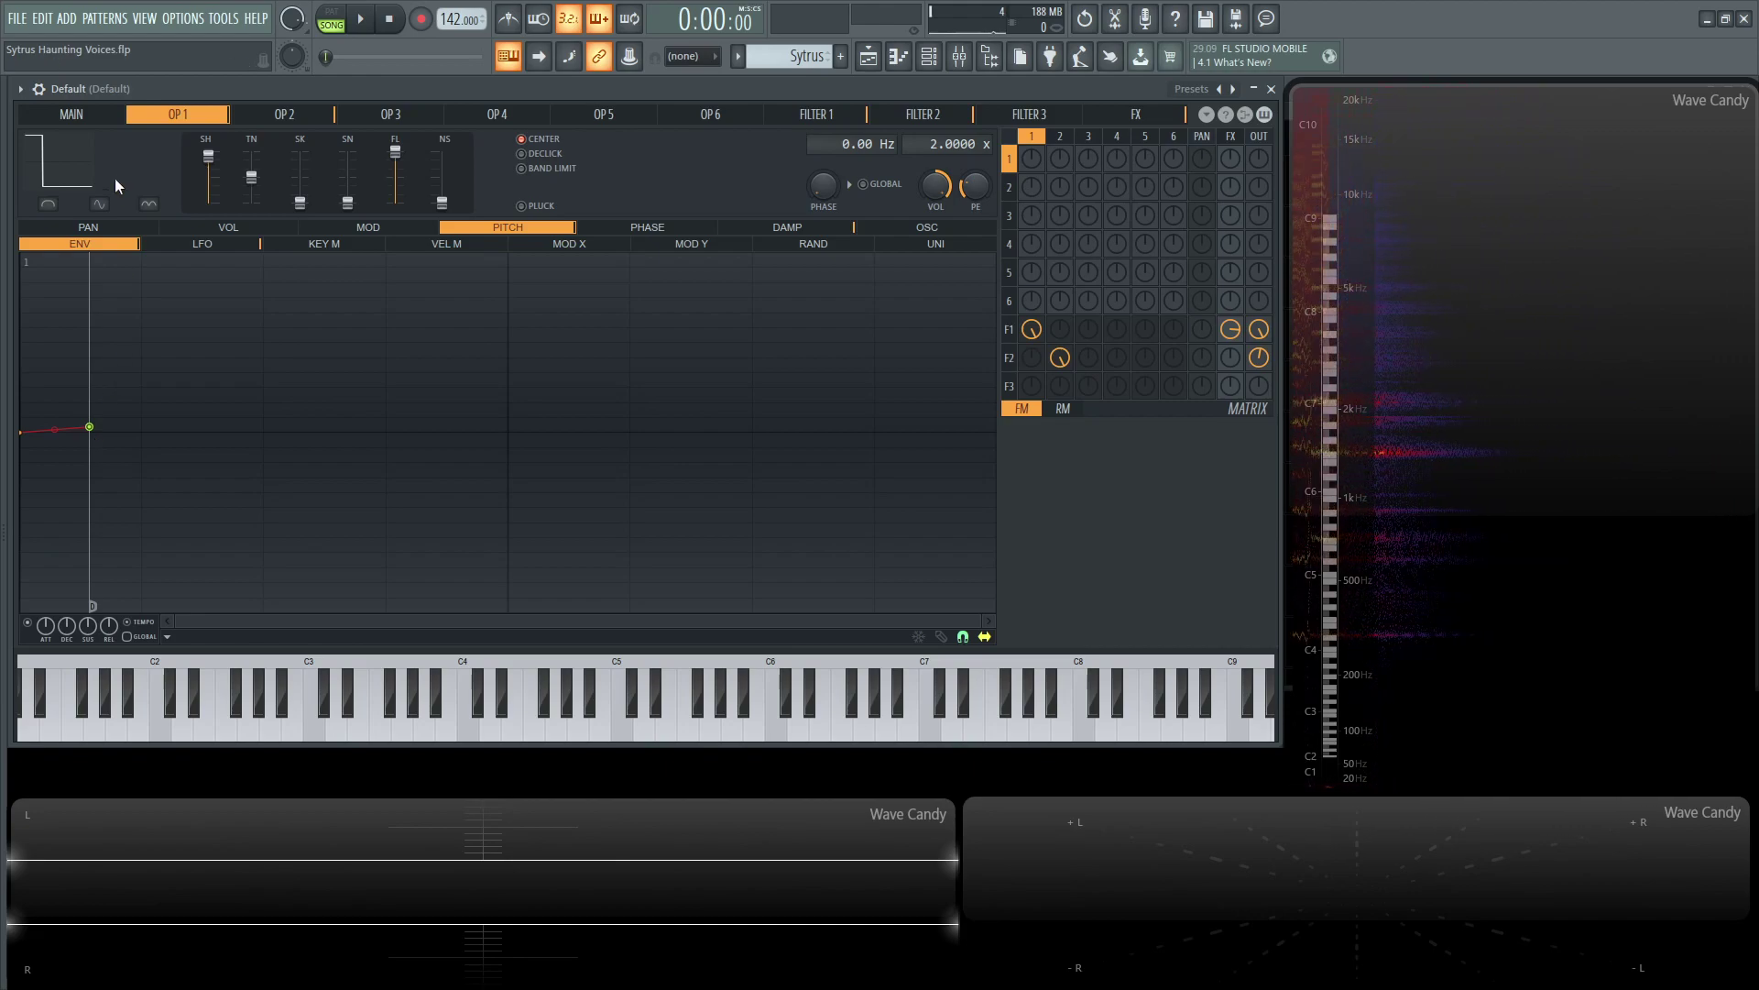
Step: Check the portamento option on the main page and inspect the options of the end point in operator 1's pitch envelope
{"action": "left_click", "coordinate": [97, 115]}
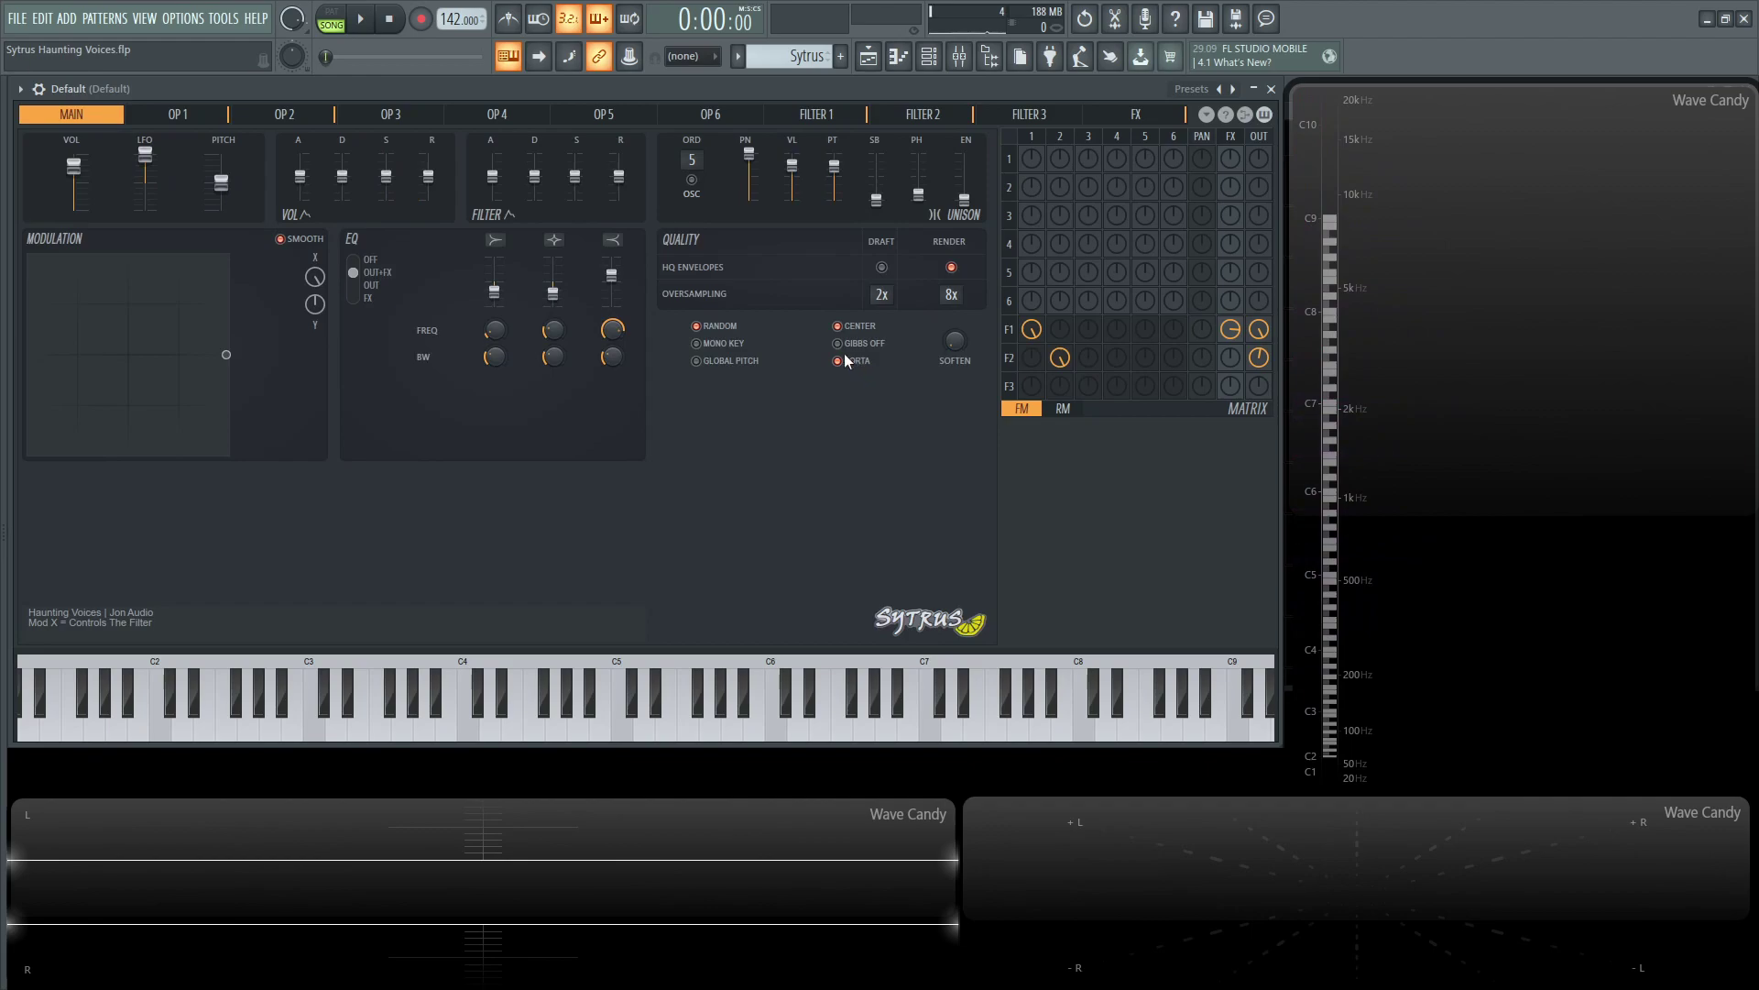
{"action": "left_click", "coordinate": [182, 114]}
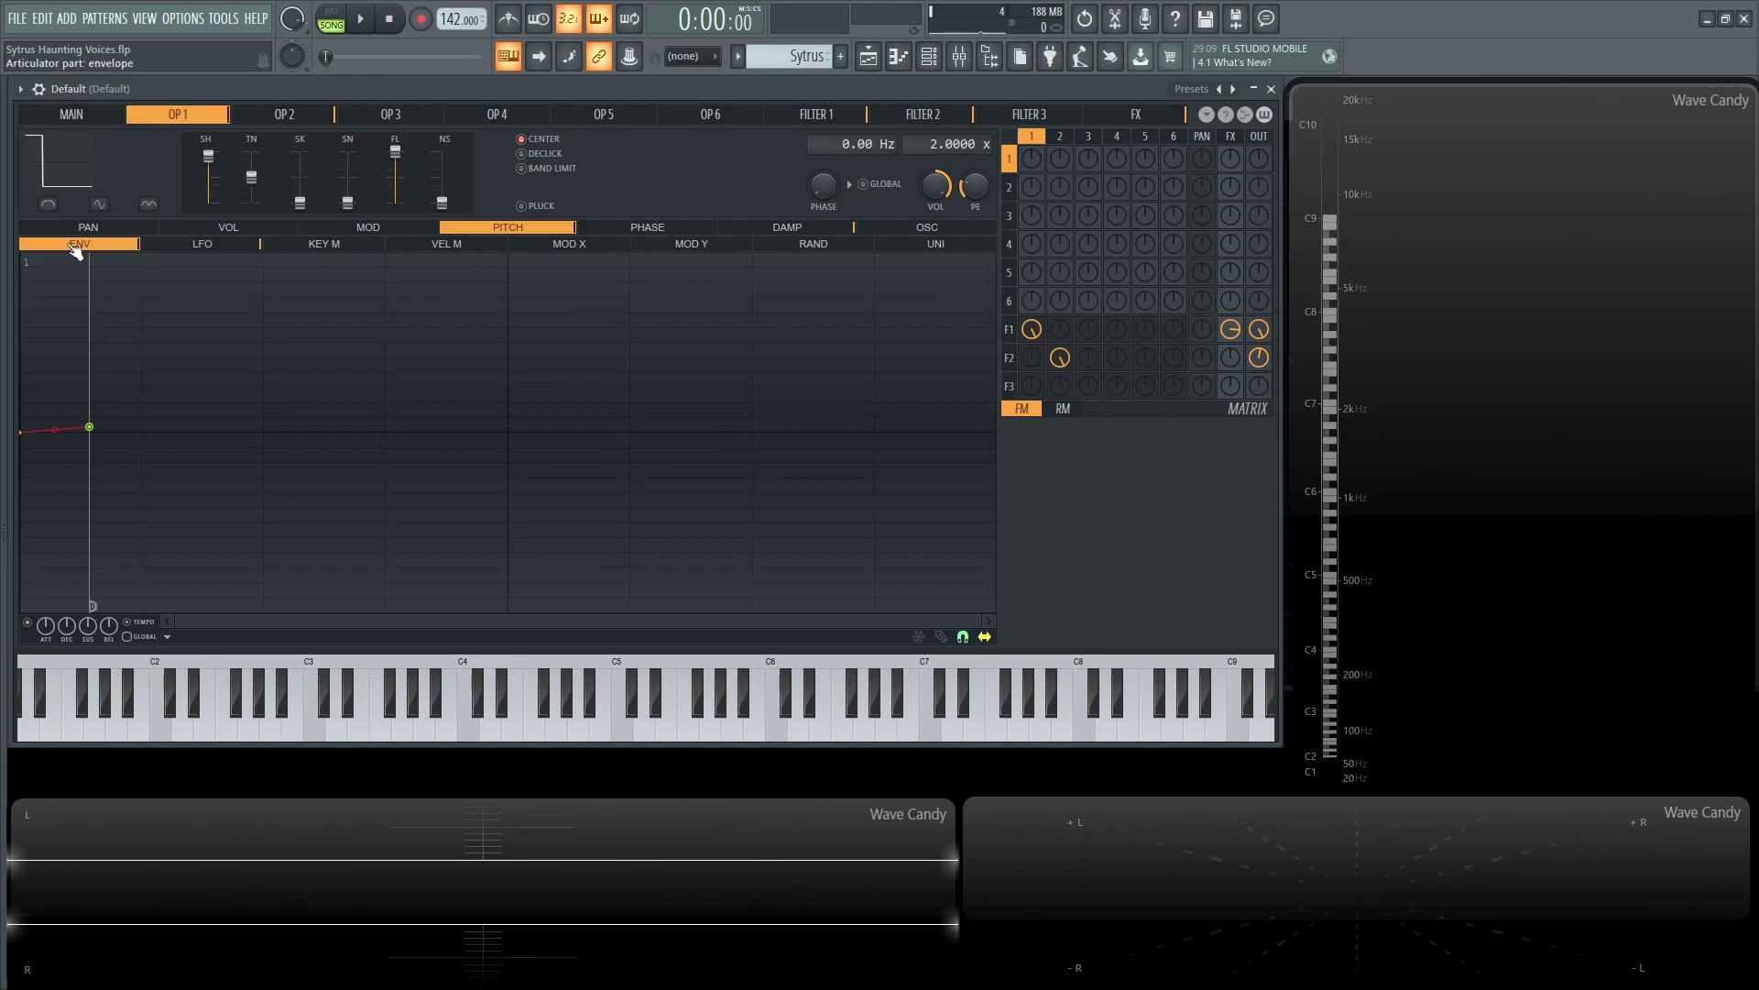
{"action": "right_click", "coordinate": [92, 427]}
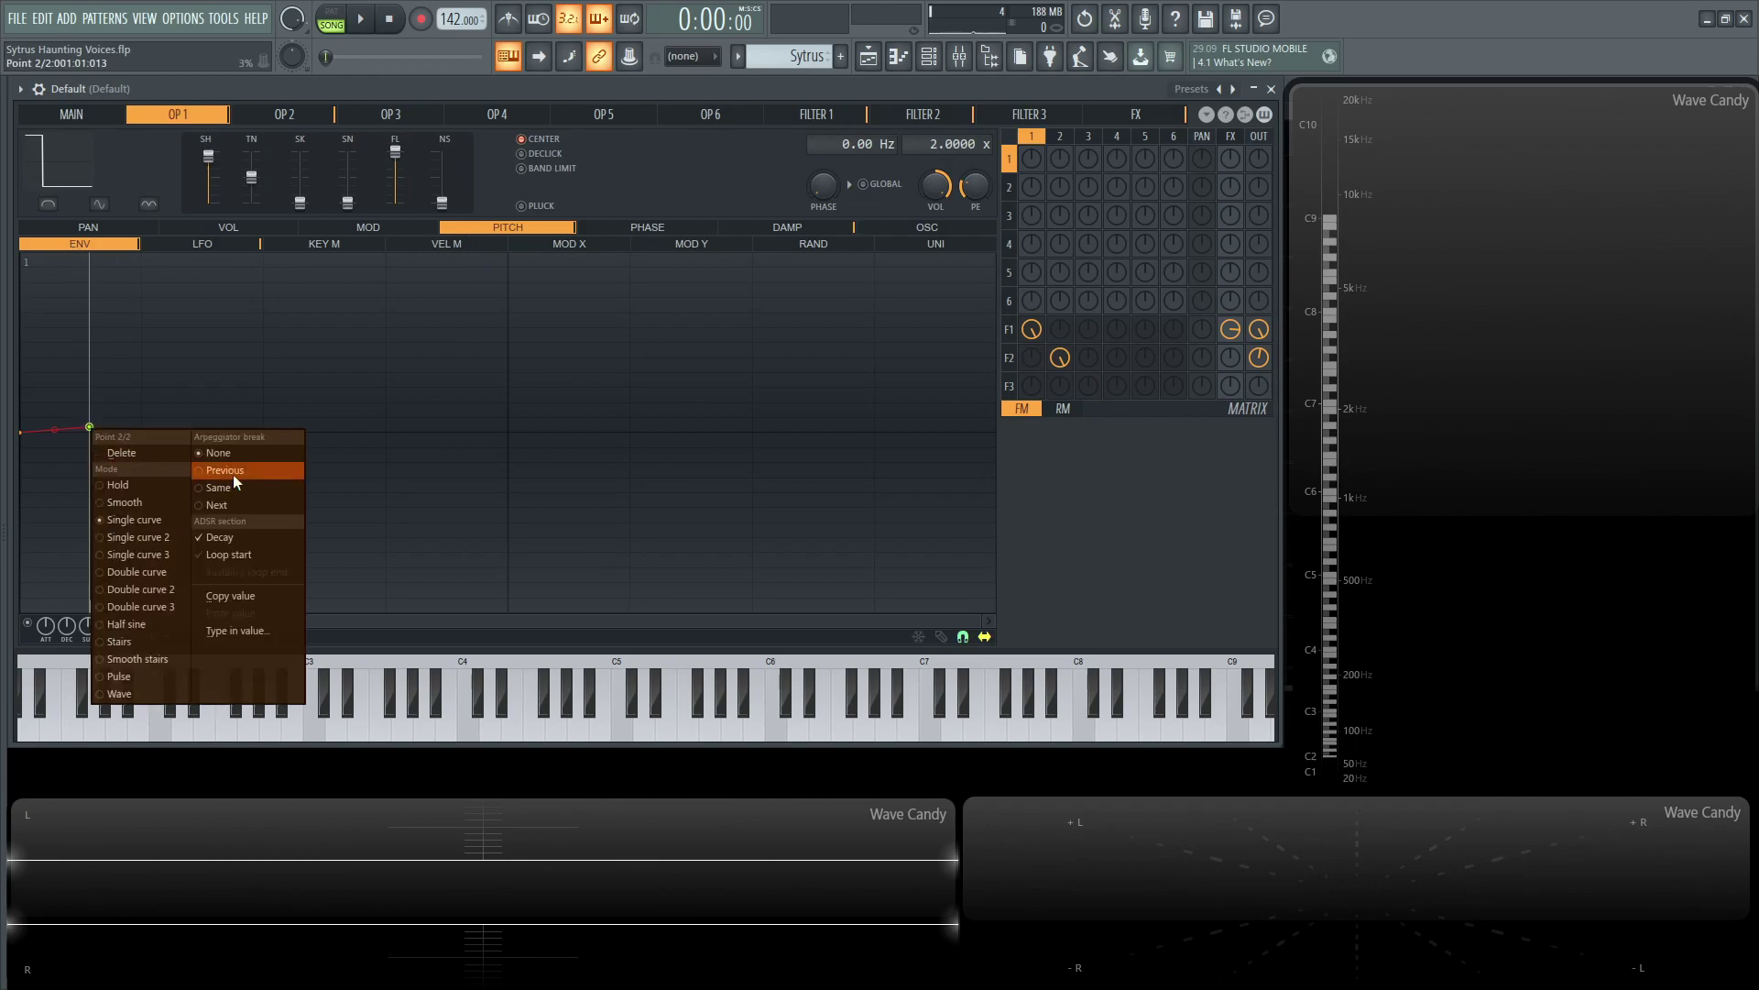
{"action": "left_click", "coordinate": [562, 91]}
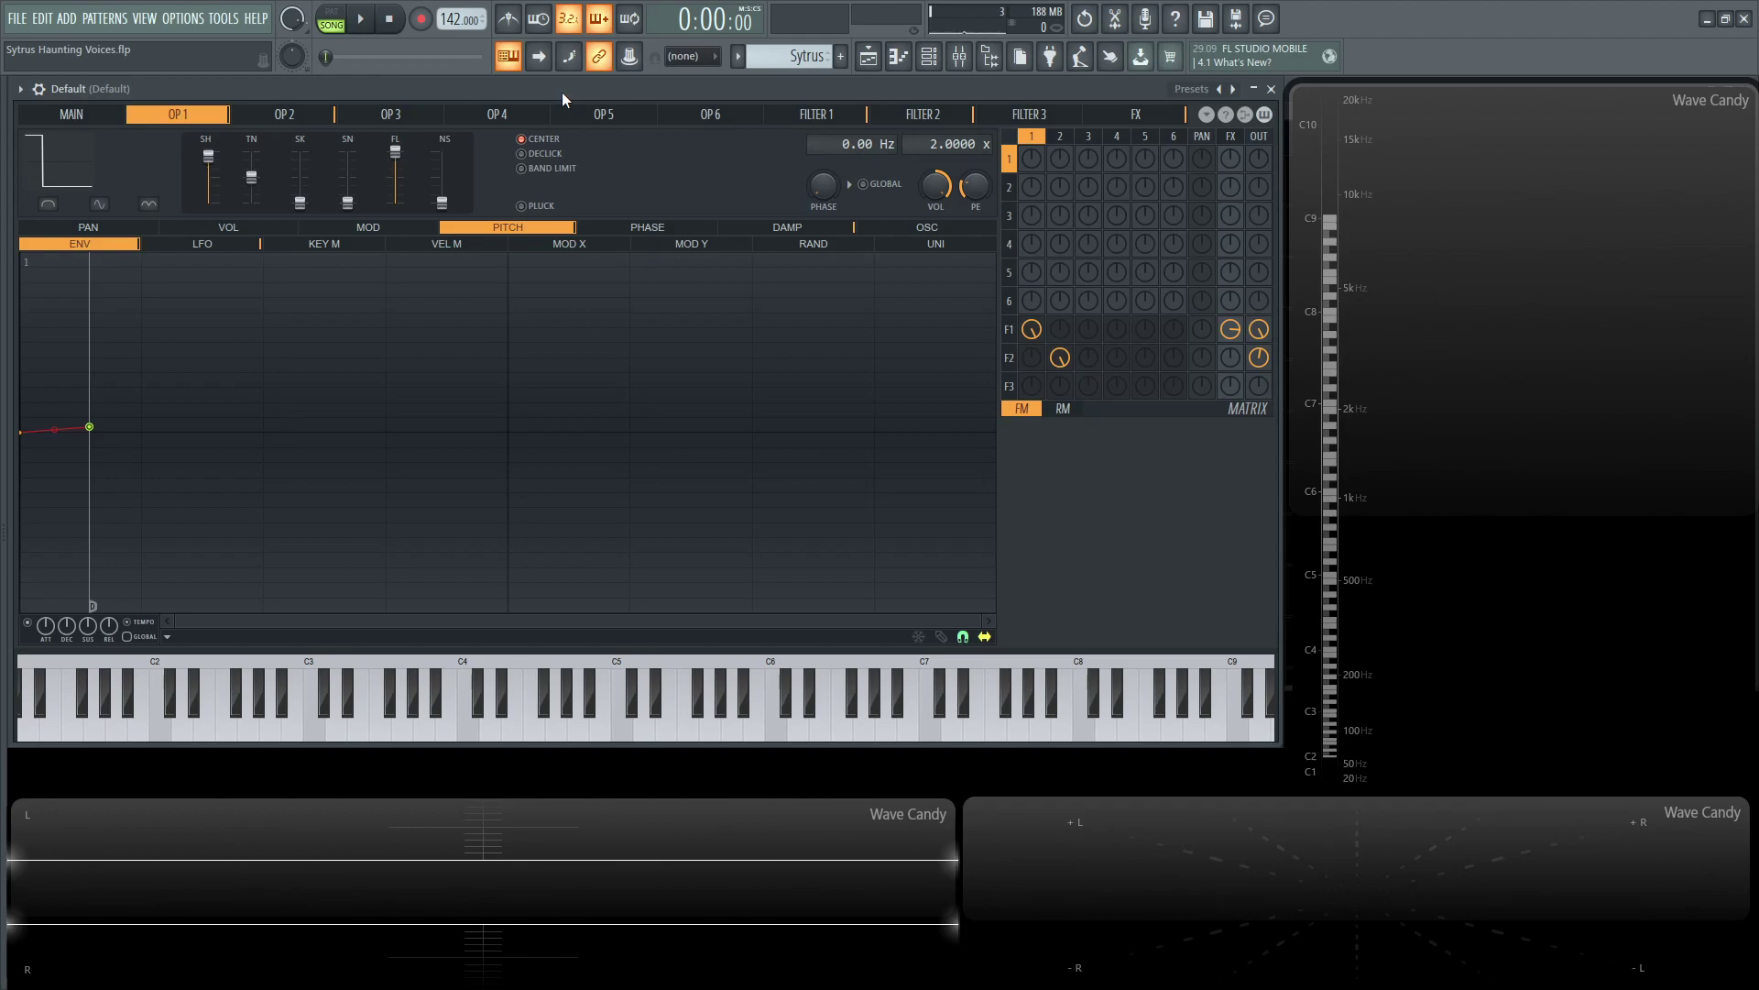
Step: Show operator 1's pitch LFO and play short and held notes across several octaves to hear the vibrato
{"action": "left_click", "coordinate": [236, 251]}
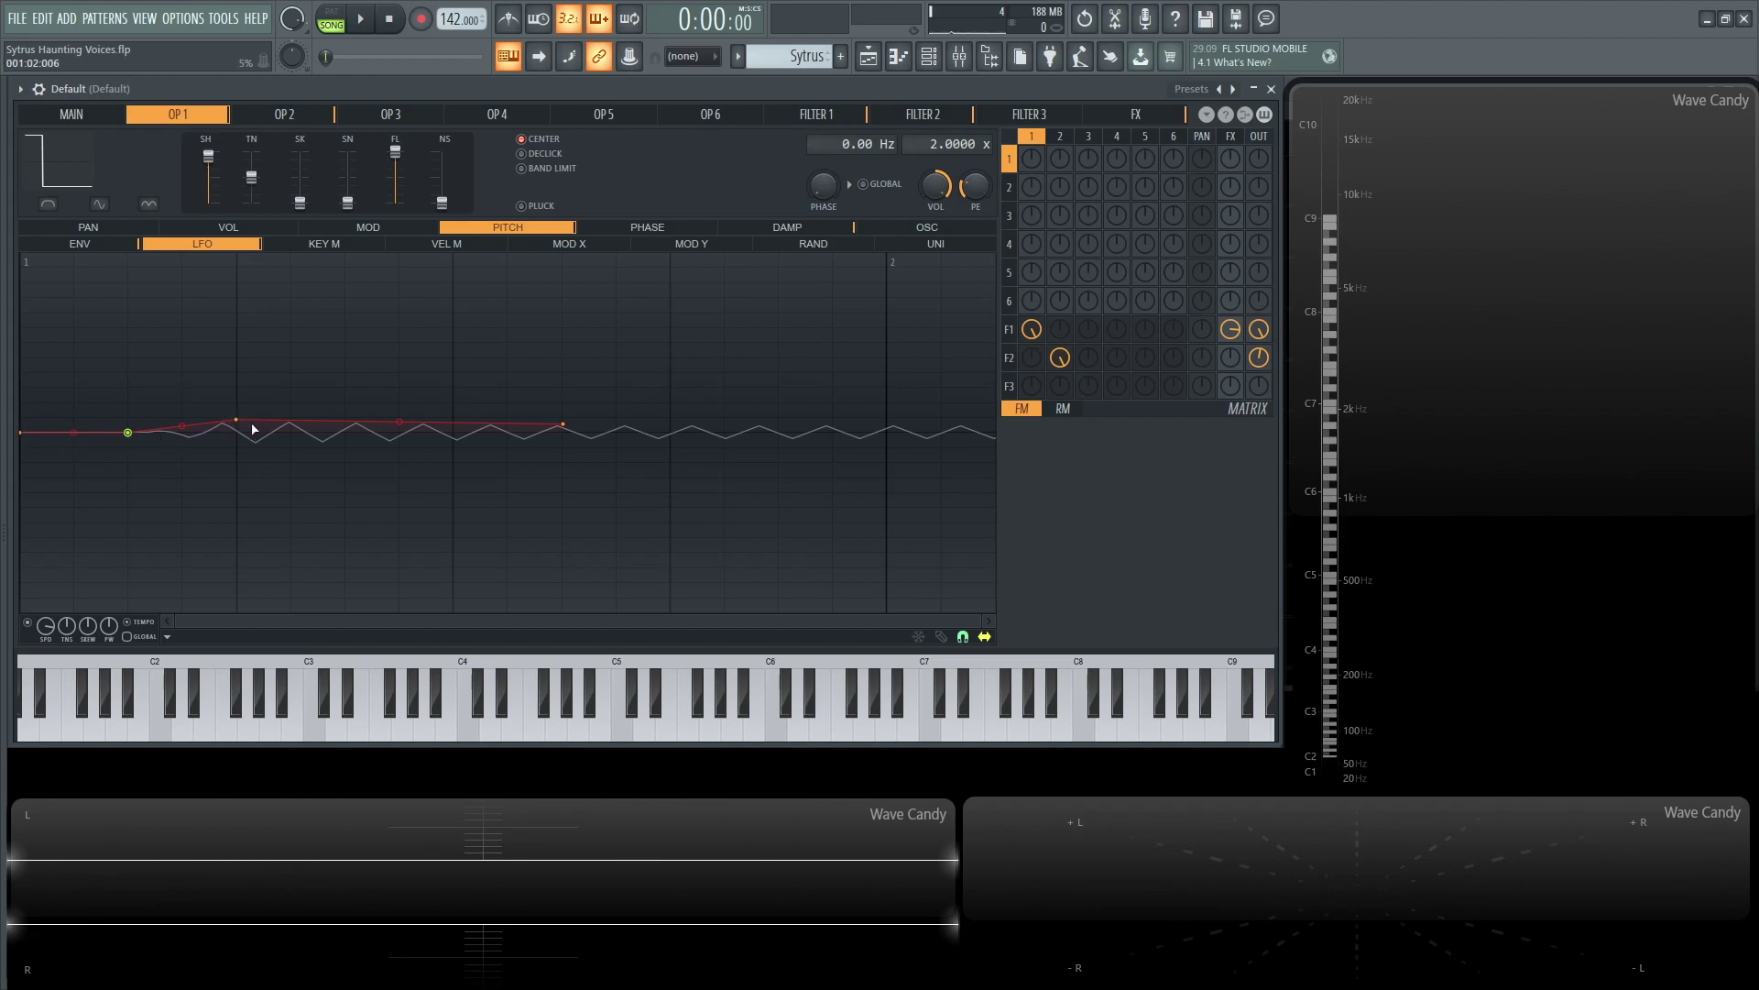
{"action": "key", "text": "b"}
{"action": "key", "text": "b"}
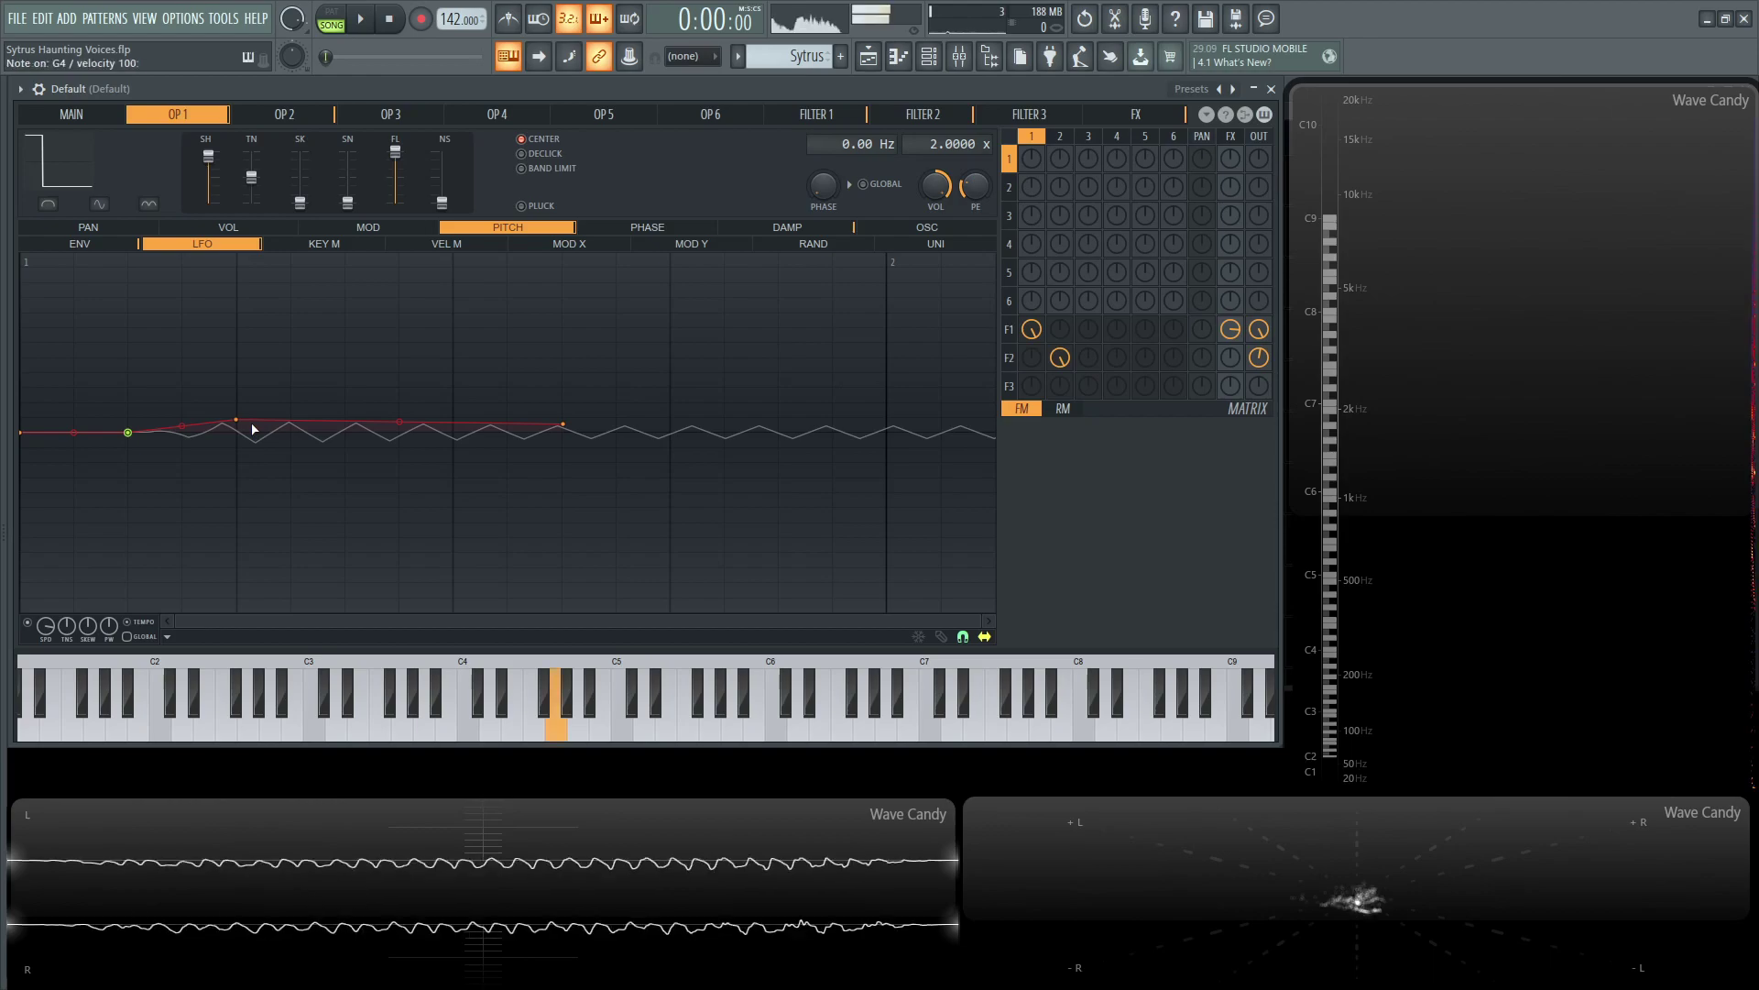
{"action": "key", "text": "v"}
{"action": "key", "text": "d"}
{"action": "key", "text": "z"}
{"action": "key", "text": "x"}
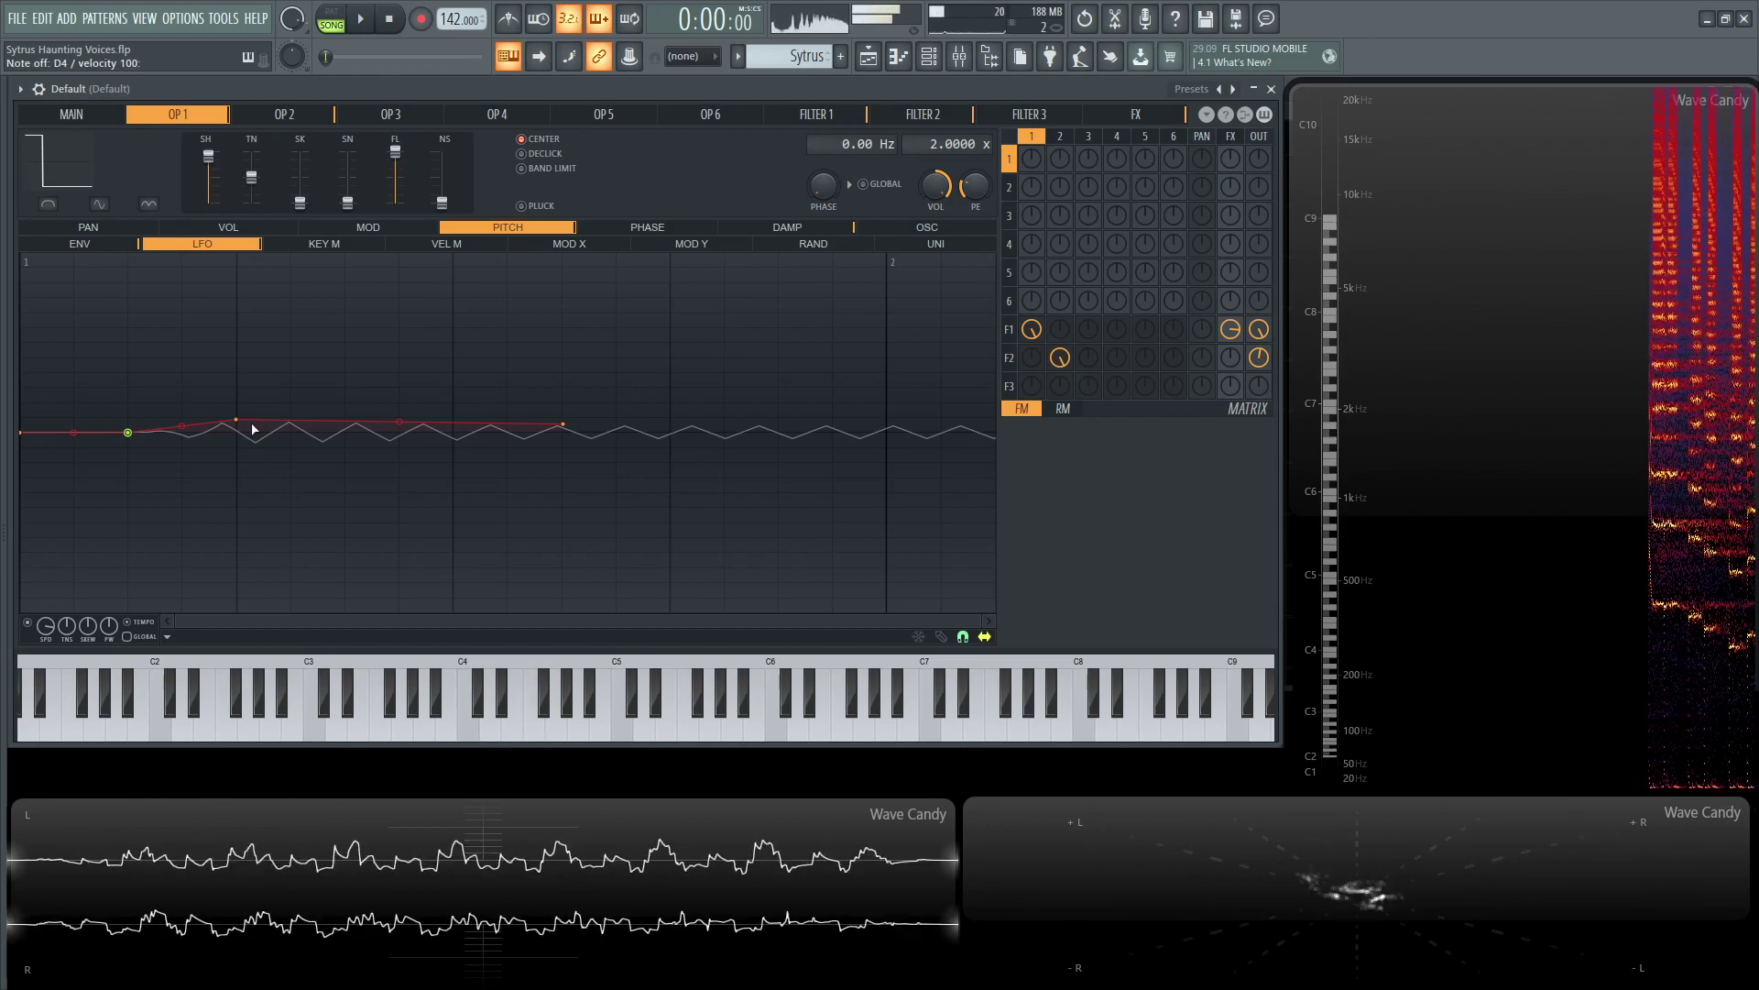
{"action": "key", "text": "d"}
{"action": "key", "text": "v"}
{"action": "key", "text": "r"}
{"action": "key", "text": "r"}
{"action": "key", "text": "t"}
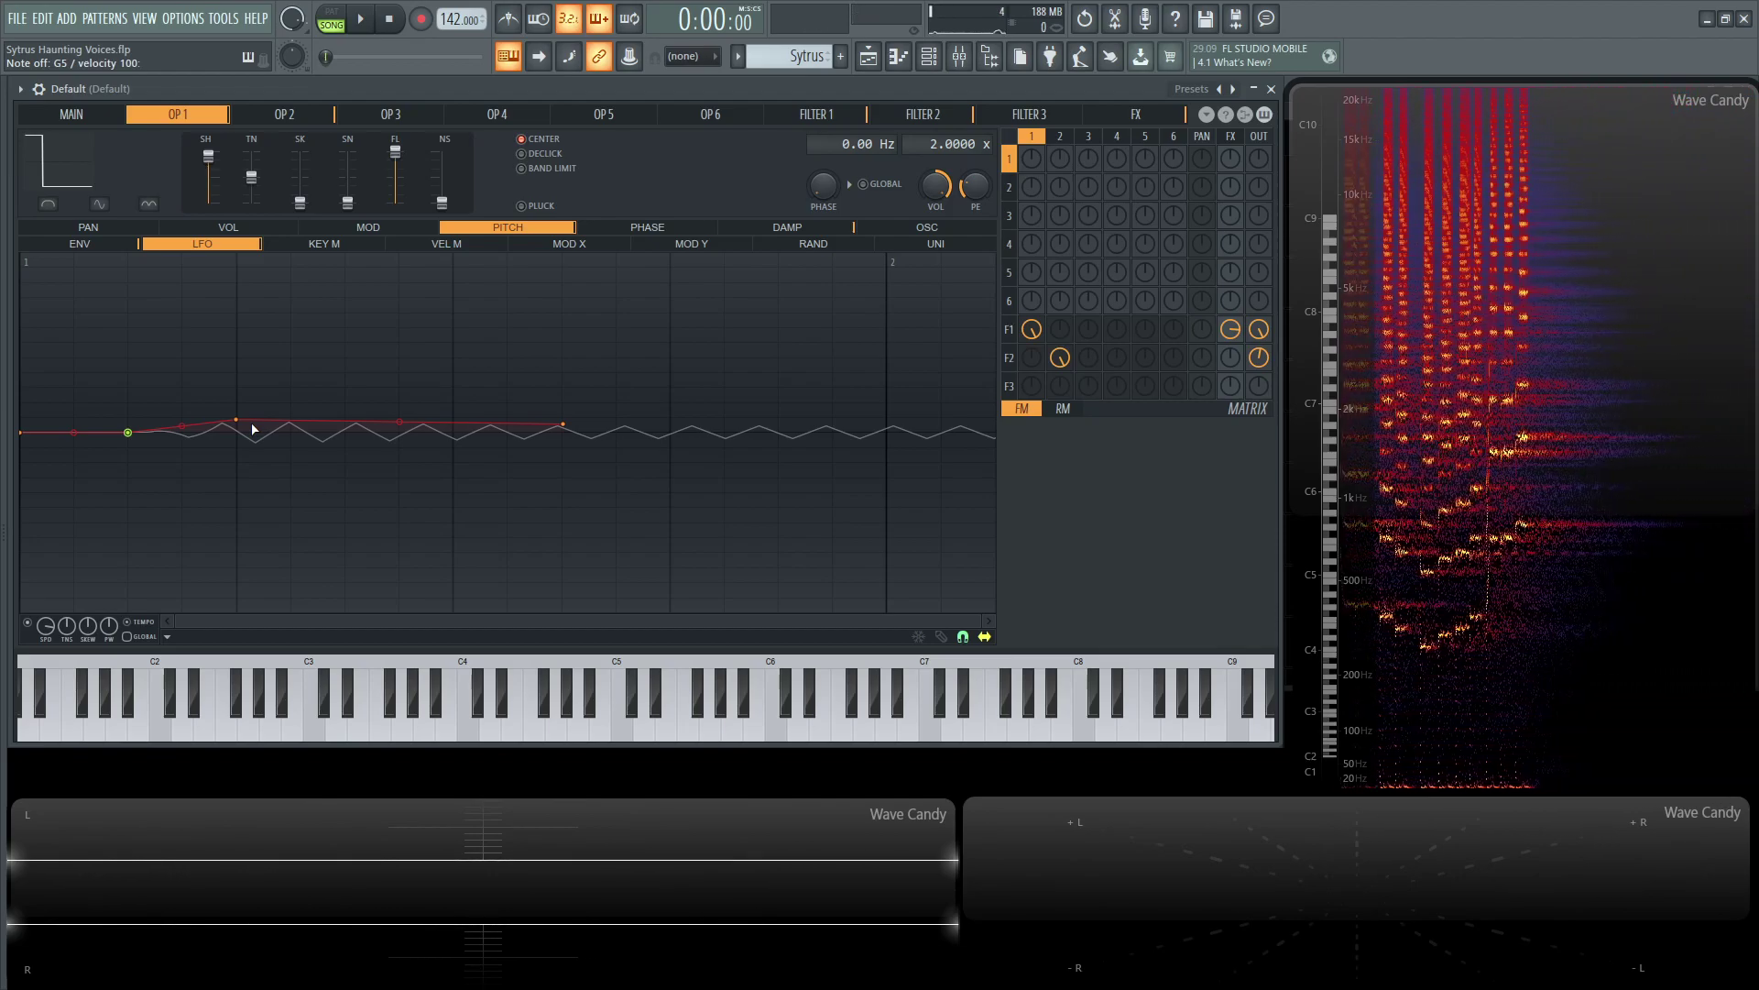
{"action": "key", "text": "b"}
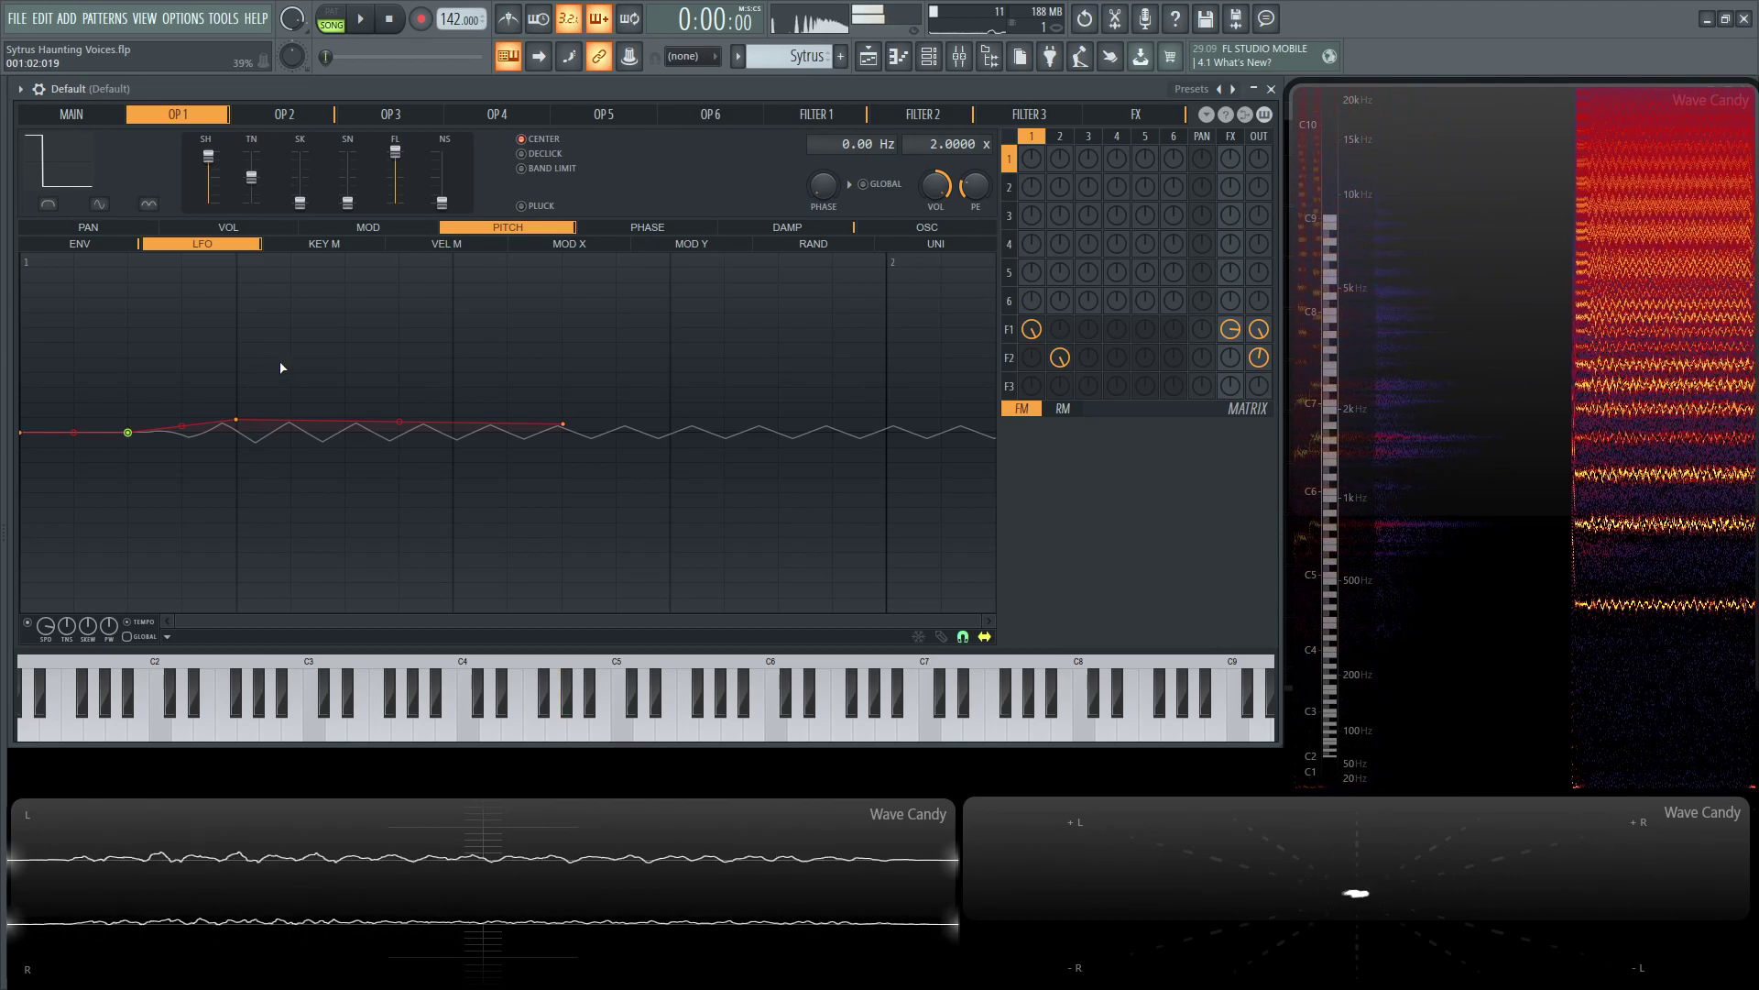
{"action": "key", "text": "d"}
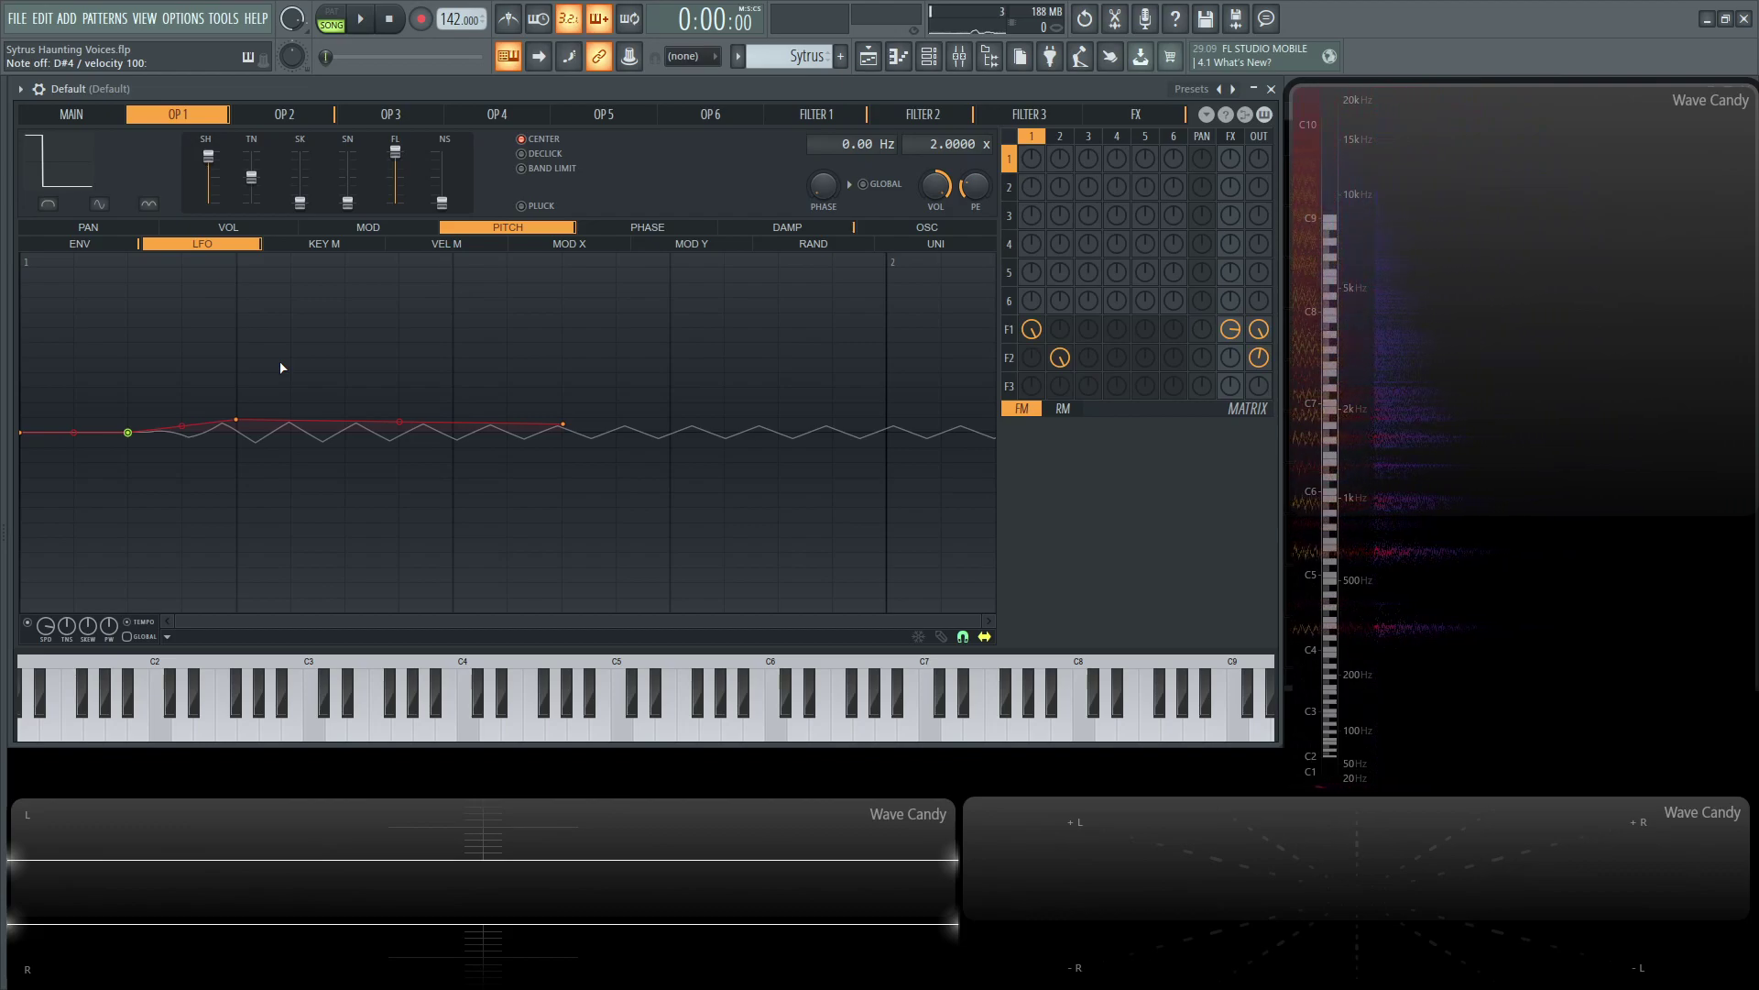
{"action": "key", "text": "t"}
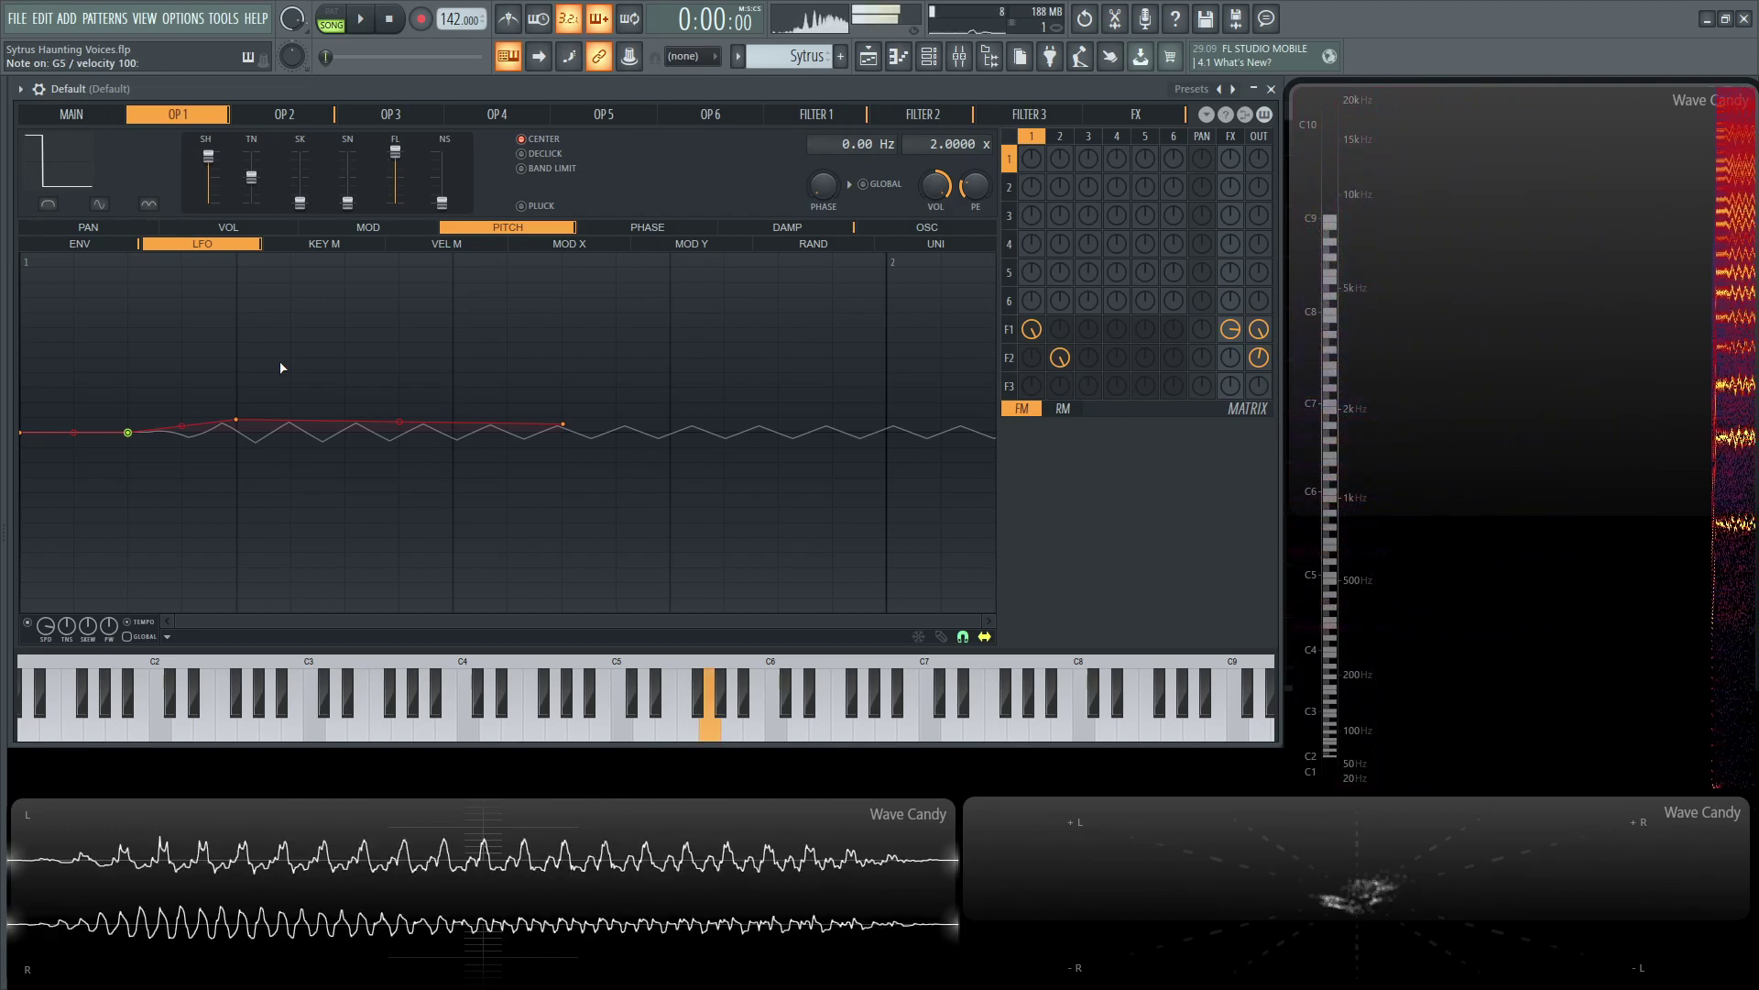
{"action": "key", "text": "m"}
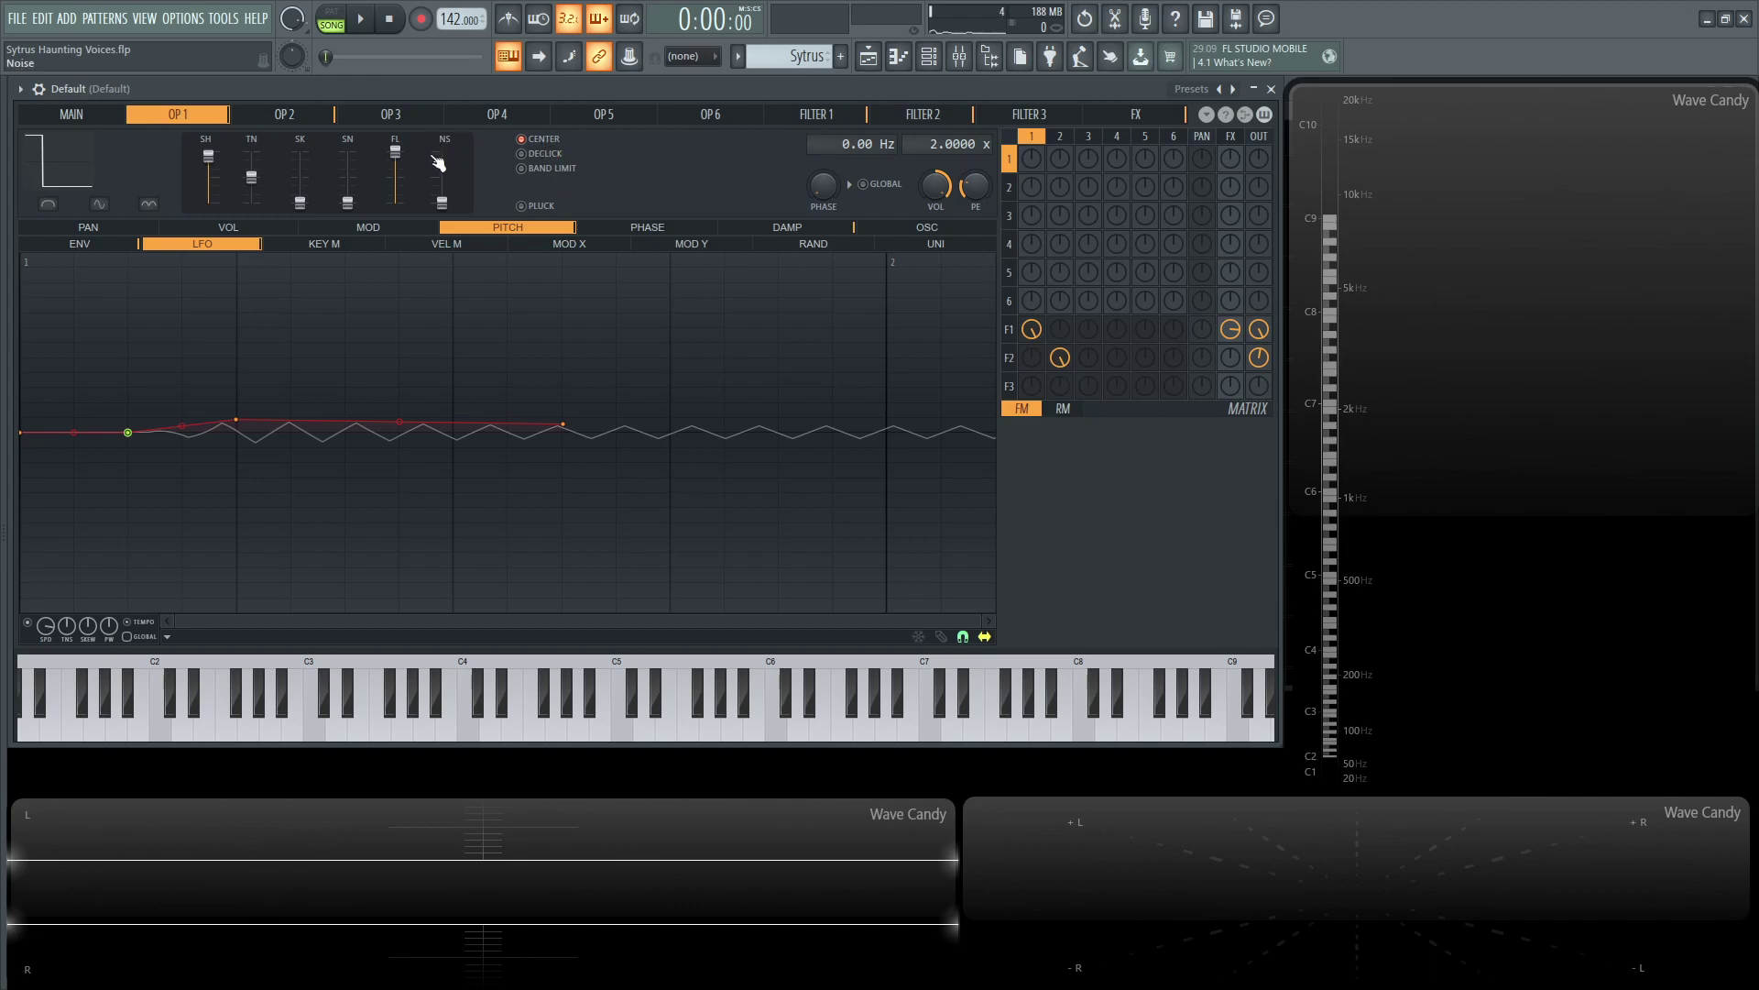
Step: Temporarily disable the global Center option, play low notes to compare the DC offset, and re-enable it
{"action": "left_click", "coordinate": [309, 118]}
{"action": "left_click", "coordinate": [71, 114]}
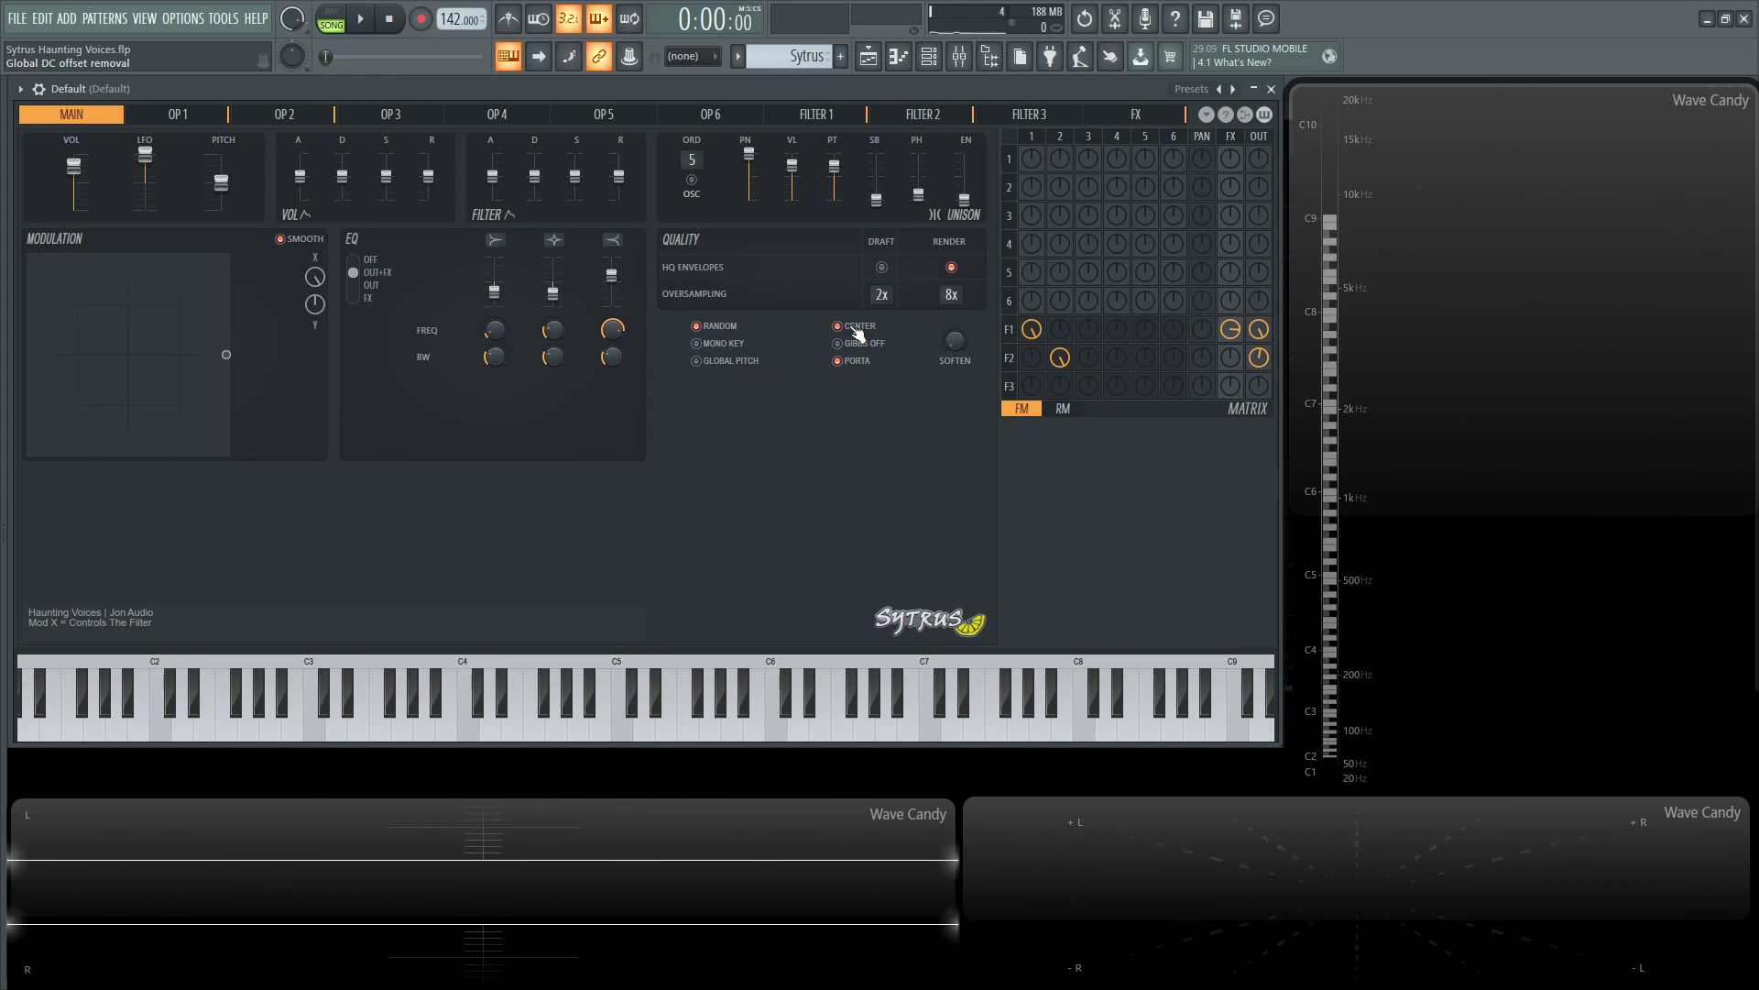
{"action": "left_click", "coordinate": [852, 328]}
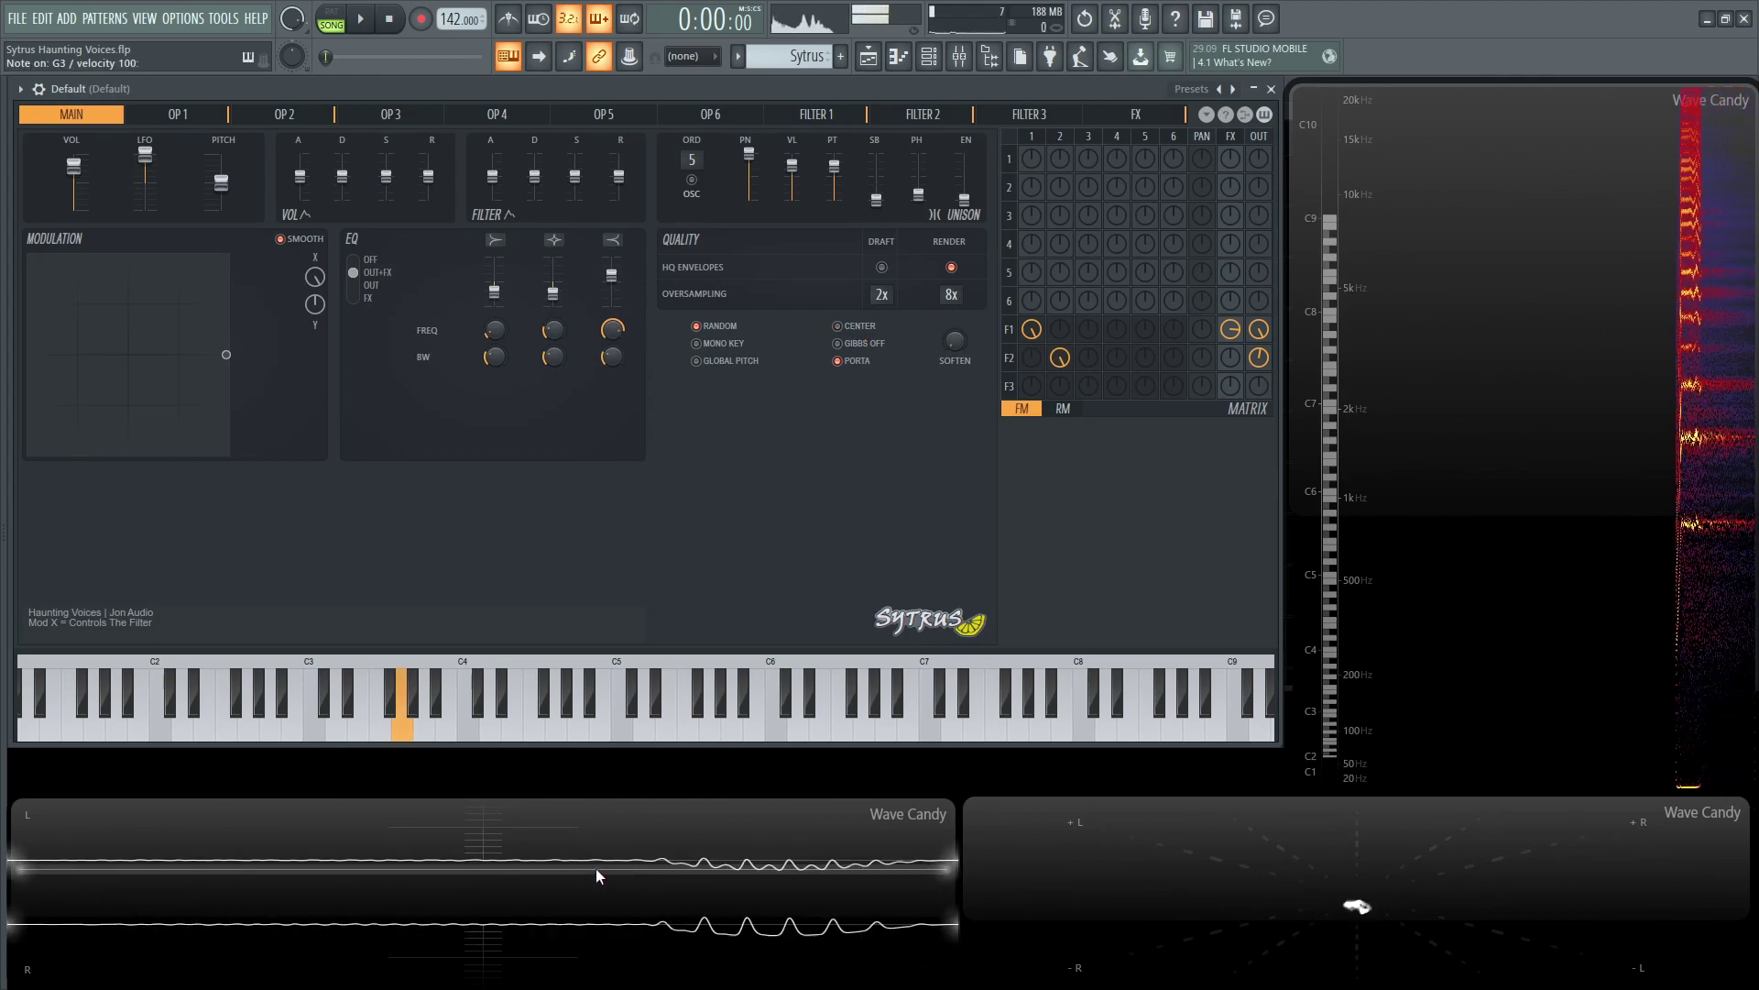
{"action": "left_click", "coordinate": [471, 739]}
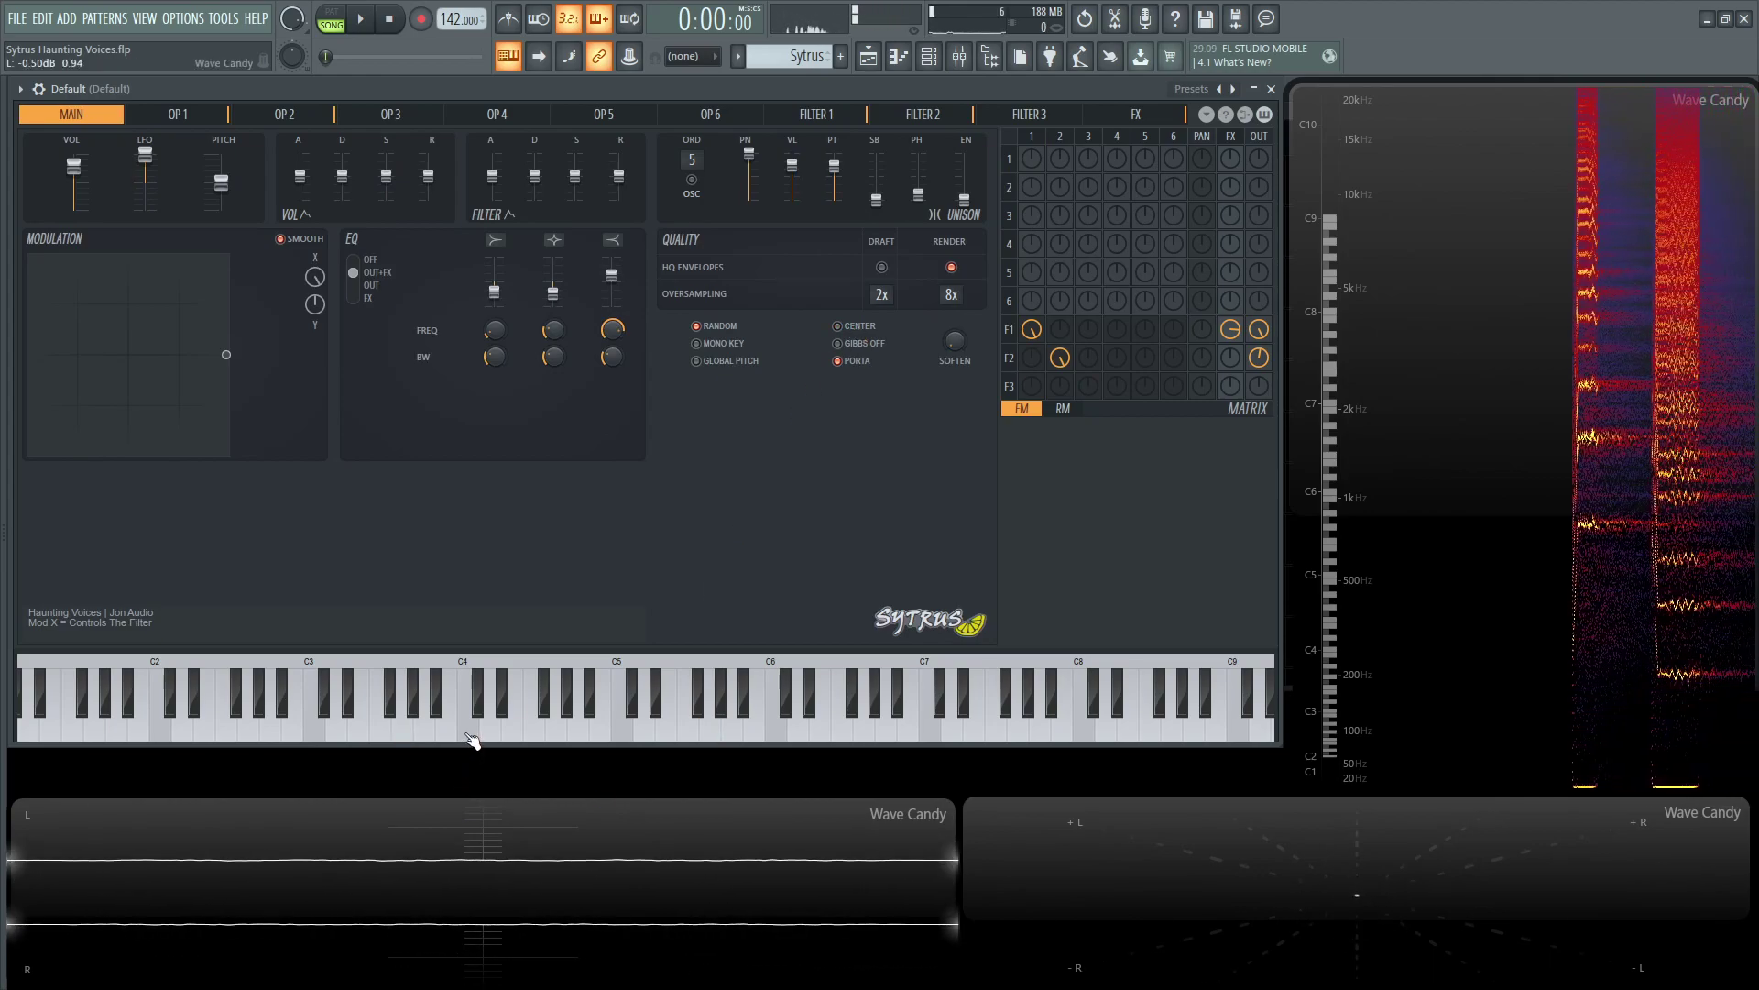
{"action": "left_click", "coordinate": [861, 327]}
{"action": "key", "text": "b"}
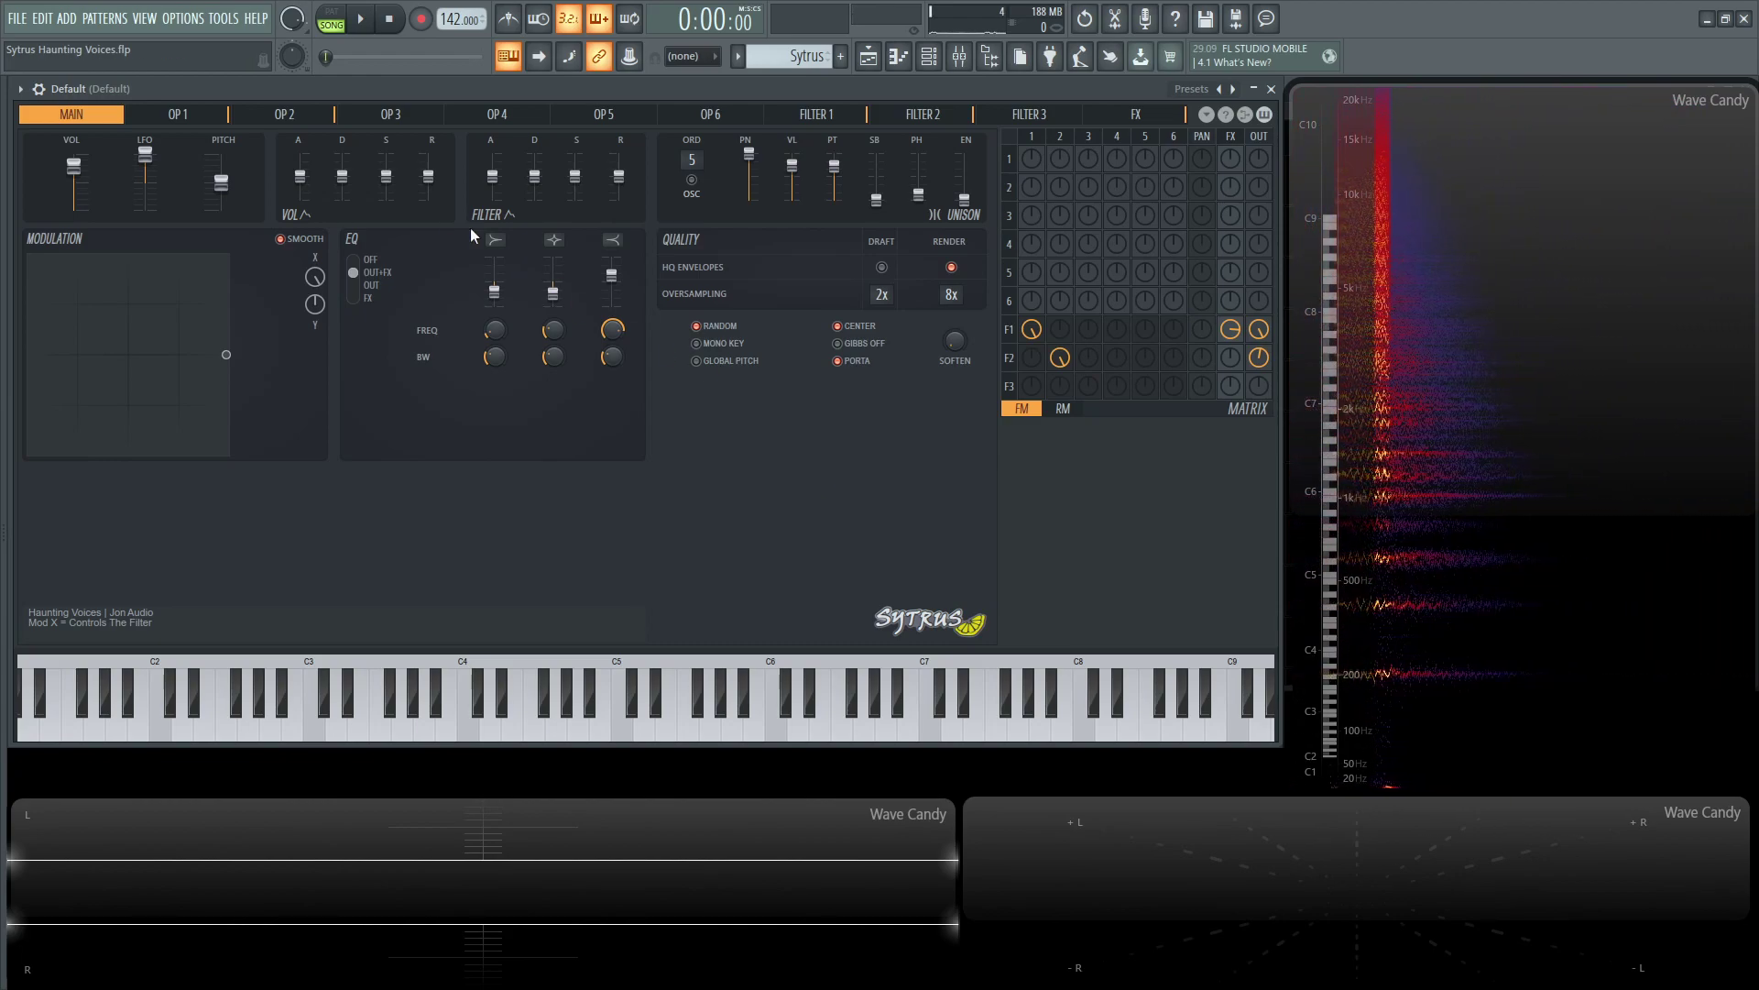
Step: Compare the oscillator settings of operator 2 with those of operator 1, ending on operator 2
{"action": "left_click", "coordinate": [273, 117]}
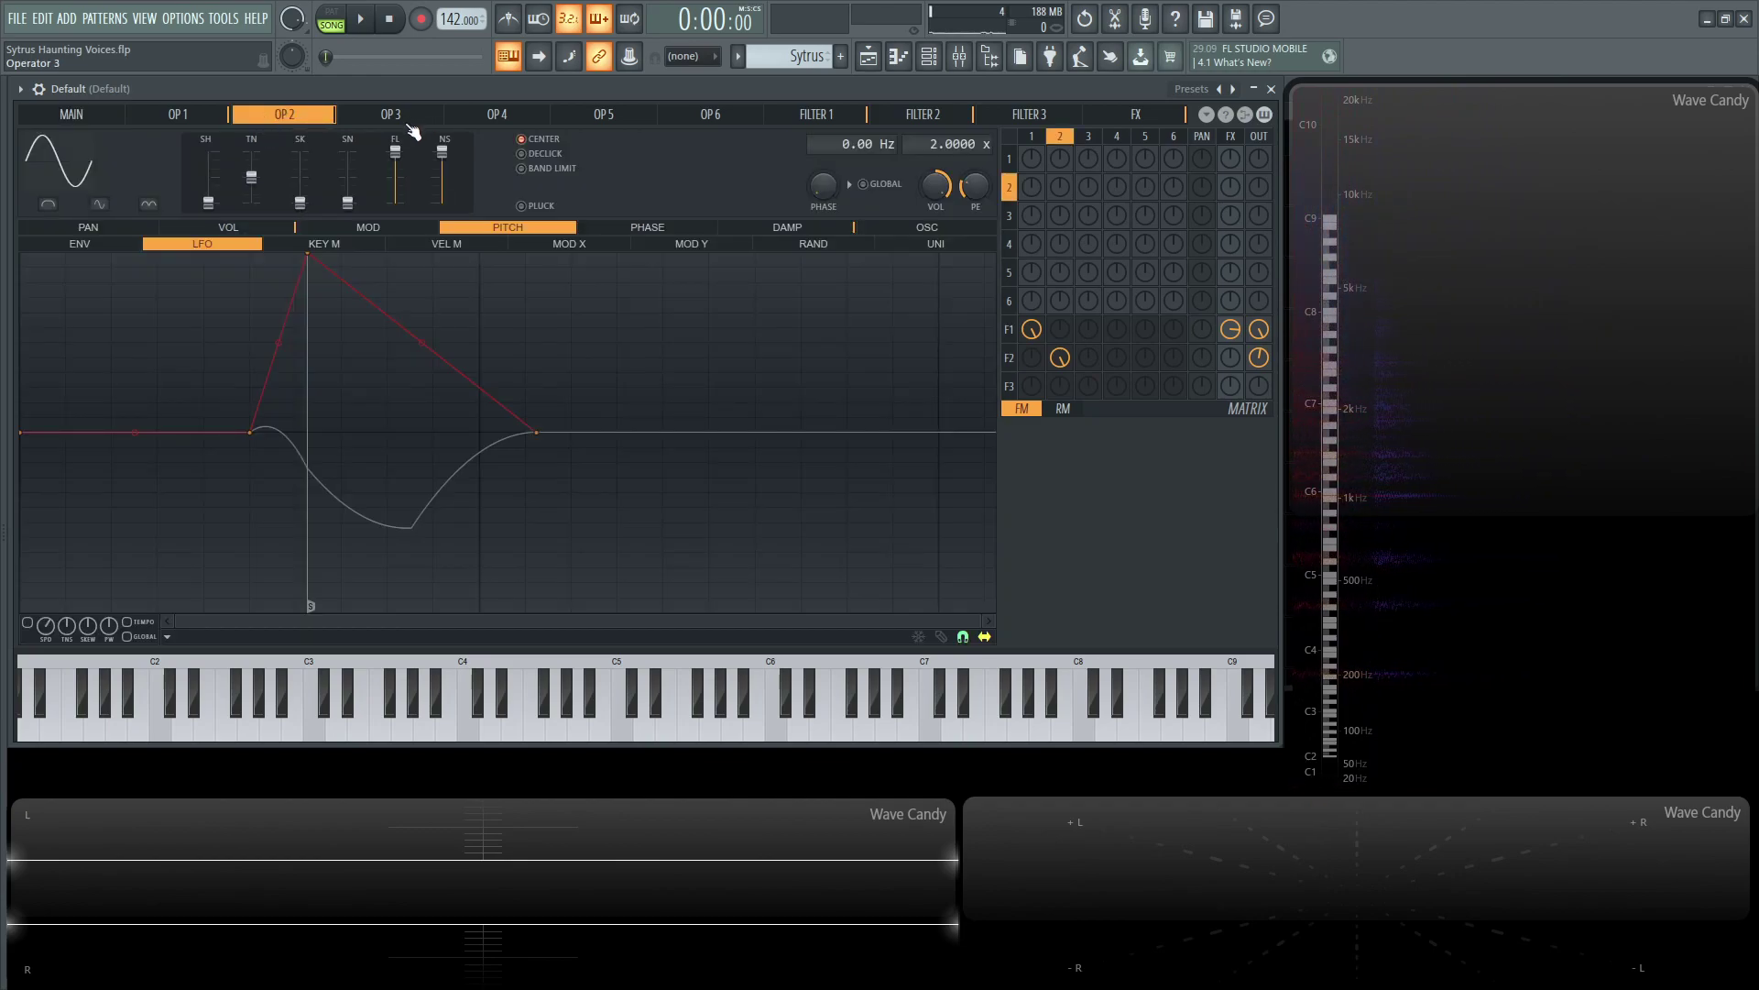
{"action": "left_click", "coordinate": [186, 117]}
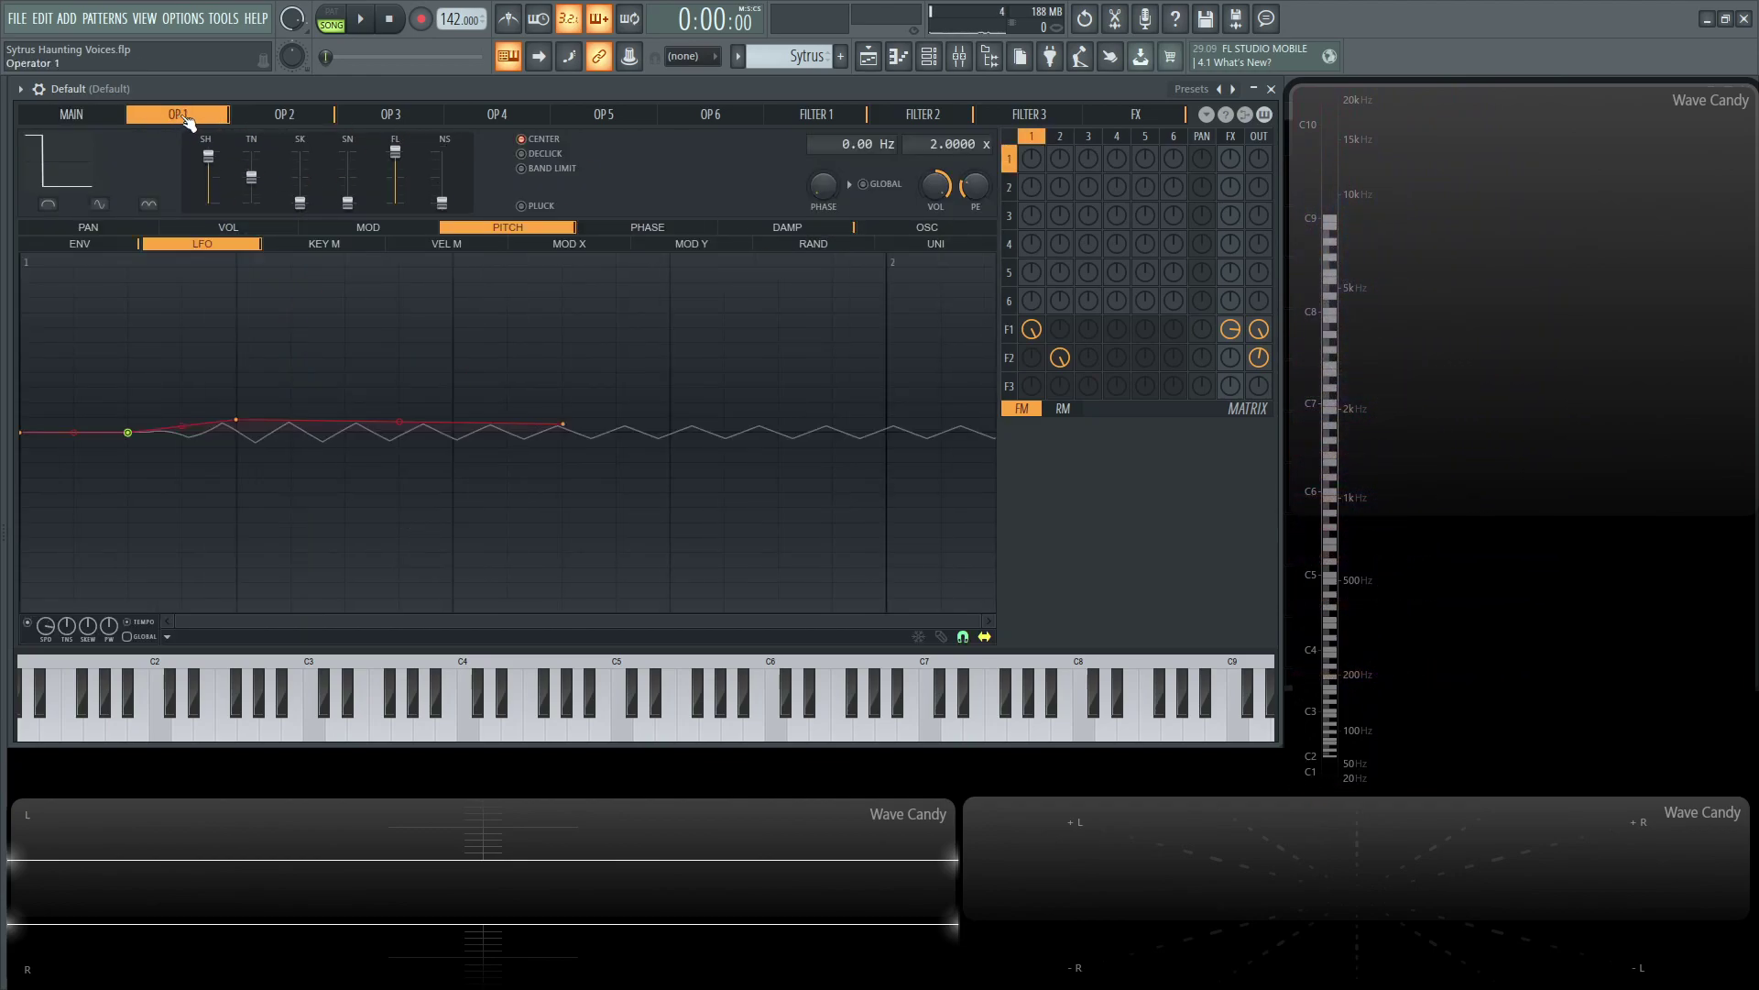
{"action": "left_click", "coordinate": [278, 116]}
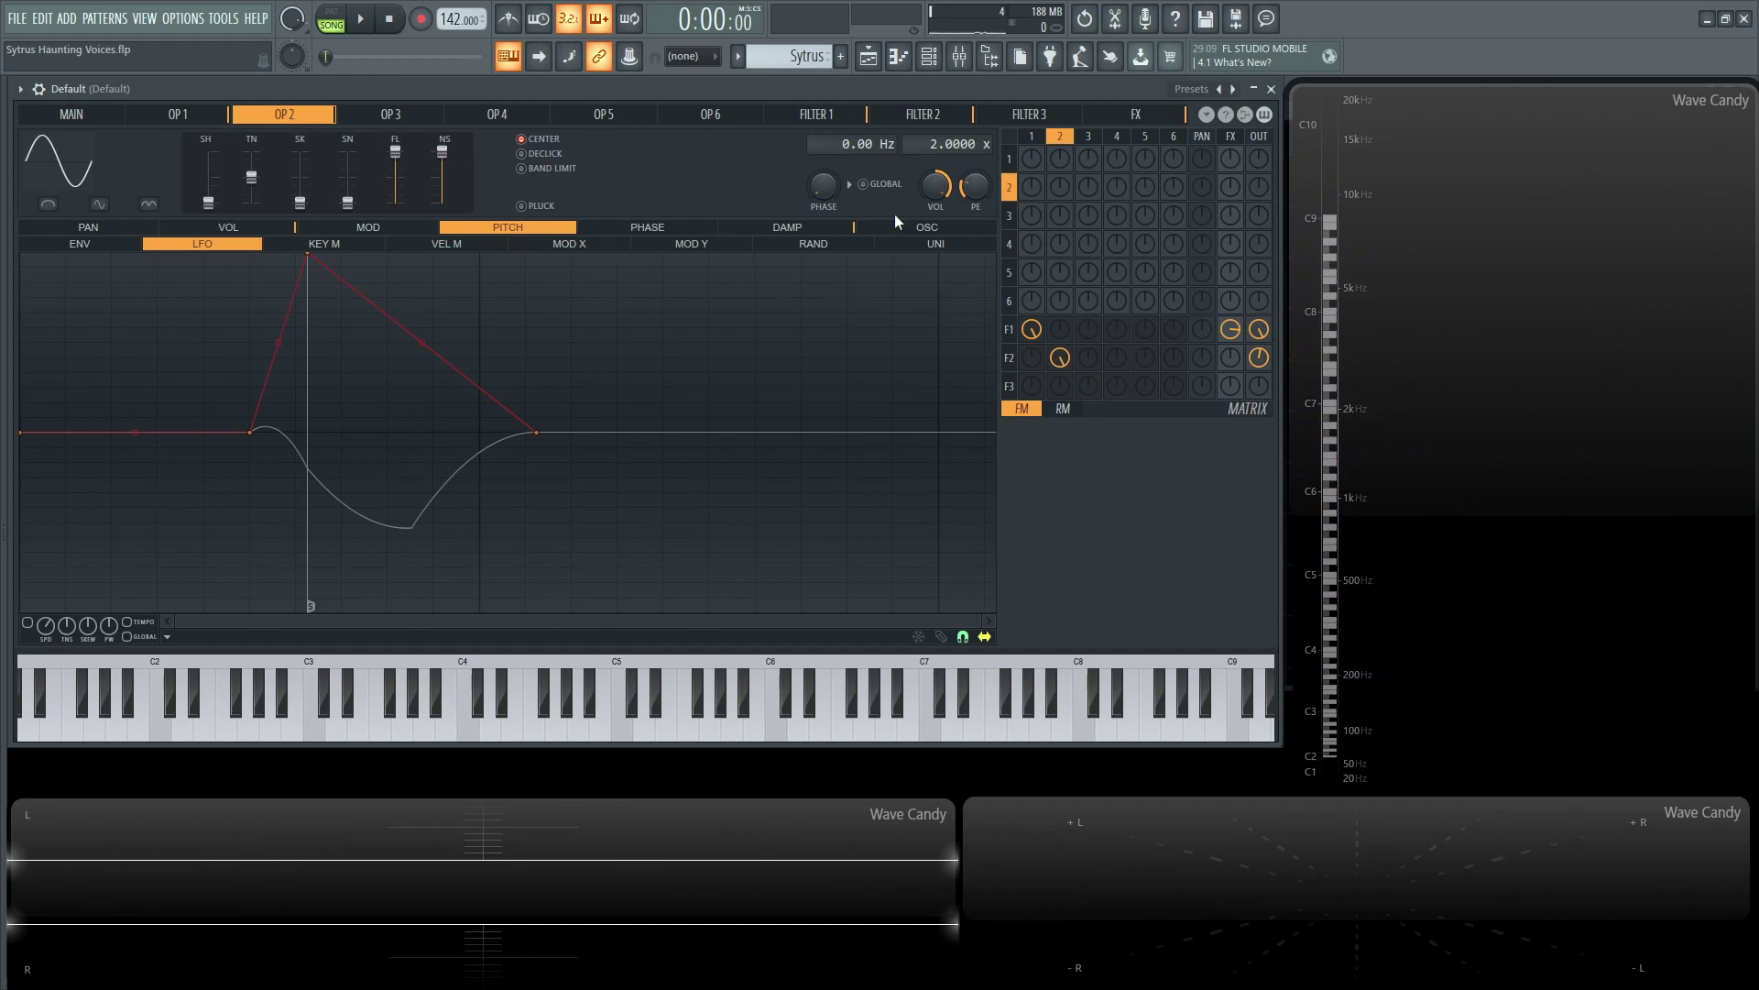
Step: Mute filter 1's FX and output sends in the matrix and play a melody to hear operator 2's noise alone
{"action": "right_click", "coordinate": [1230, 332]}
{"action": "right_click", "coordinate": [1259, 329]}
{"action": "key", "text": "b"}
{"action": "key", "text": "t"}
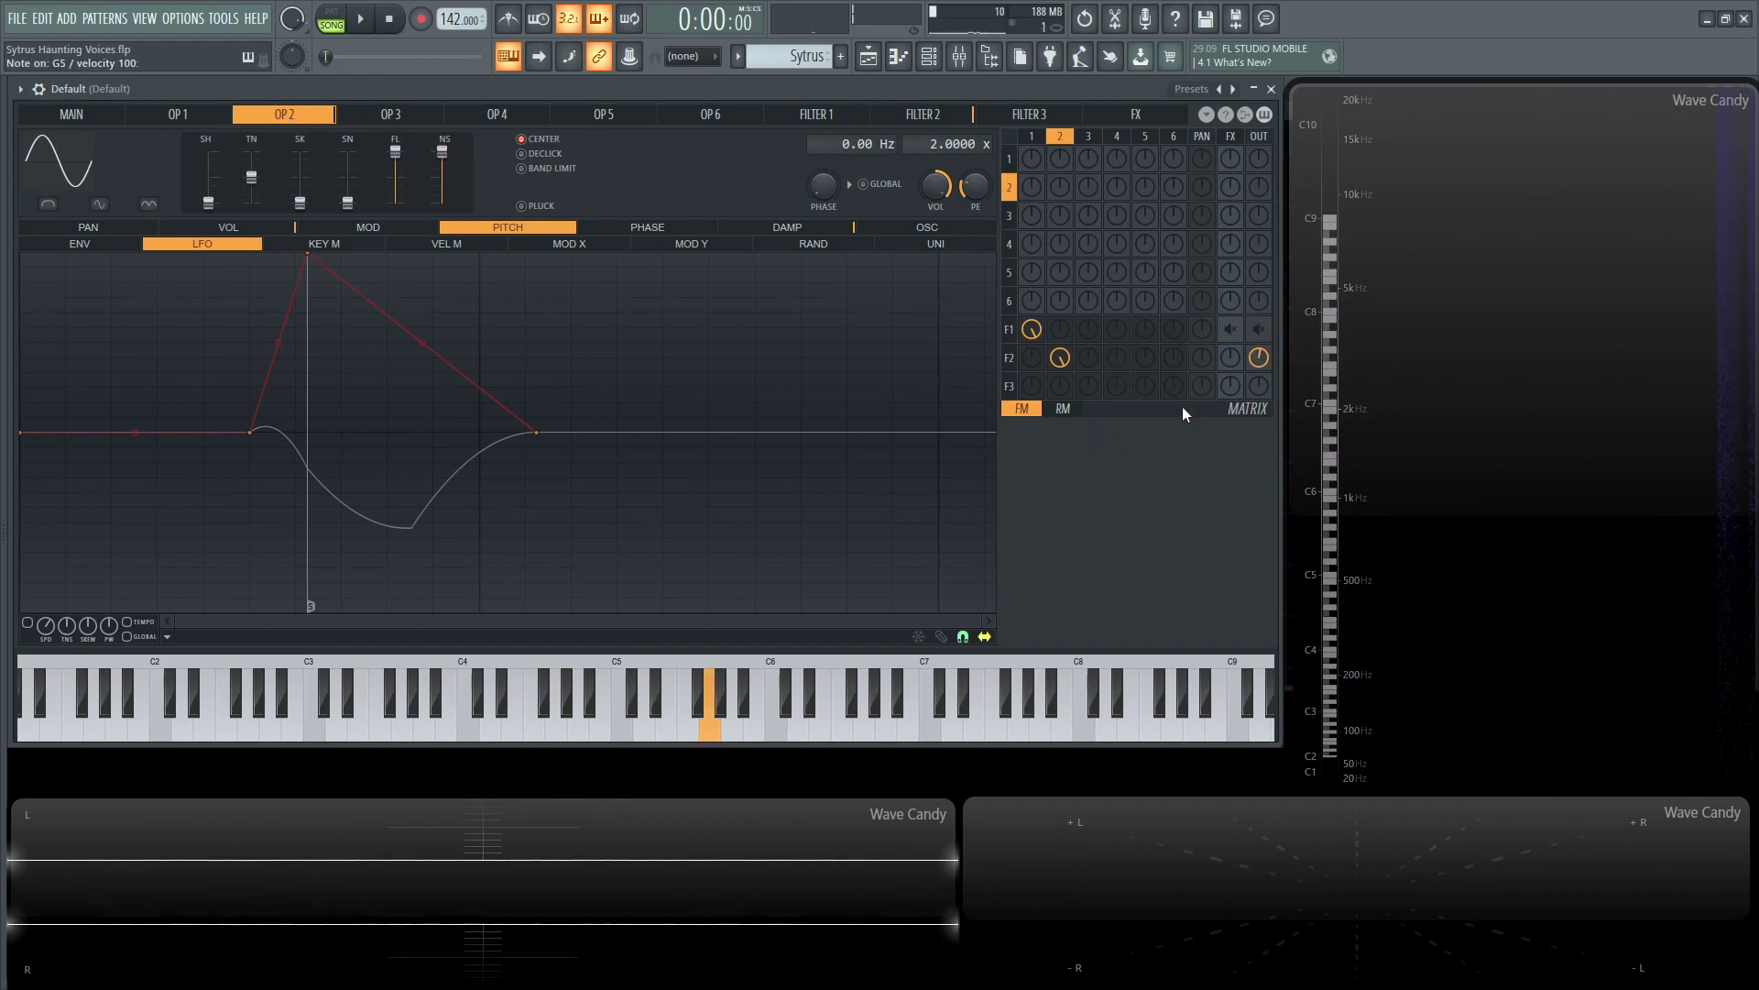
{"action": "key", "text": "6"}
{"action": "key", "text": "t"}
{"action": "key", "text": "r"}
{"action": "key", "text": "t"}
{"action": "key", "text": "u"}
{"action": "key", "text": "r"}
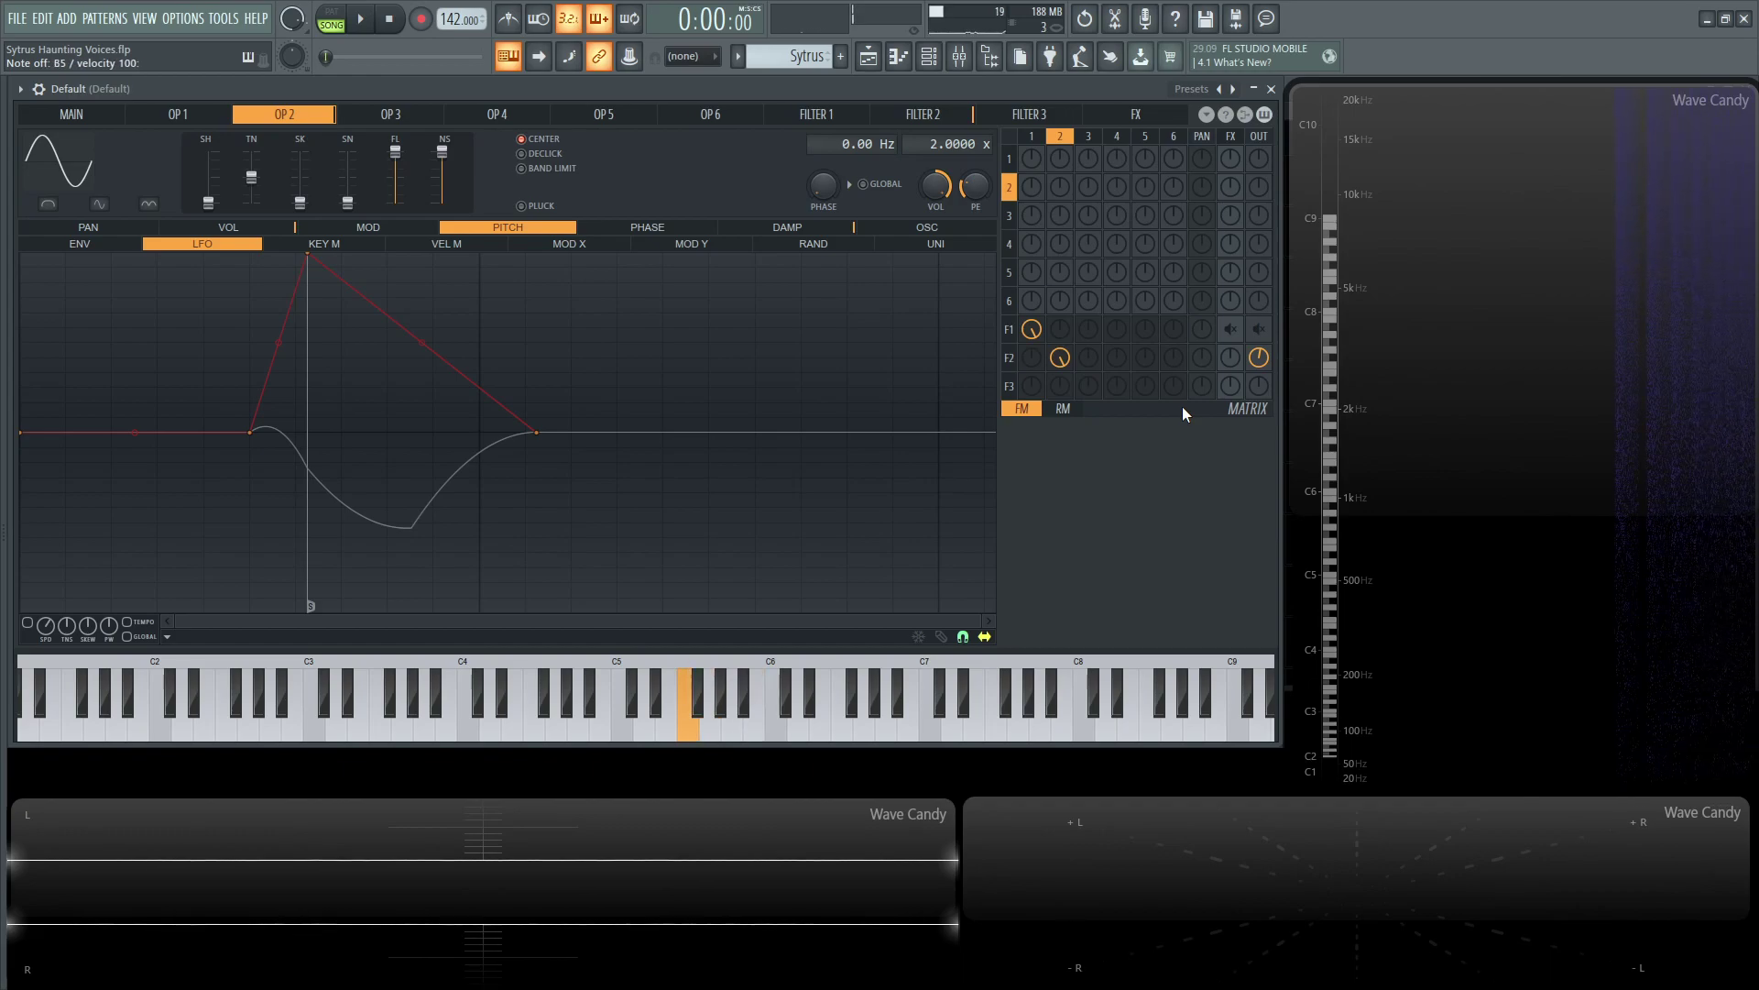
{"action": "key", "text": "t"}
{"action": "key", "text": "6"}
{"action": "key", "text": "r"}
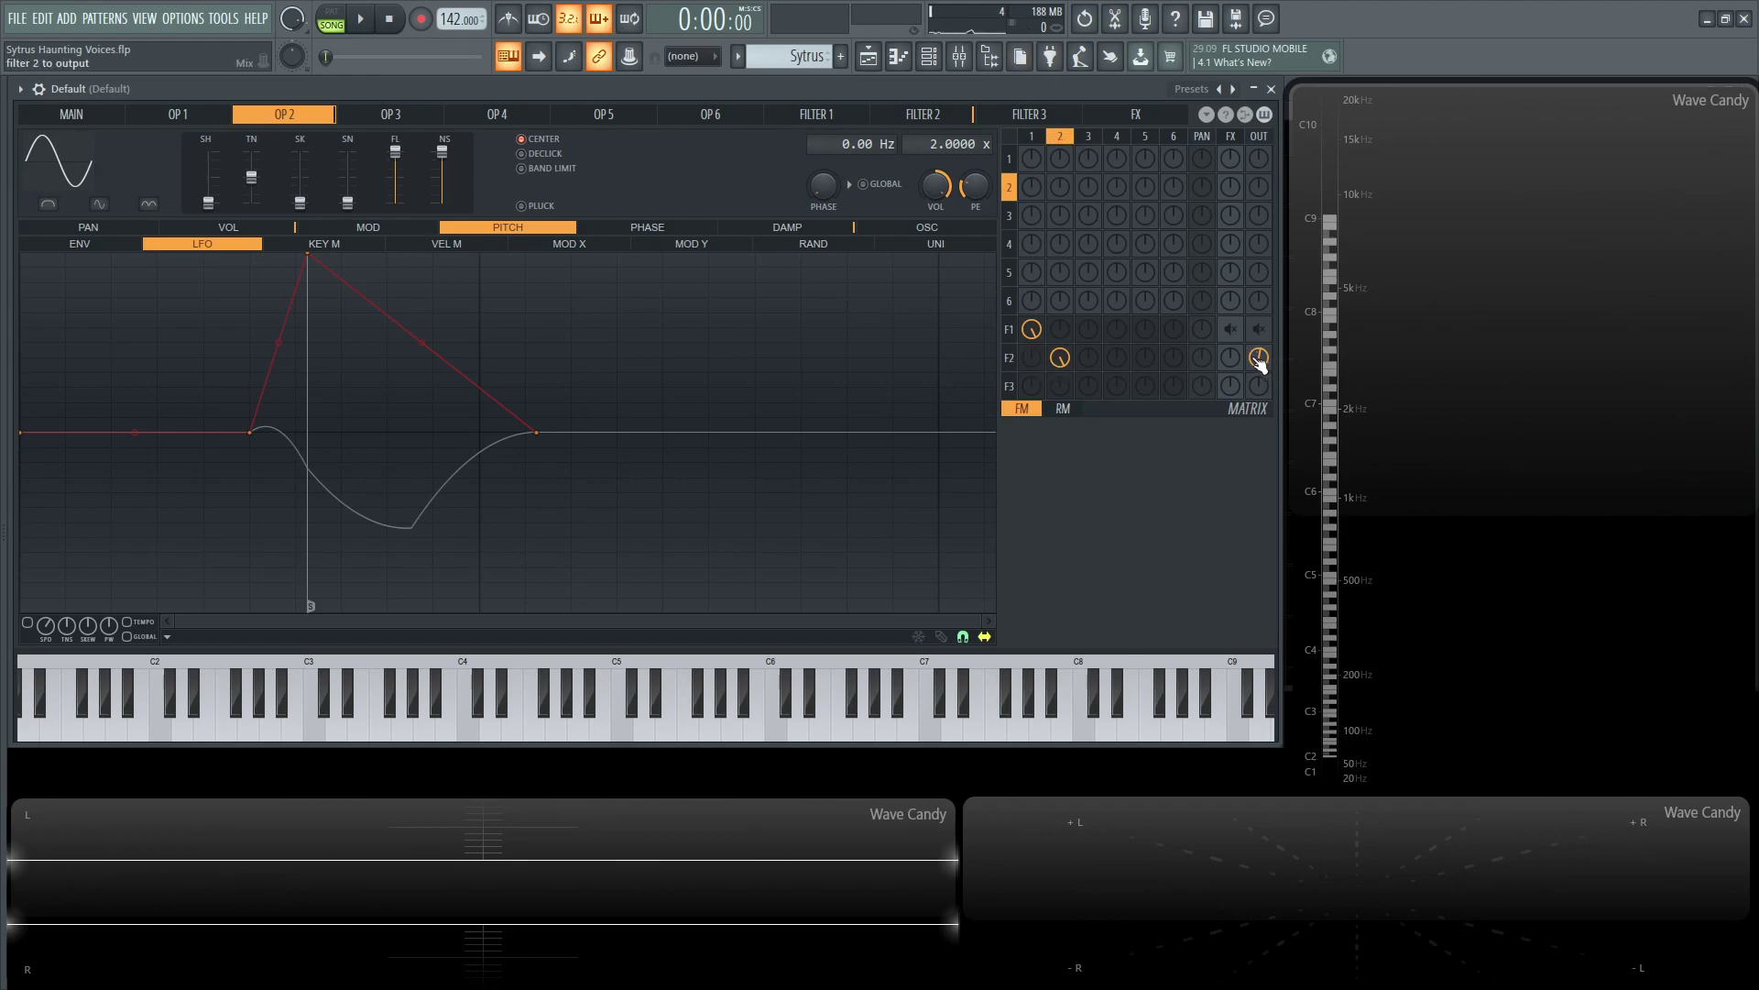
Step: Play repeated G4 and F4 notes, examine the noise in the spectrum, and try different filter 2 output levels
{"action": "scroll", "coordinate": [1265, 364], "scroll_direction": "up", "scroll_amount": 2}
{"action": "key", "text": "b"}
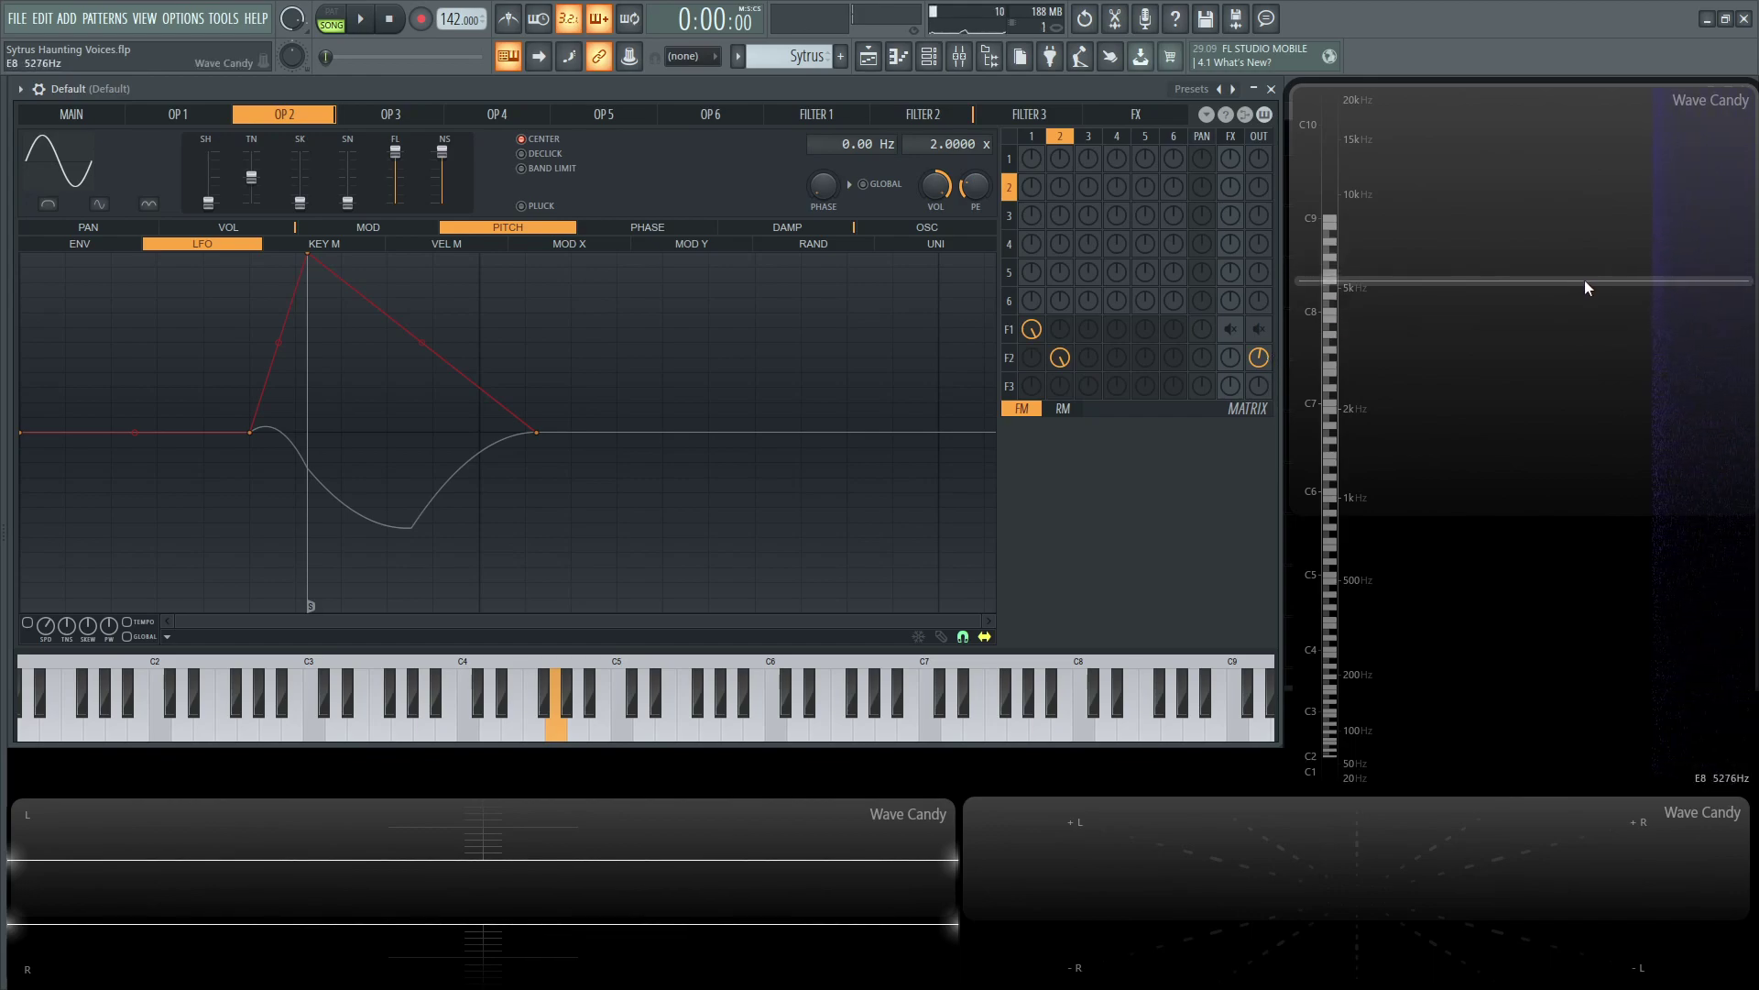
{"action": "key", "text": "v"}
{"action": "key", "text": "v"}
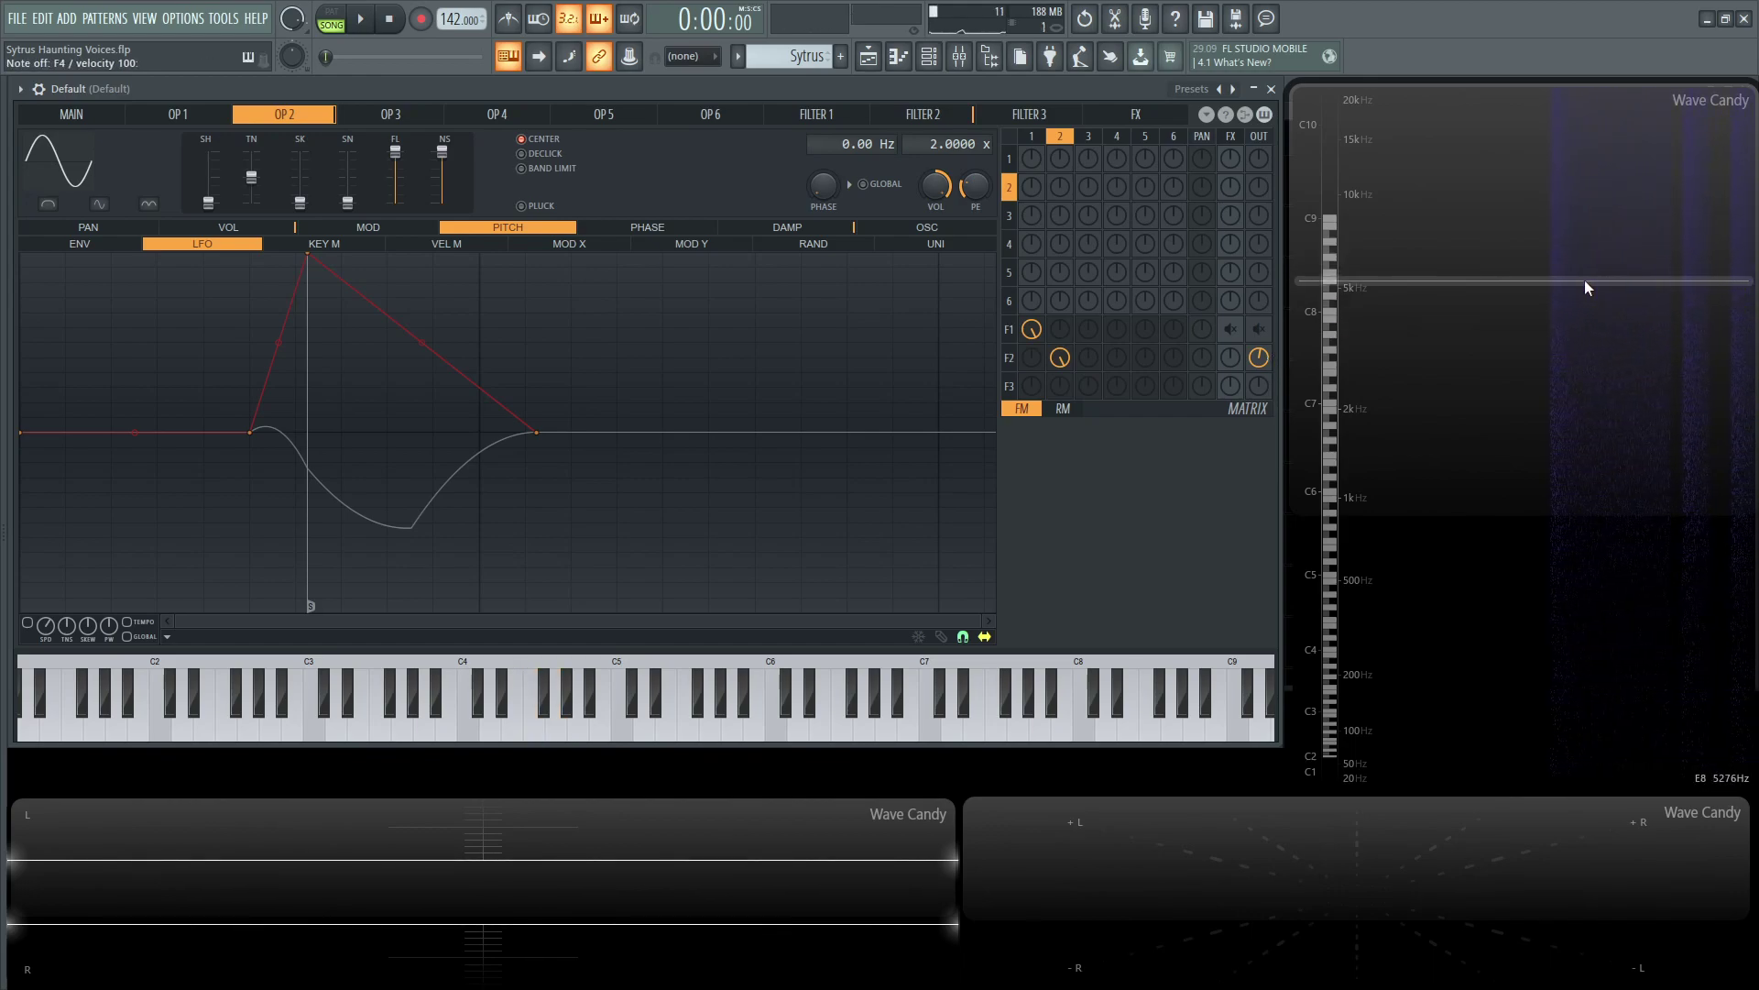
{"action": "key", "text": "v"}
{"action": "key", "text": "v"}
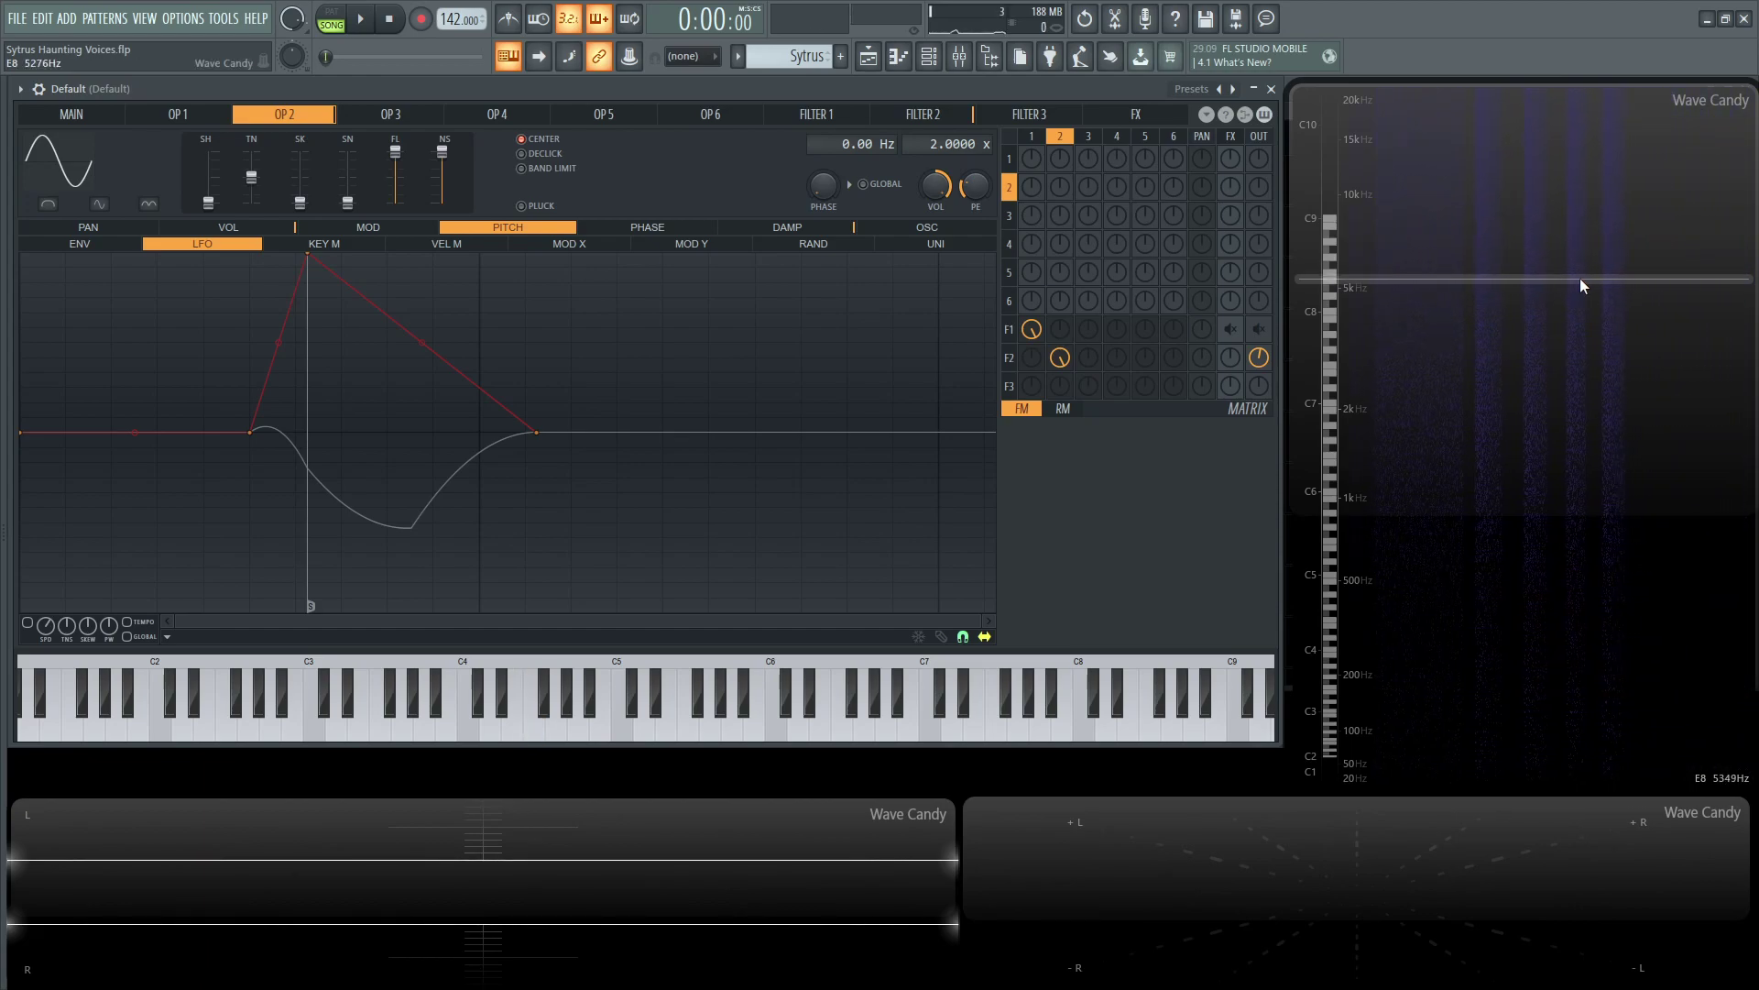
{"action": "left_click_drag", "start_coordinate": [1261, 359], "coordinate": [1259, 445]}
{"action": "key", "text": "b"}
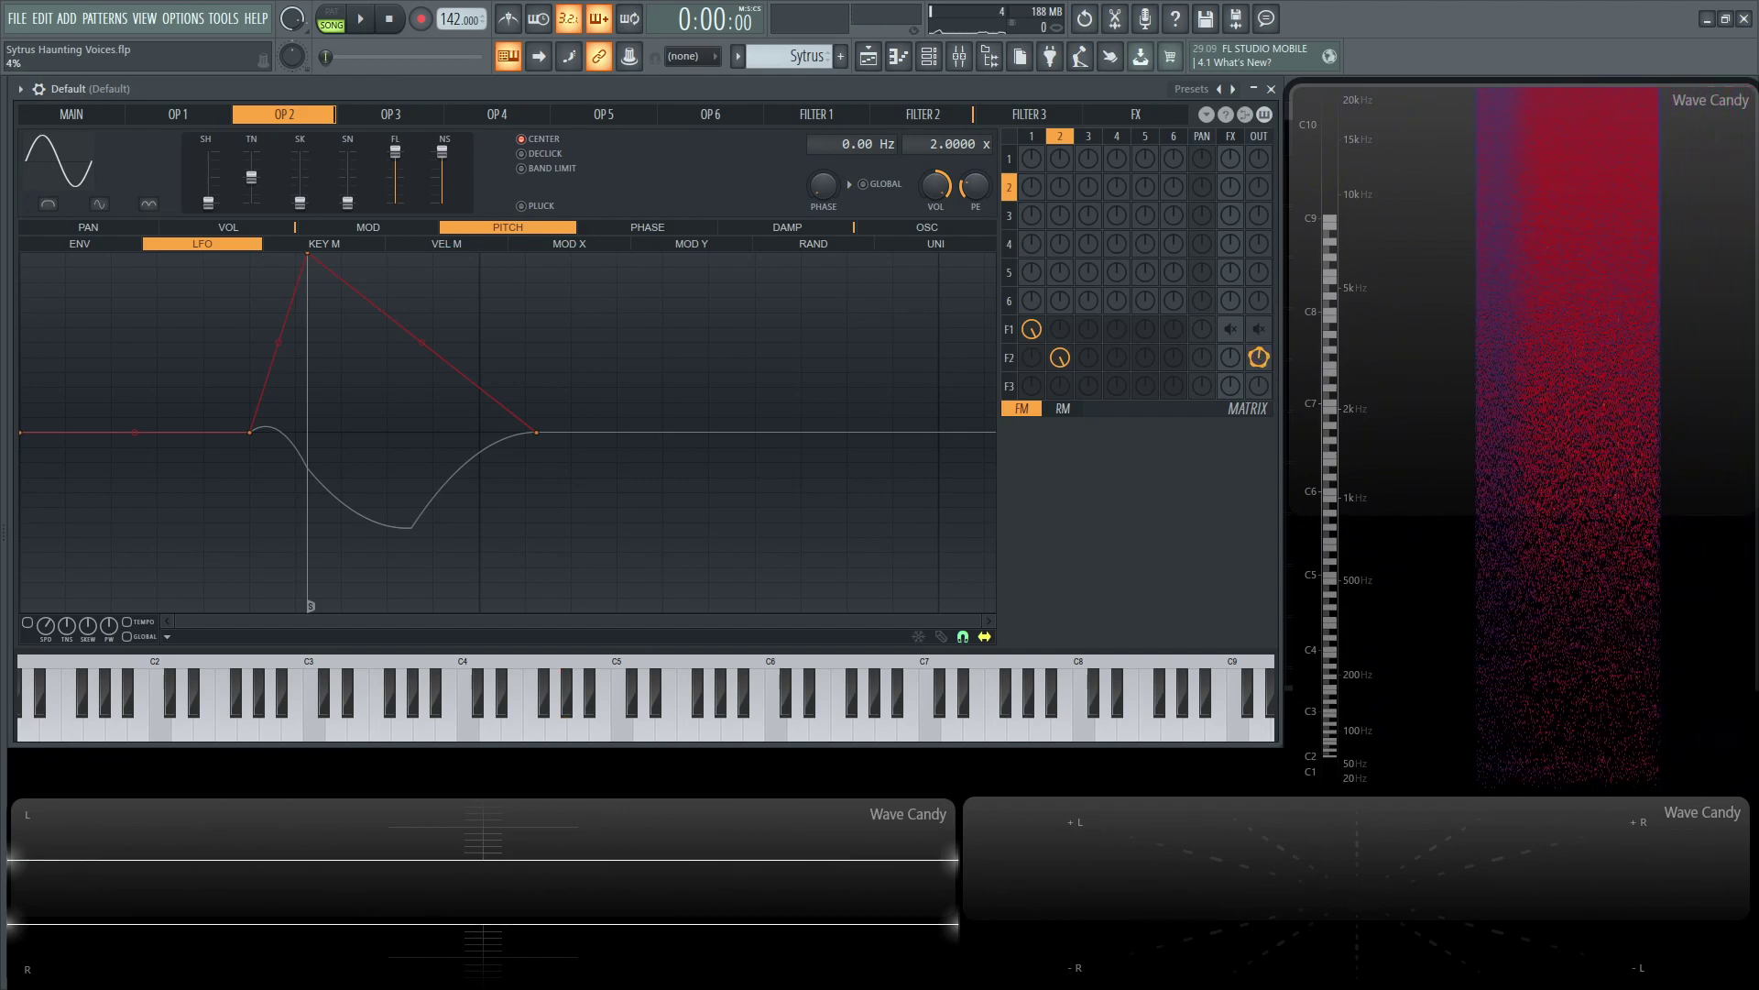
Step: With filter 2's settings open, restore filter 1's FX and output sends, mute filter 2's output and play test notes
{"action": "left_click", "coordinate": [941, 117]}
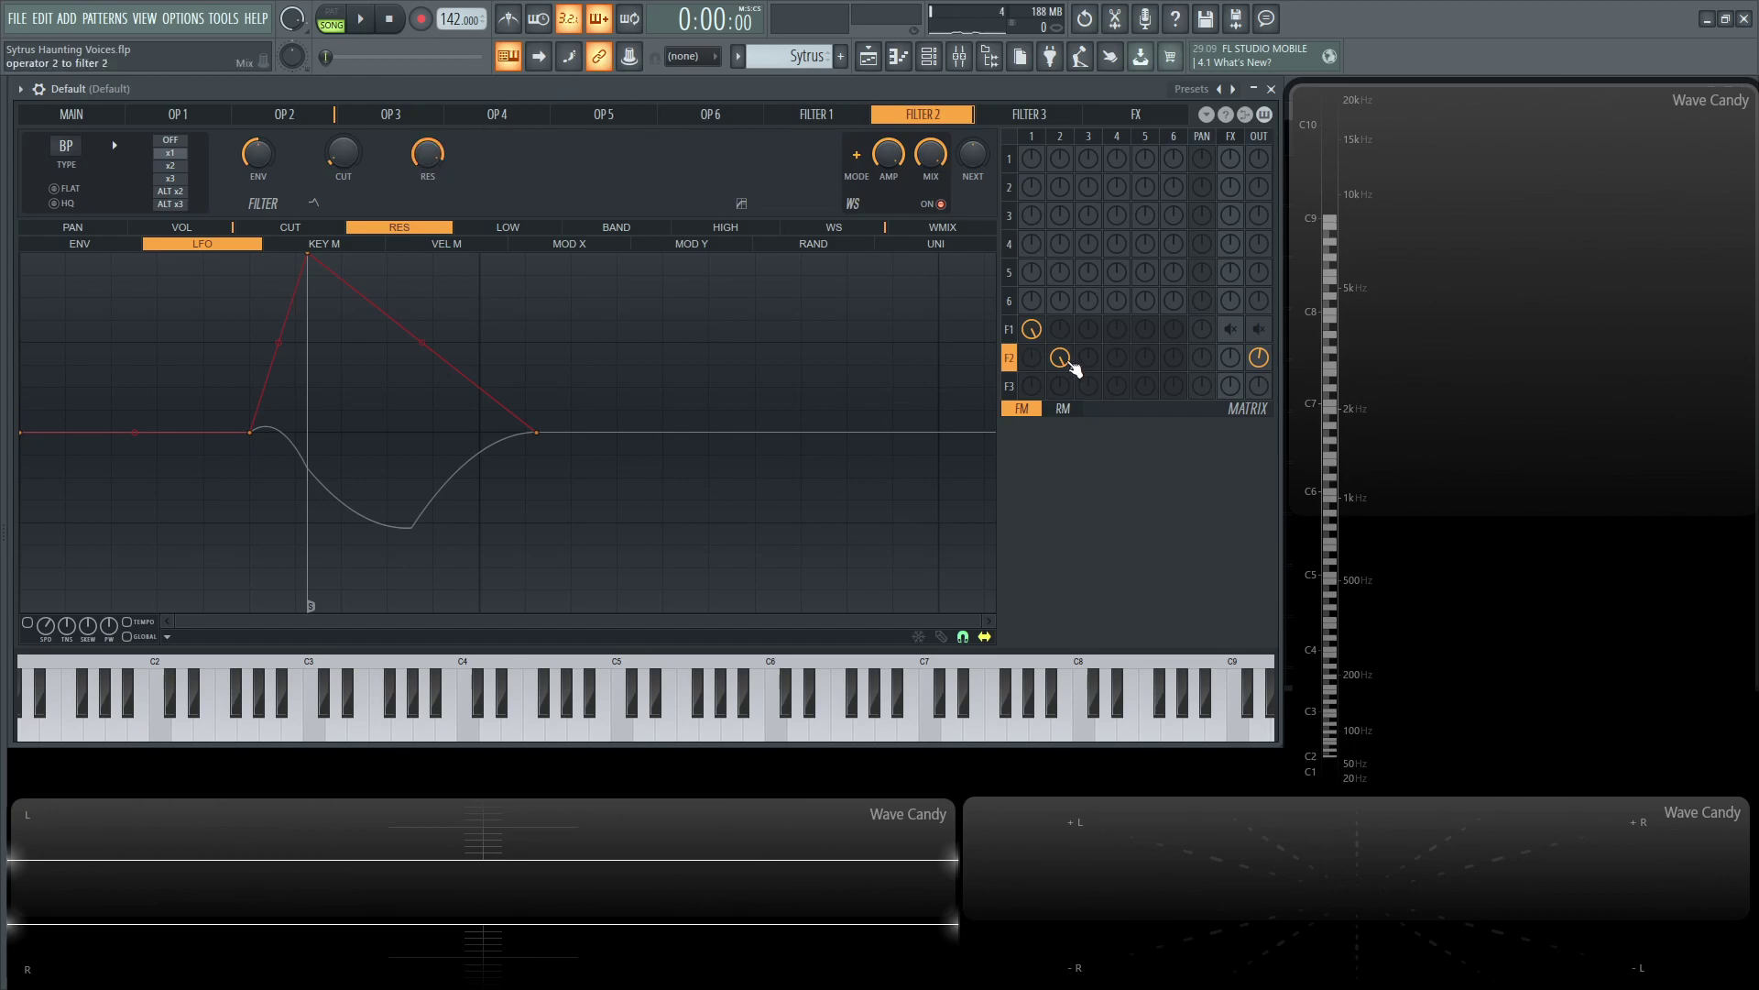
{"action": "right_click", "coordinate": [1068, 361]}
{"action": "right_click", "coordinate": [1261, 360]}
{"action": "right_click", "coordinate": [1230, 332]}
{"action": "right_click", "coordinate": [1055, 360]}
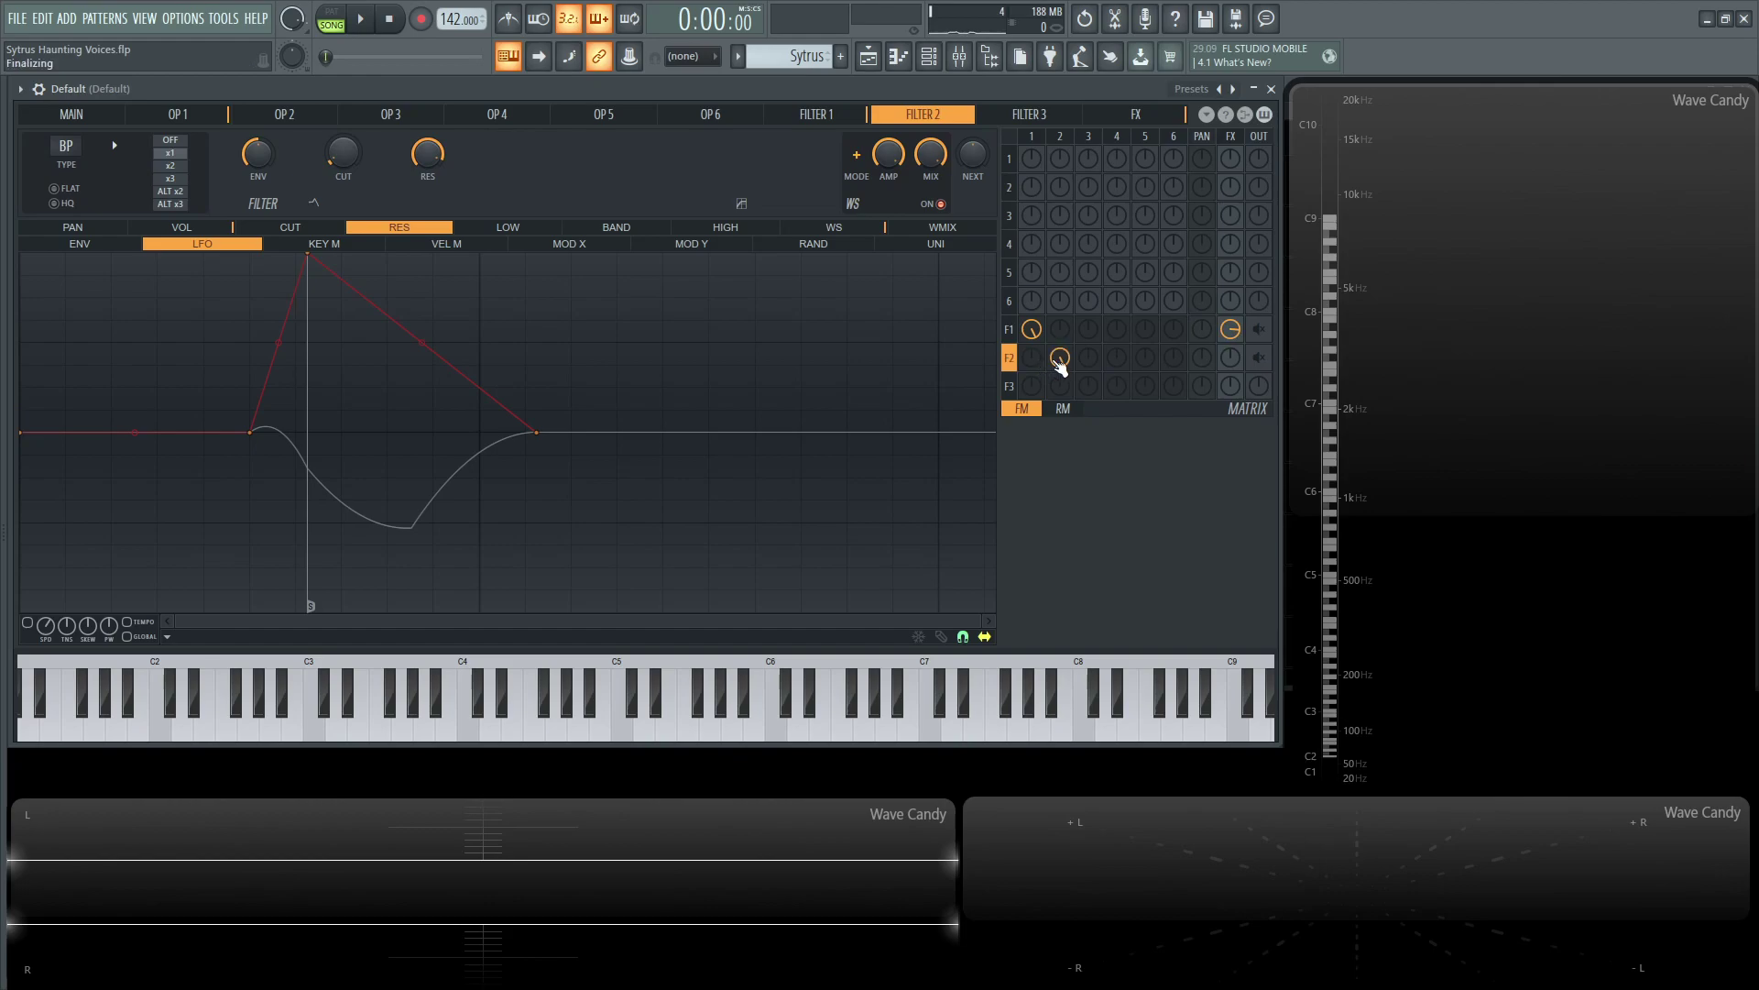
{"action": "right_click", "coordinate": [1259, 329]}
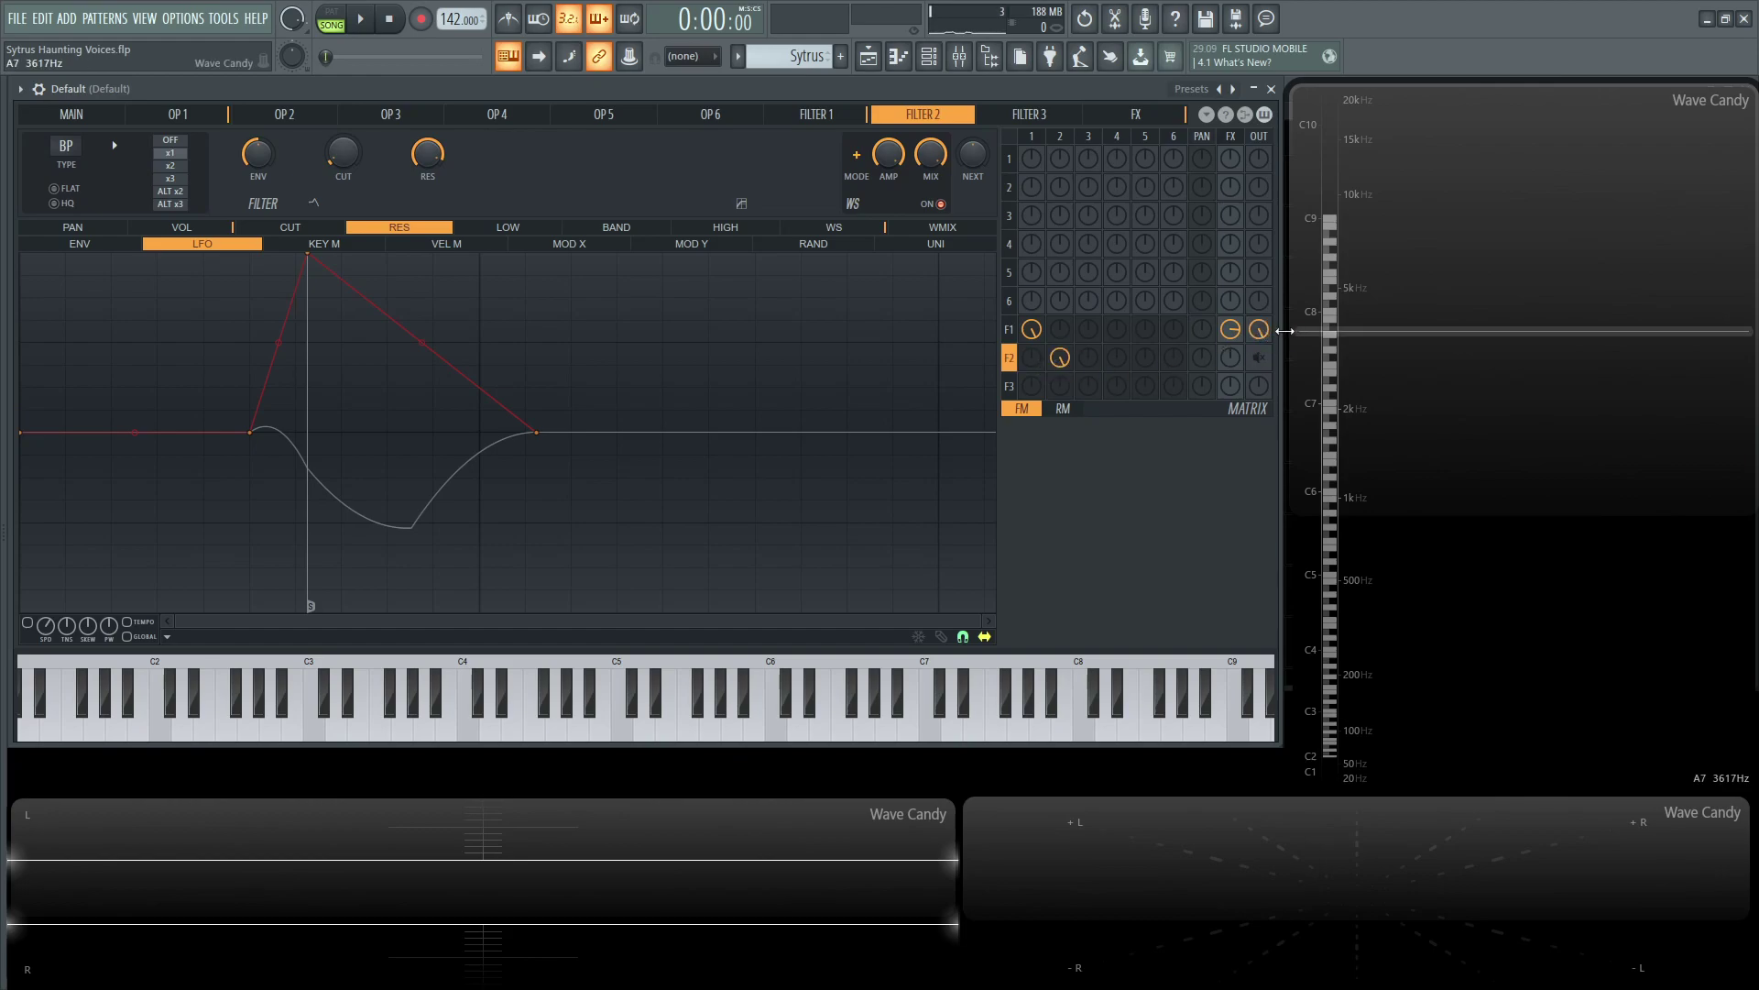
{"action": "key", "text": "h"}
{"action": "key", "text": "v"}
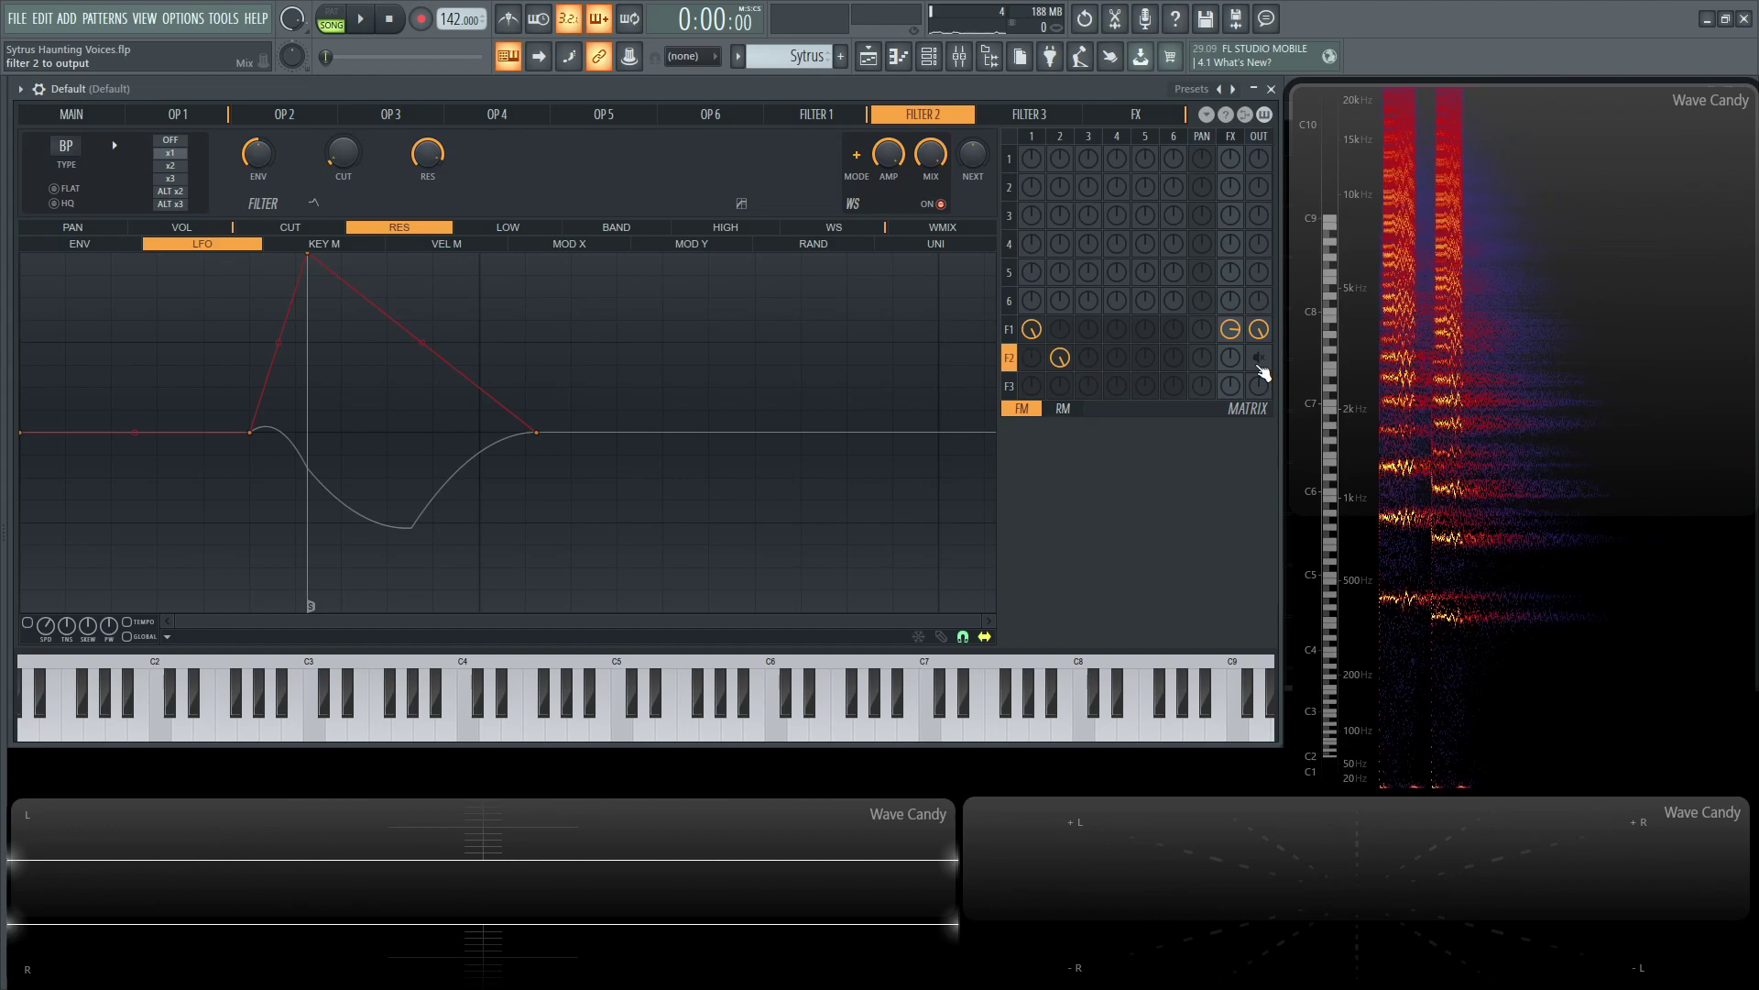
Step: Restore filter 2's output level in the matrix and play test notes to hear both operators together
{"action": "left_click", "coordinate": [1260, 365]}
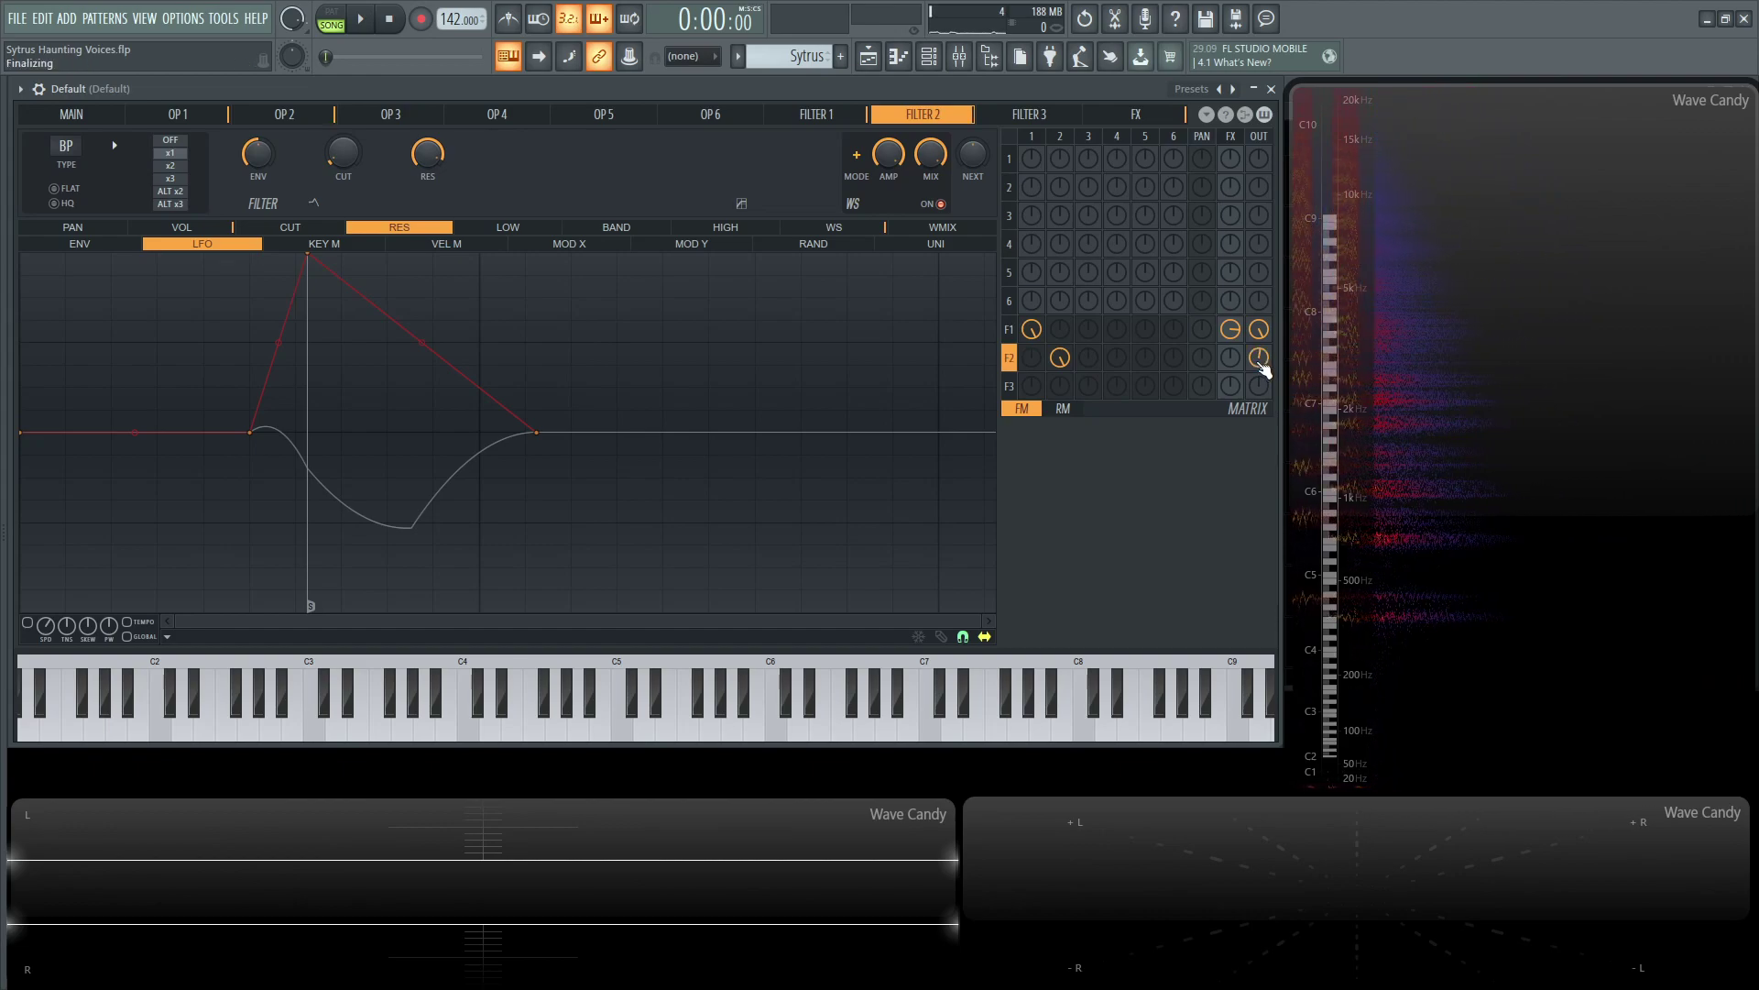
{"action": "key", "text": "t"}
{"action": "key", "text": "x"}
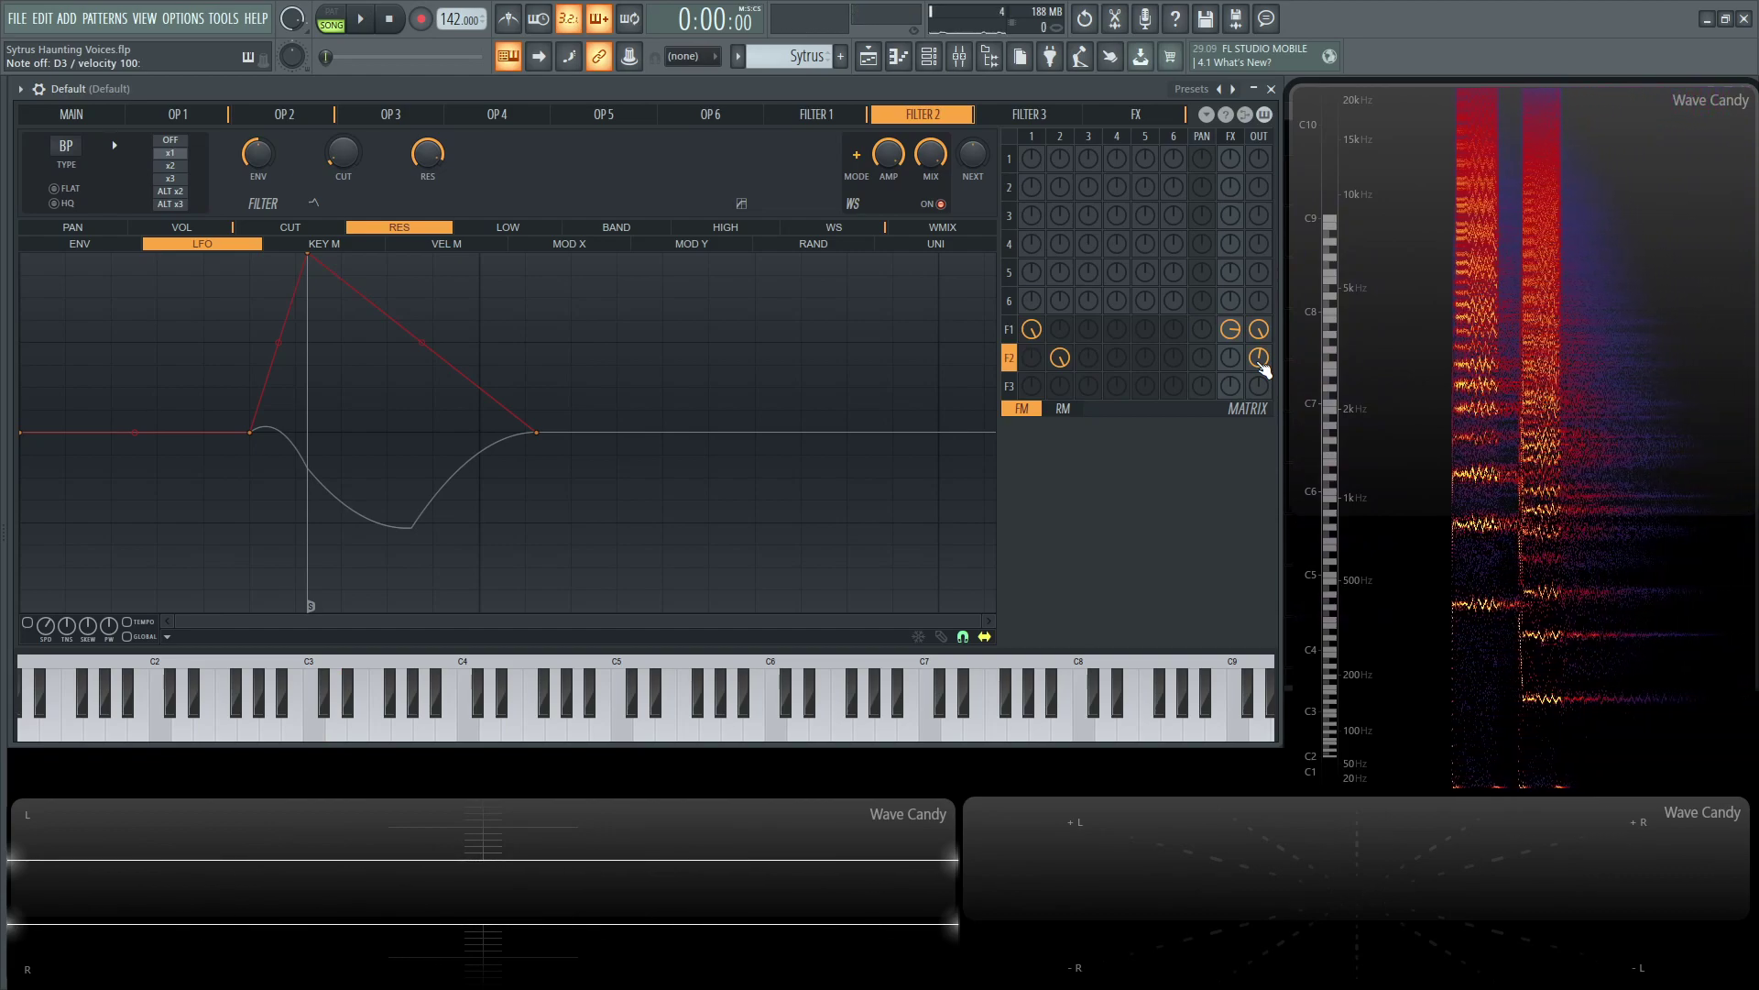
Step: Review the FX section's chorus settings, delays 1 and 2 and the reverb, ending on delay 1
{"action": "left_click", "coordinate": [1131, 116]}
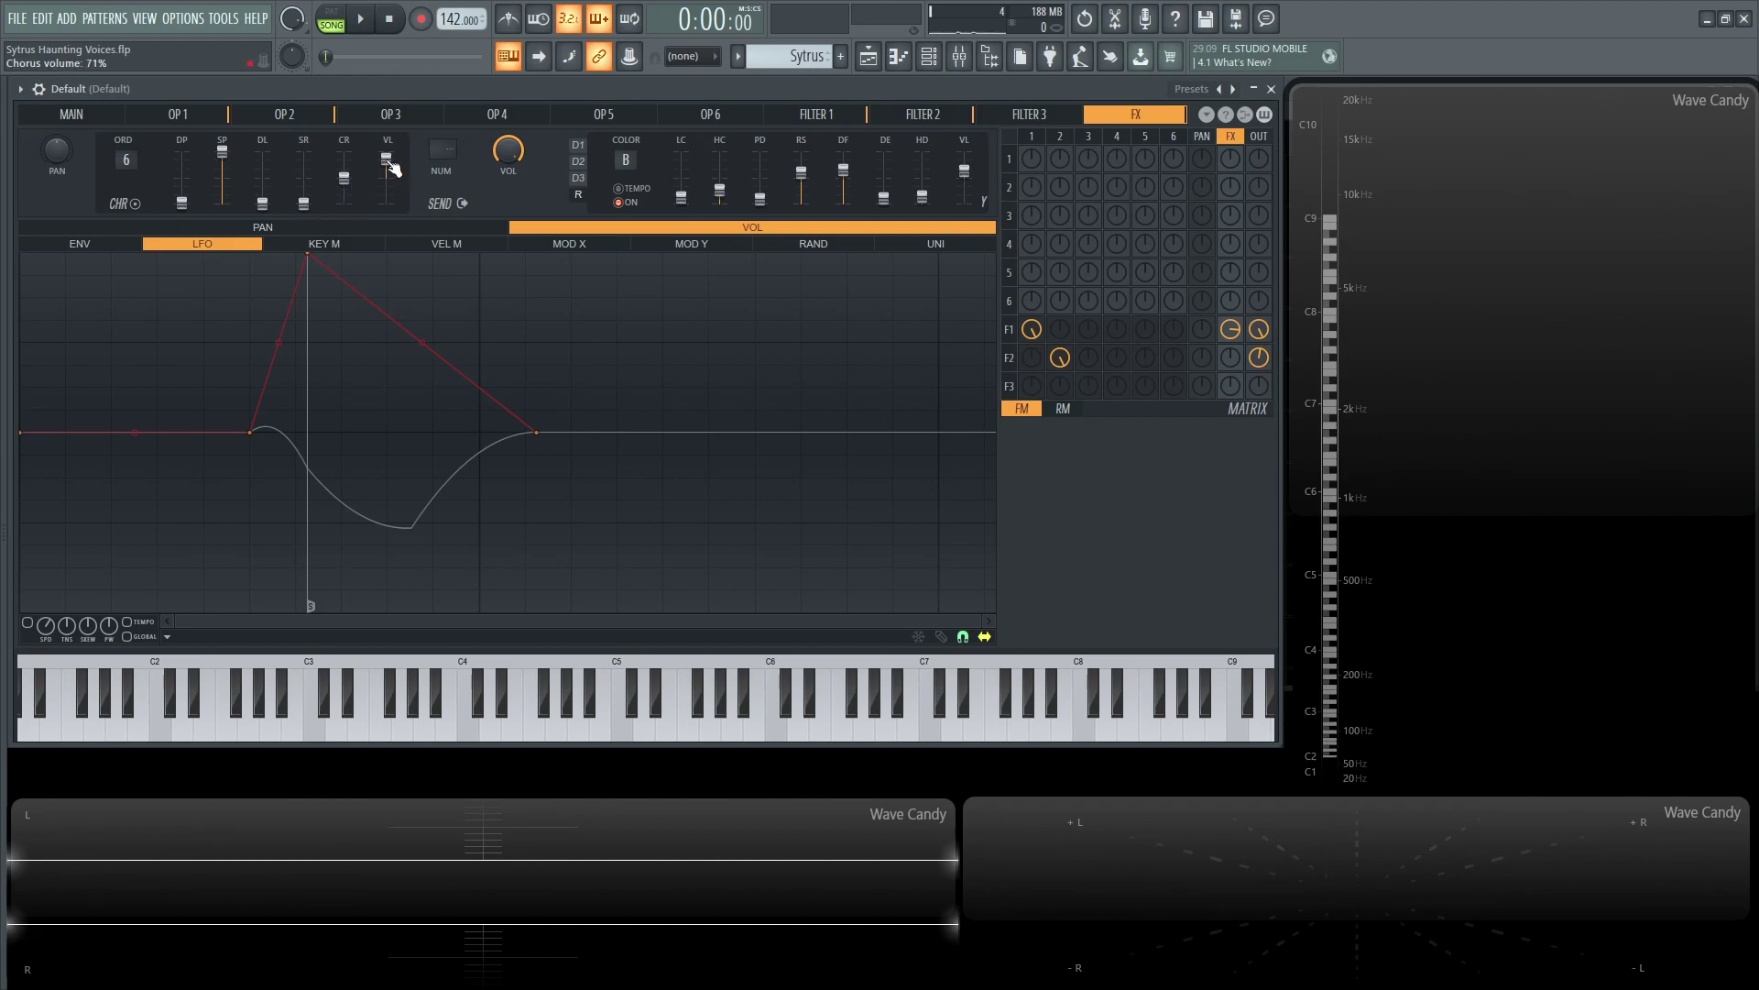
{"action": "left_click", "coordinate": [579, 146]}
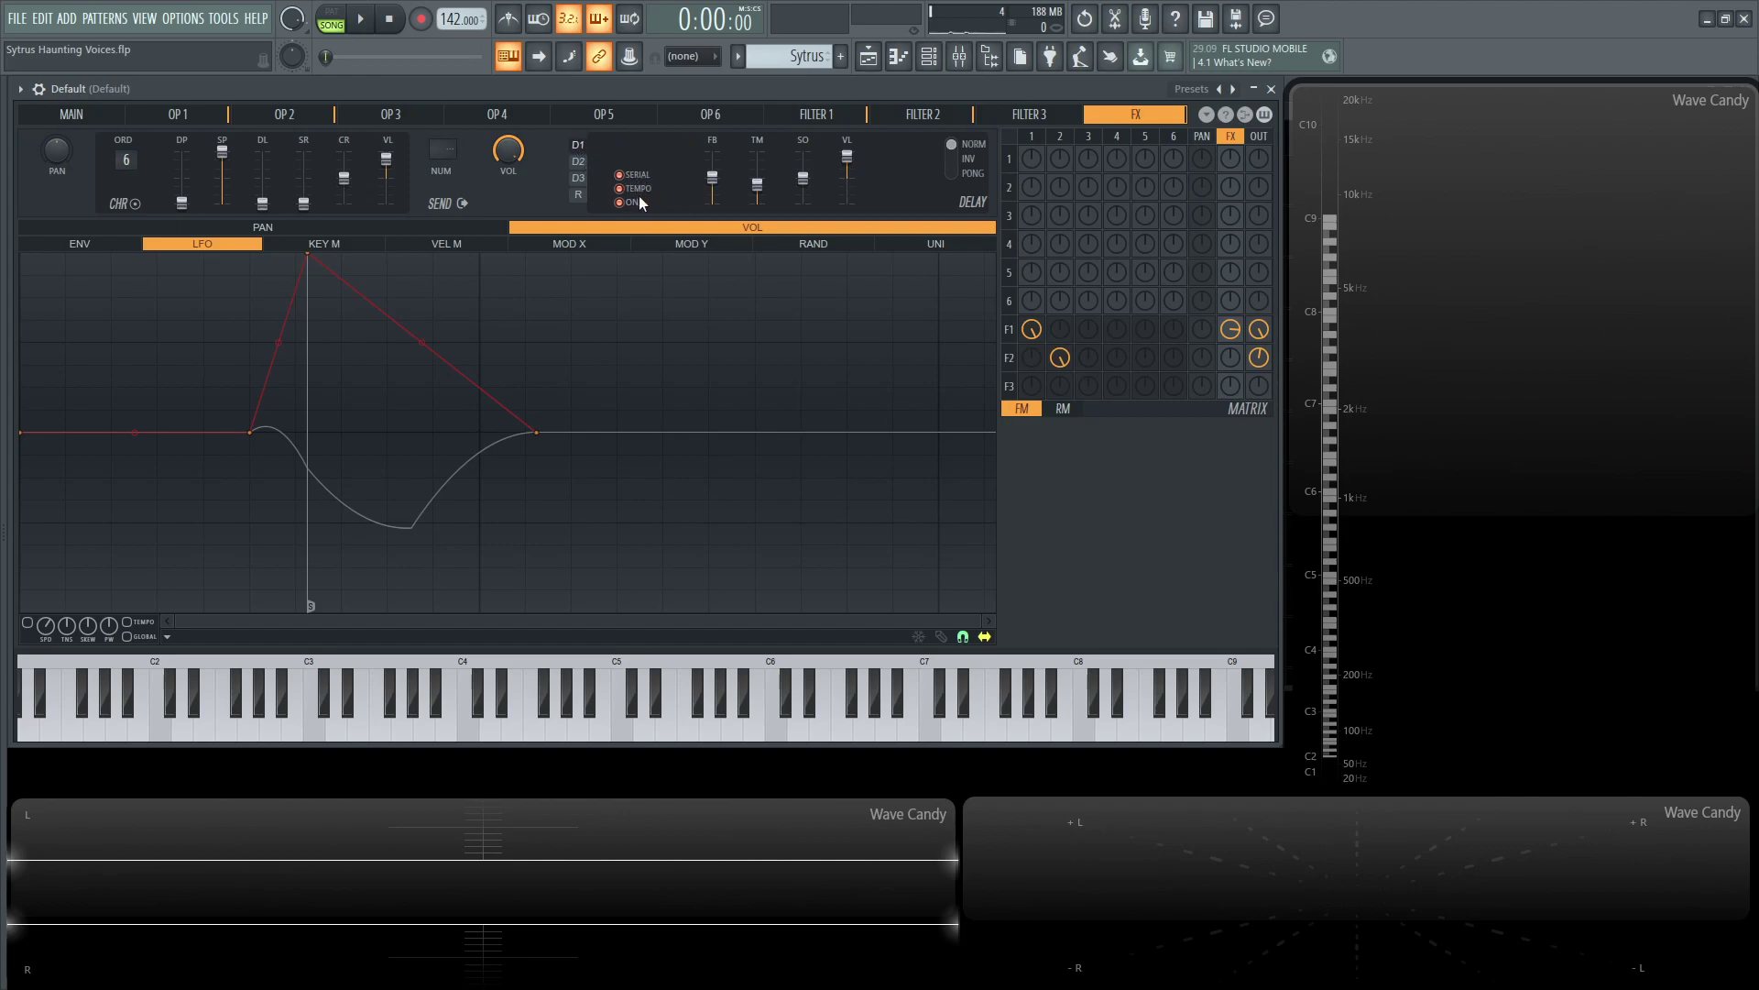
{"action": "left_click", "coordinate": [583, 163]}
{"action": "left_click", "coordinate": [585, 197]}
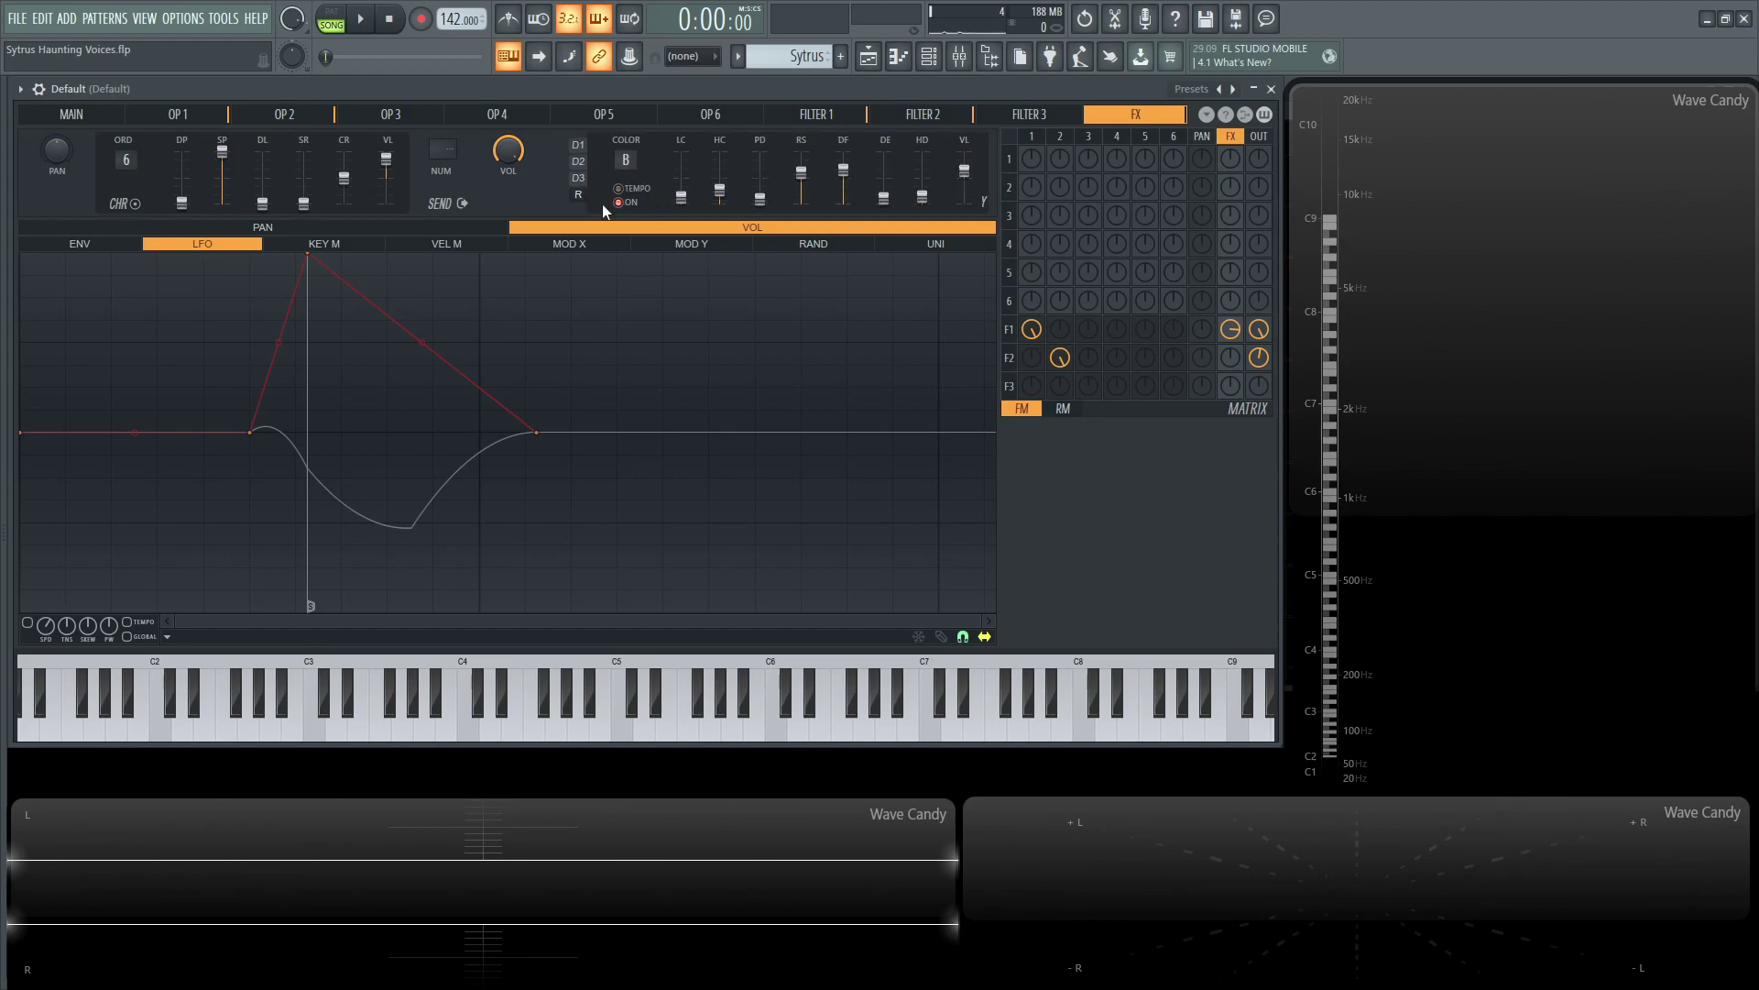
{"action": "left_click", "coordinate": [580, 147]}
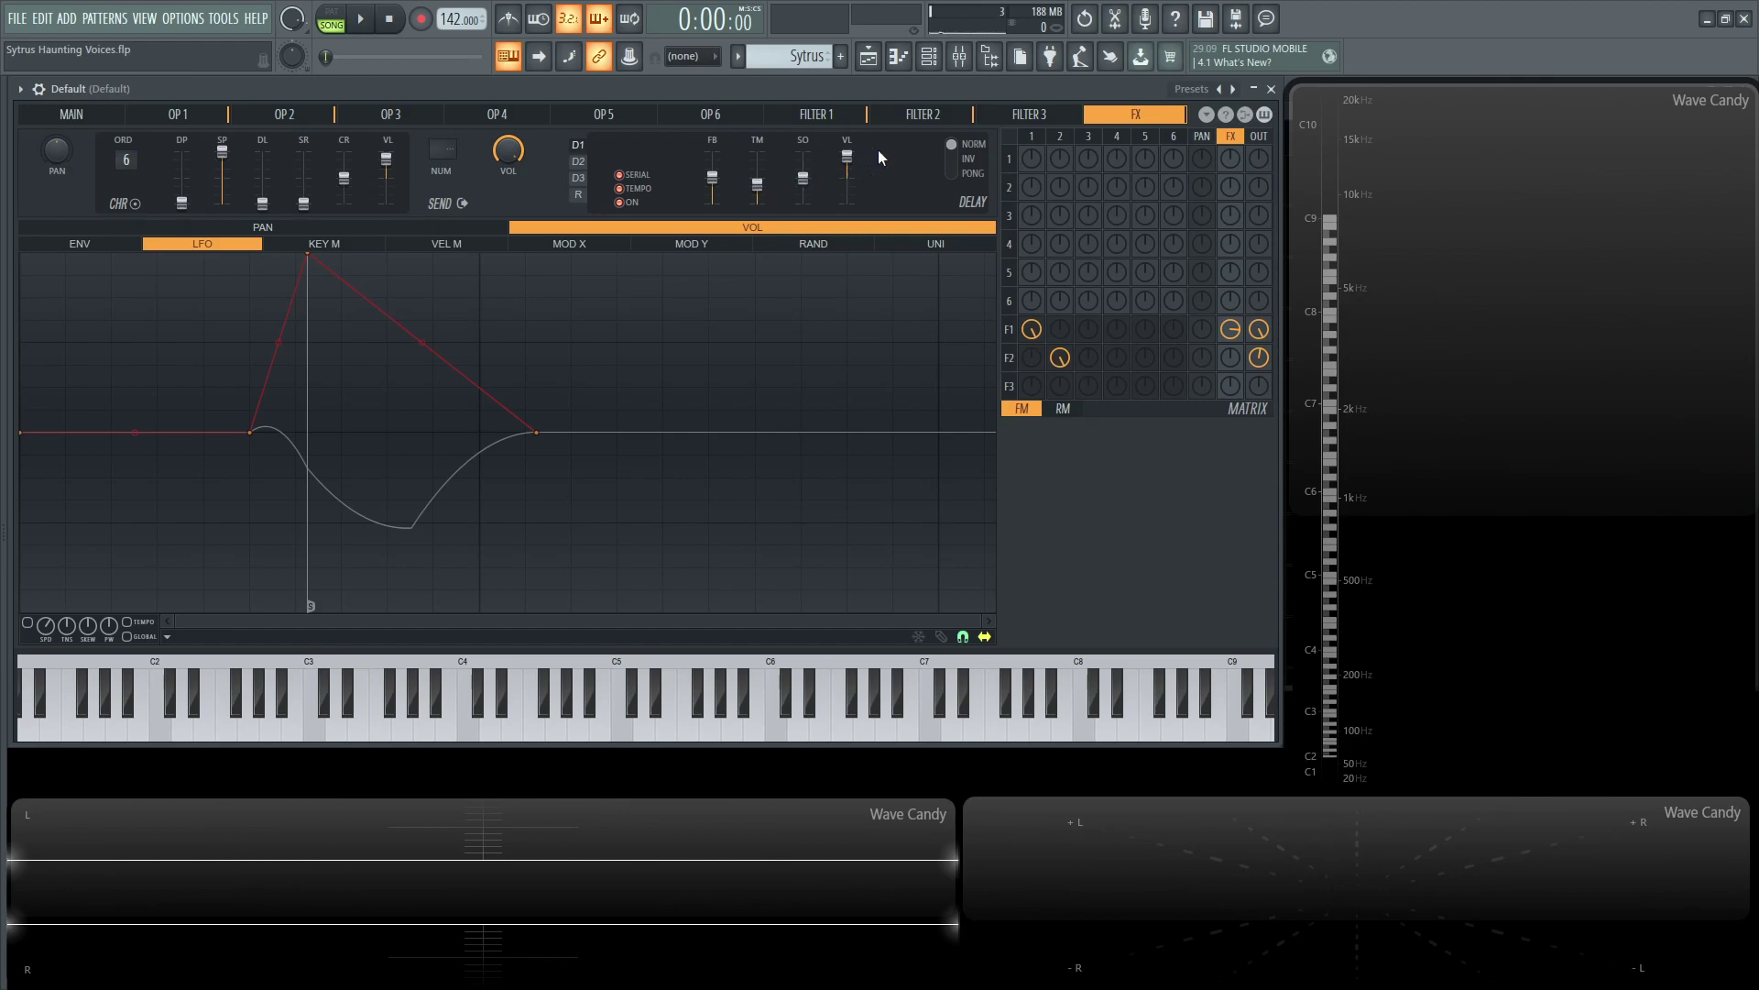
Step: Examine the reverb's high cut, decay and high damping settings
{"action": "left_click", "coordinate": [578, 194]}
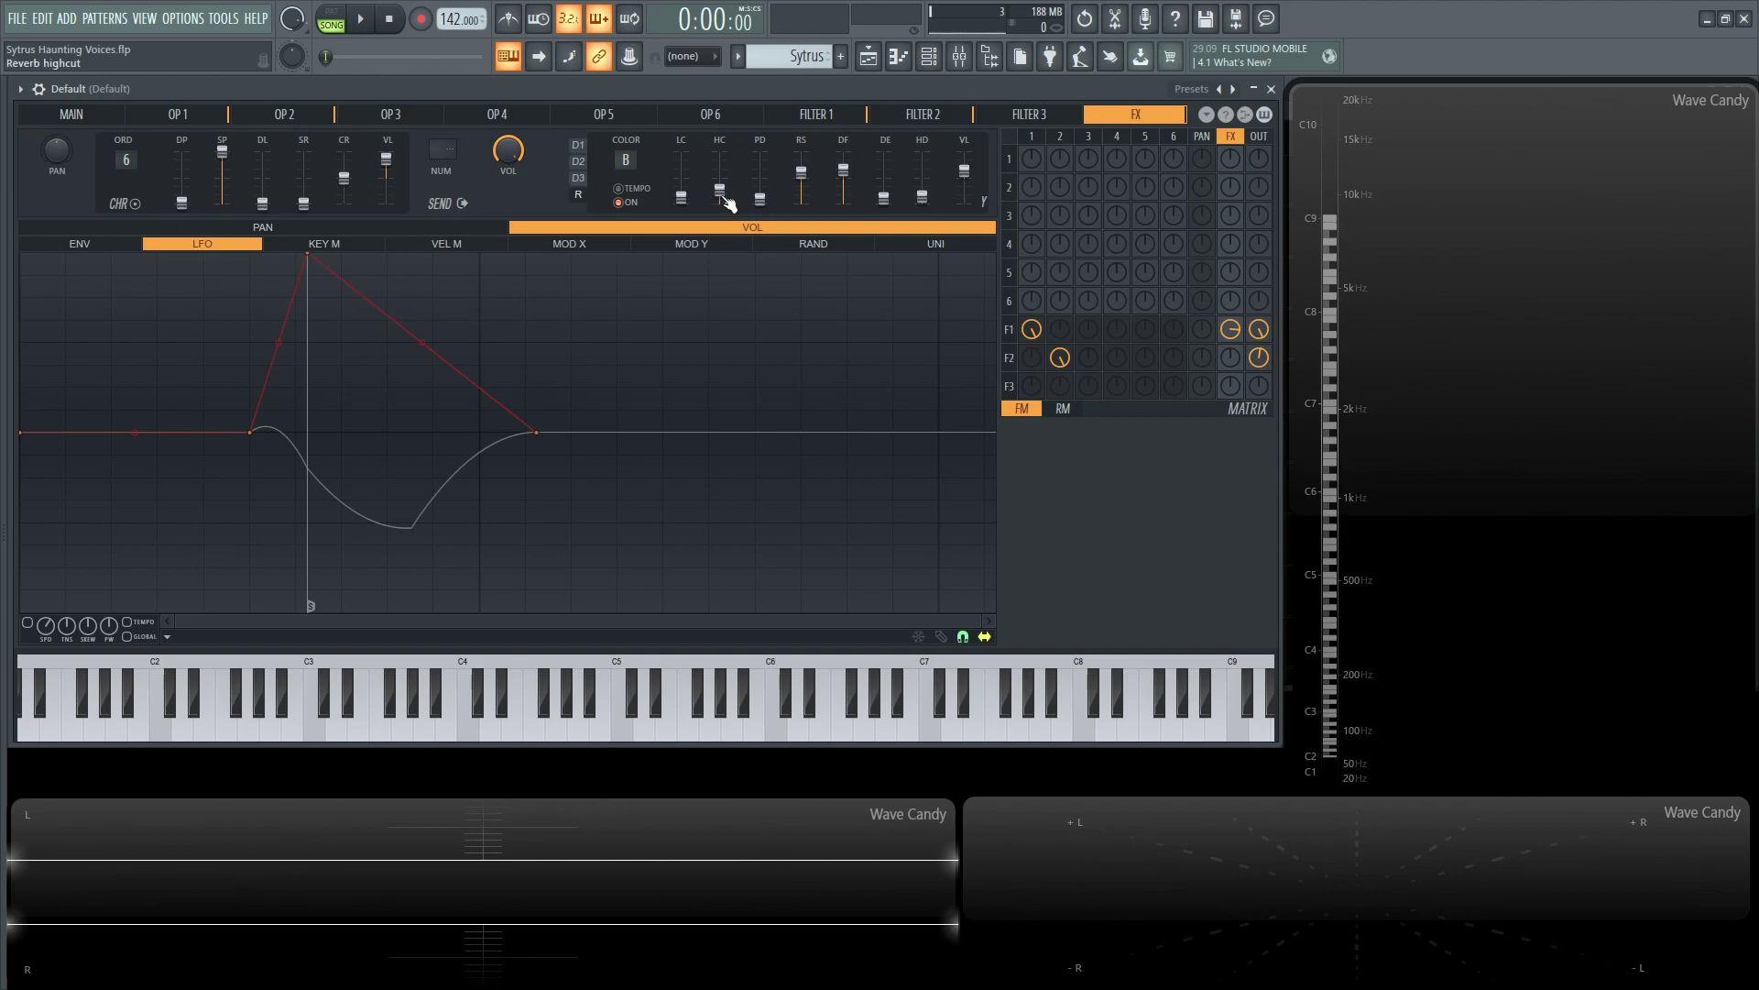
{"action": "left_click_drag", "start_coordinate": [730, 198], "coordinate": [731, 201]}
{"action": "left_click", "coordinate": [883, 197]}
{"action": "left_click", "coordinate": [922, 196]}
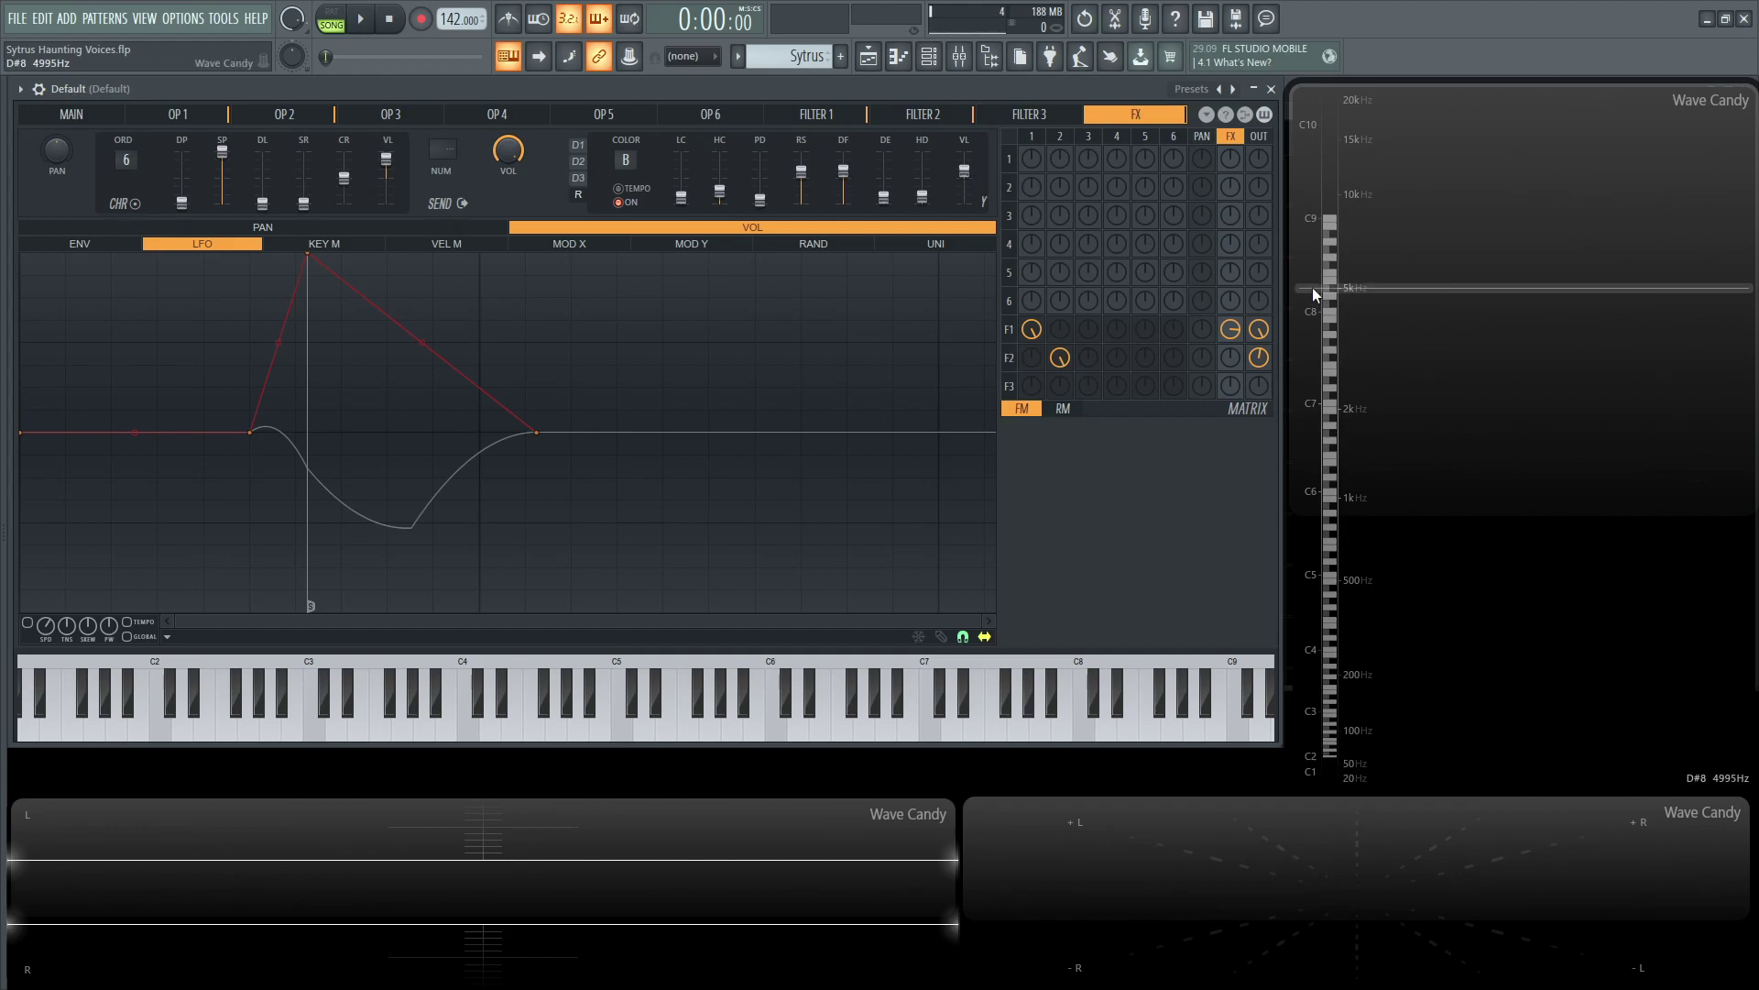
Step: Check filter 1's FX send level in the matrix and play a short melody to hear the effects
{"action": "left_click_drag", "start_coordinate": [1241, 338], "coordinate": [1240, 333]}
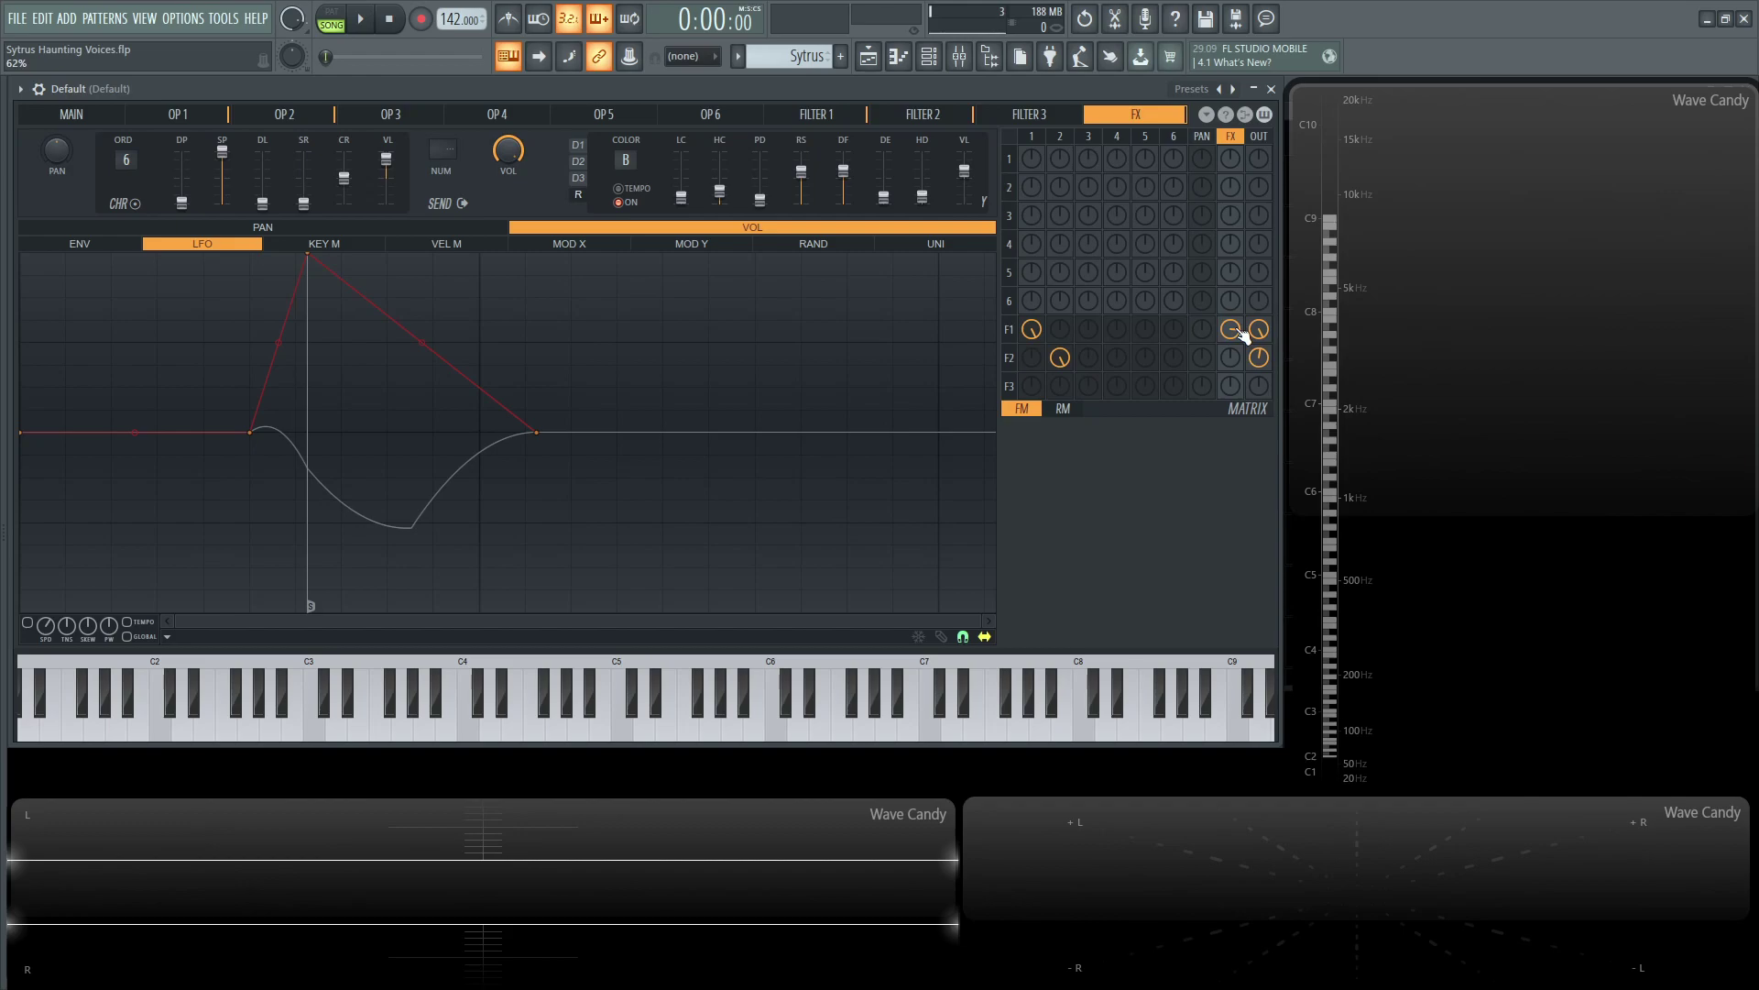
{"action": "key", "text": "z"}
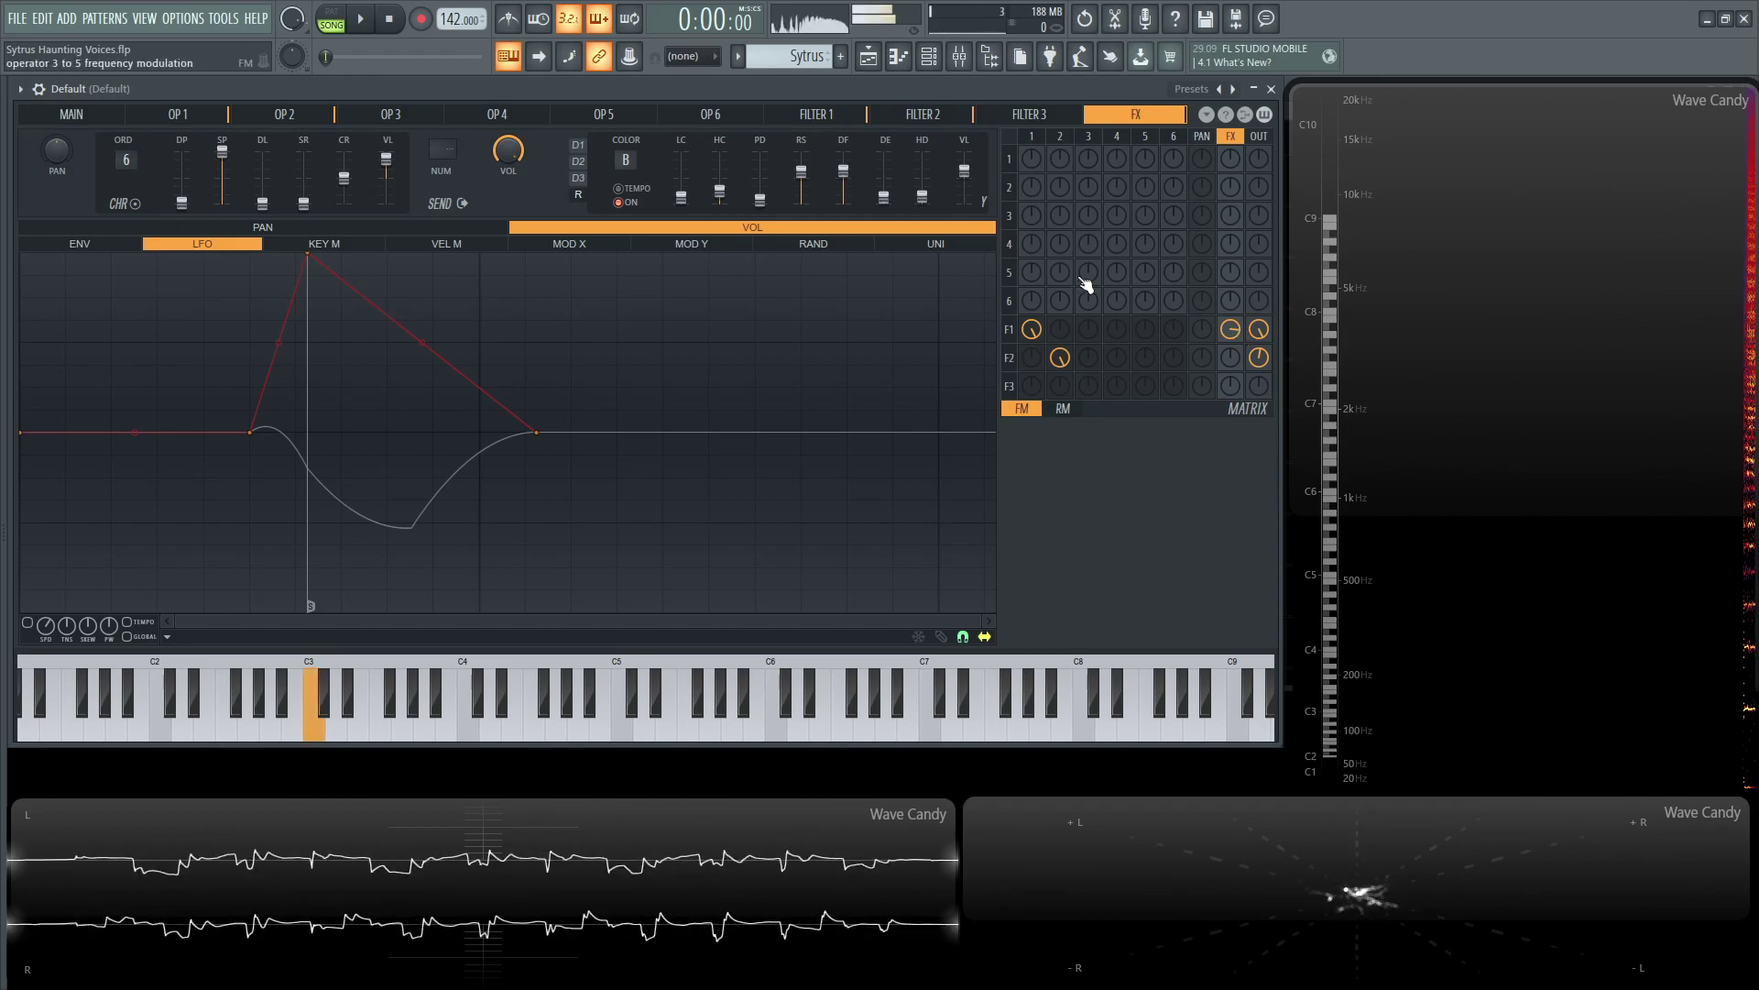
{"action": "key", "text": "r"}
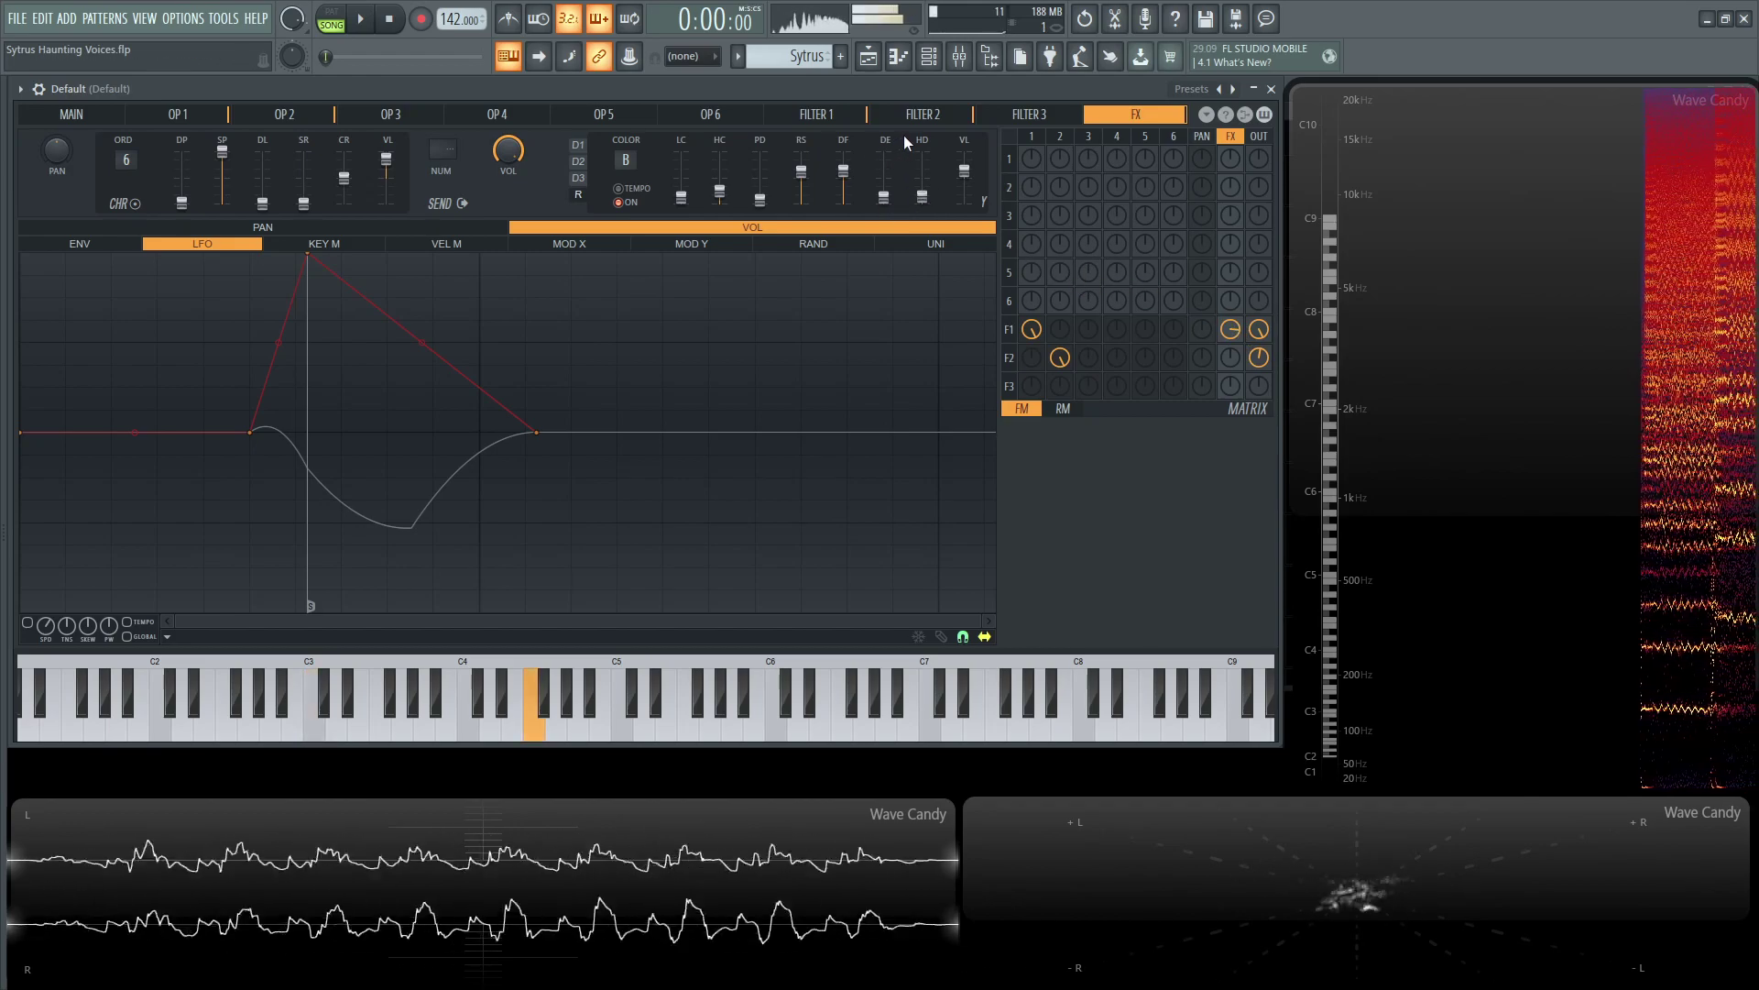
{"action": "key", "text": "t"}
{"action": "key", "text": "r"}
{"action": "key", "text": "3"}
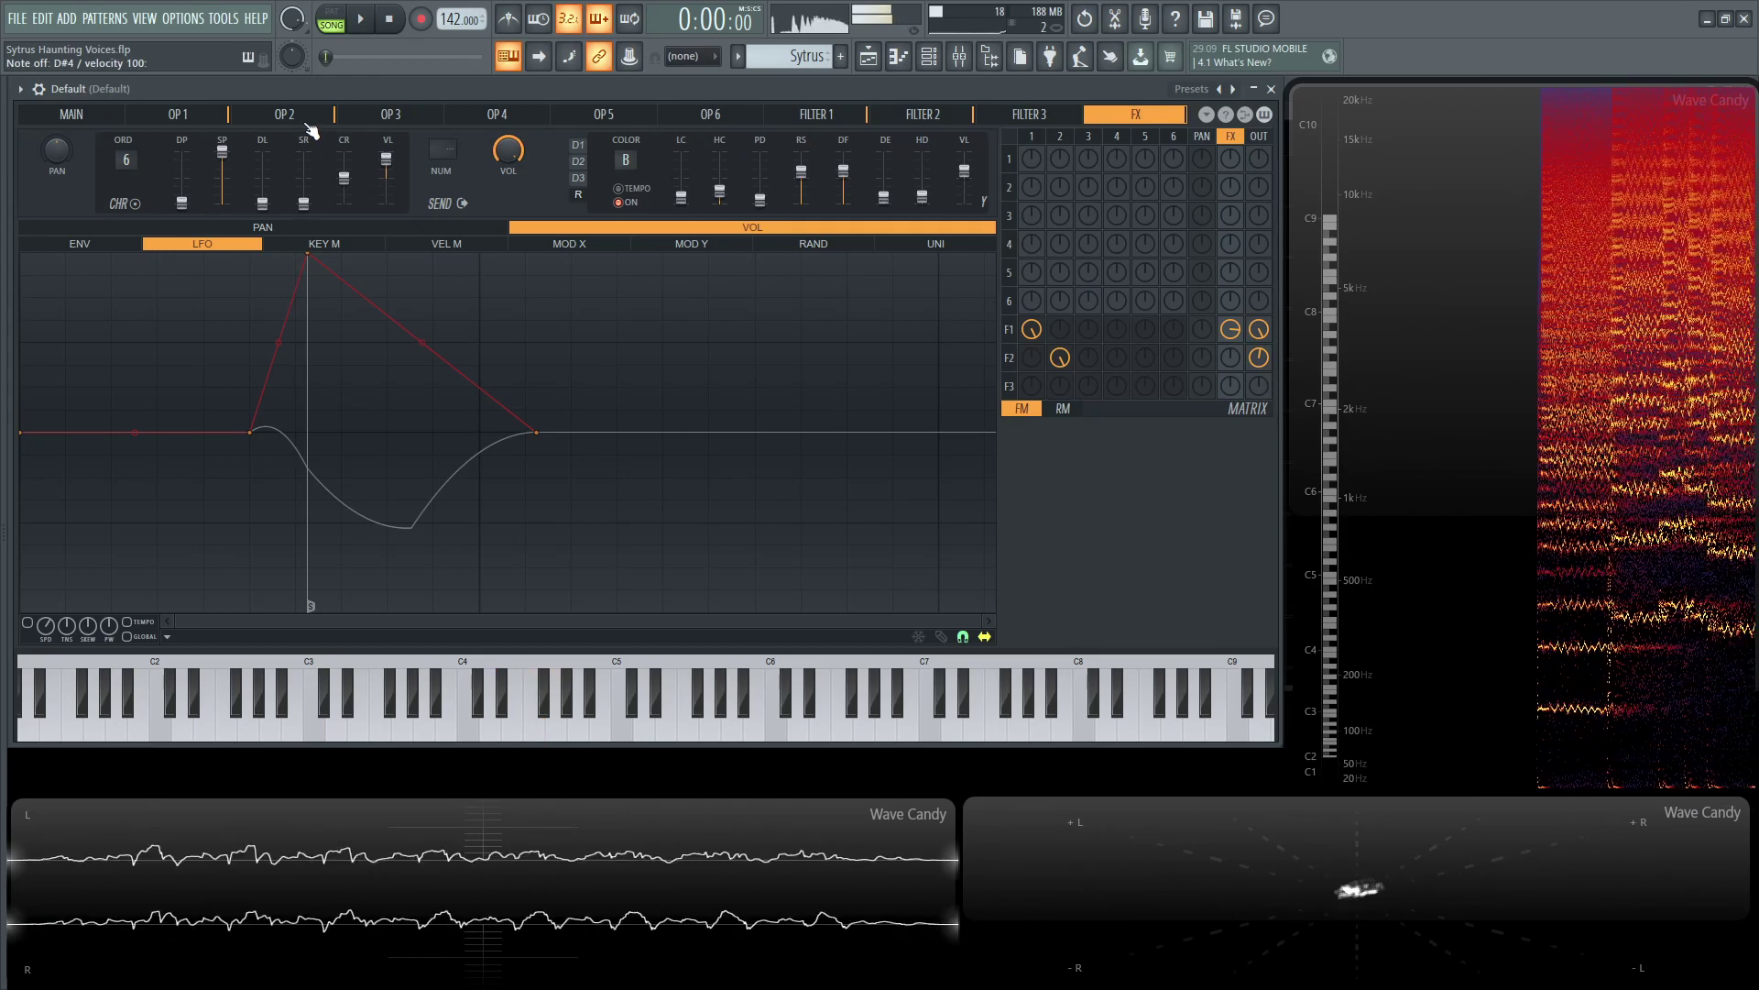
Step: On the main page, lower Modulation X to 0% while playing test notes to hear its effect on the filter
{"action": "left_click", "coordinate": [73, 113]}
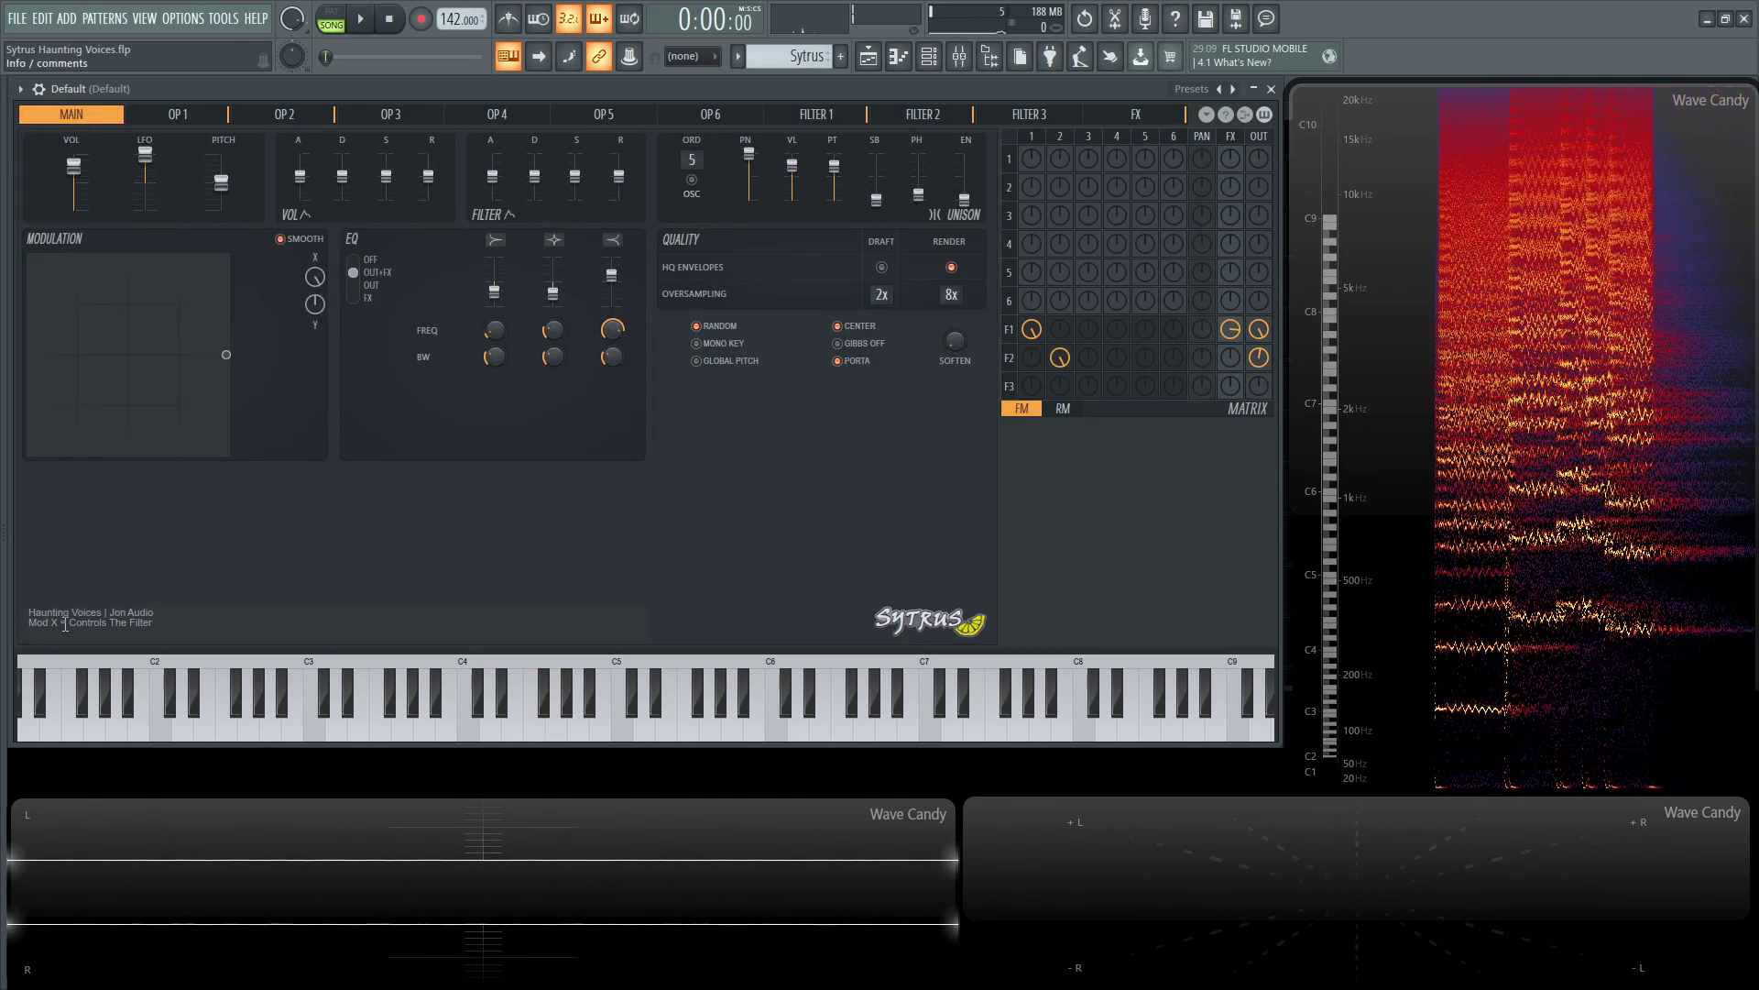
{"action": "key", "text": "z"}
{"action": "left_click_drag", "start_coordinate": [319, 277], "coordinate": [319, 424]}
{"action": "key", "text": "z"}
{"action": "mouse_move", "coordinate": [319, 364]}
{"action": "left_mouse_down"}
{"action": "mouse_move", "coordinate": [319, 316]}
{"action": "mouse_move", "coordinate": [319, 379]}
{"action": "mouse_move", "coordinate": [319, 308]}
{"action": "mouse_move", "coordinate": [319, 385]}
{"action": "left_mouse_up"}
{"action": "key", "text": "t"}
{"action": "key", "text": "r"}
{"action": "key", "text": "u"}
{"action": "key", "text": "6"}
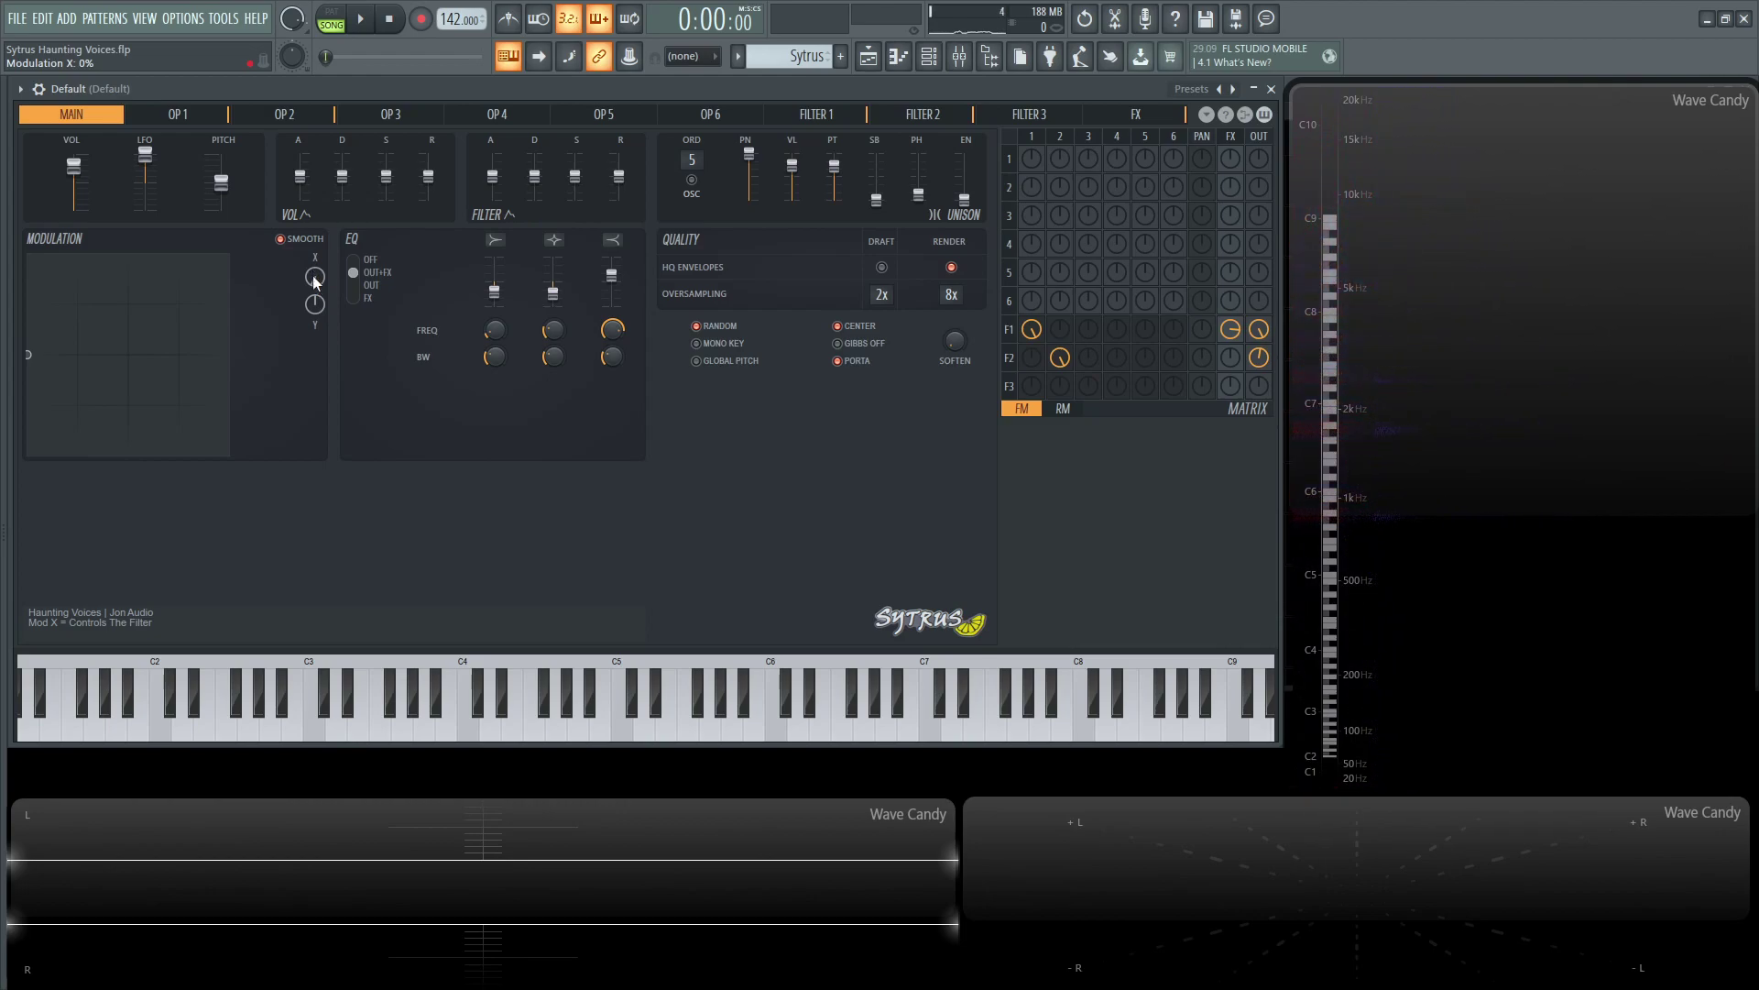
Step: Show the Mod X mapping curve of filter 1's cutoff
{"action": "left_click", "coordinate": [829, 116]}
{"action": "left_click", "coordinate": [327, 228]}
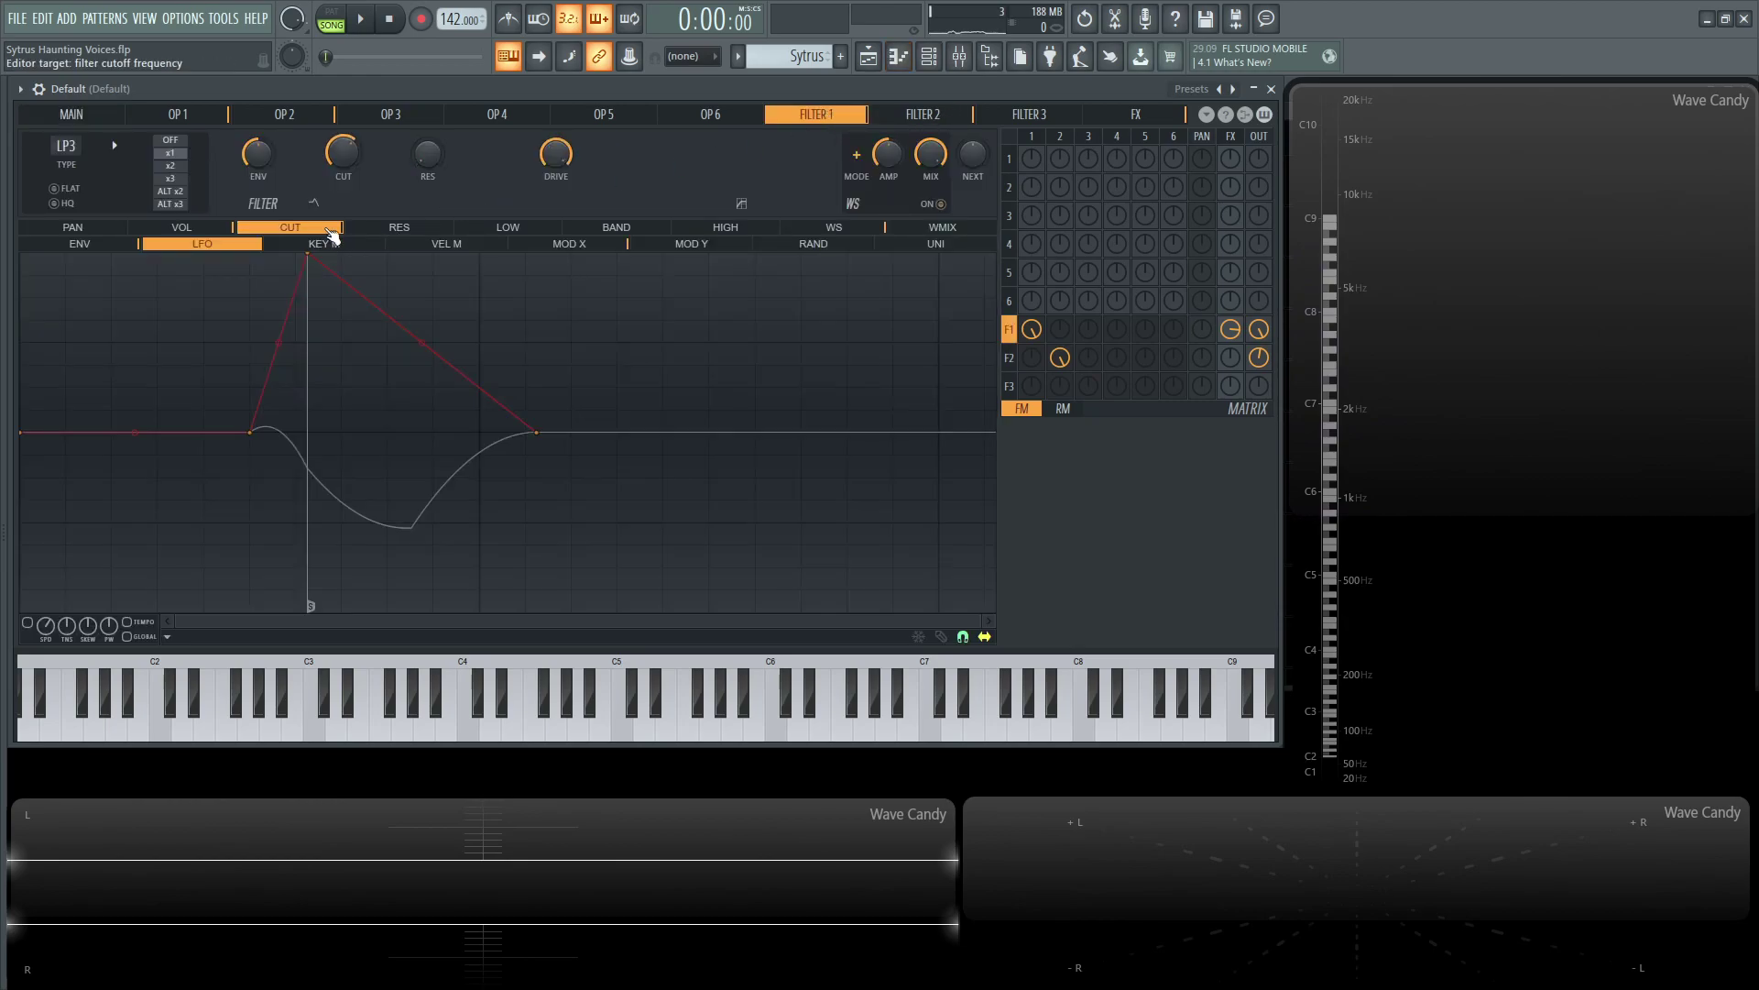
{"action": "left_click", "coordinate": [596, 244]}
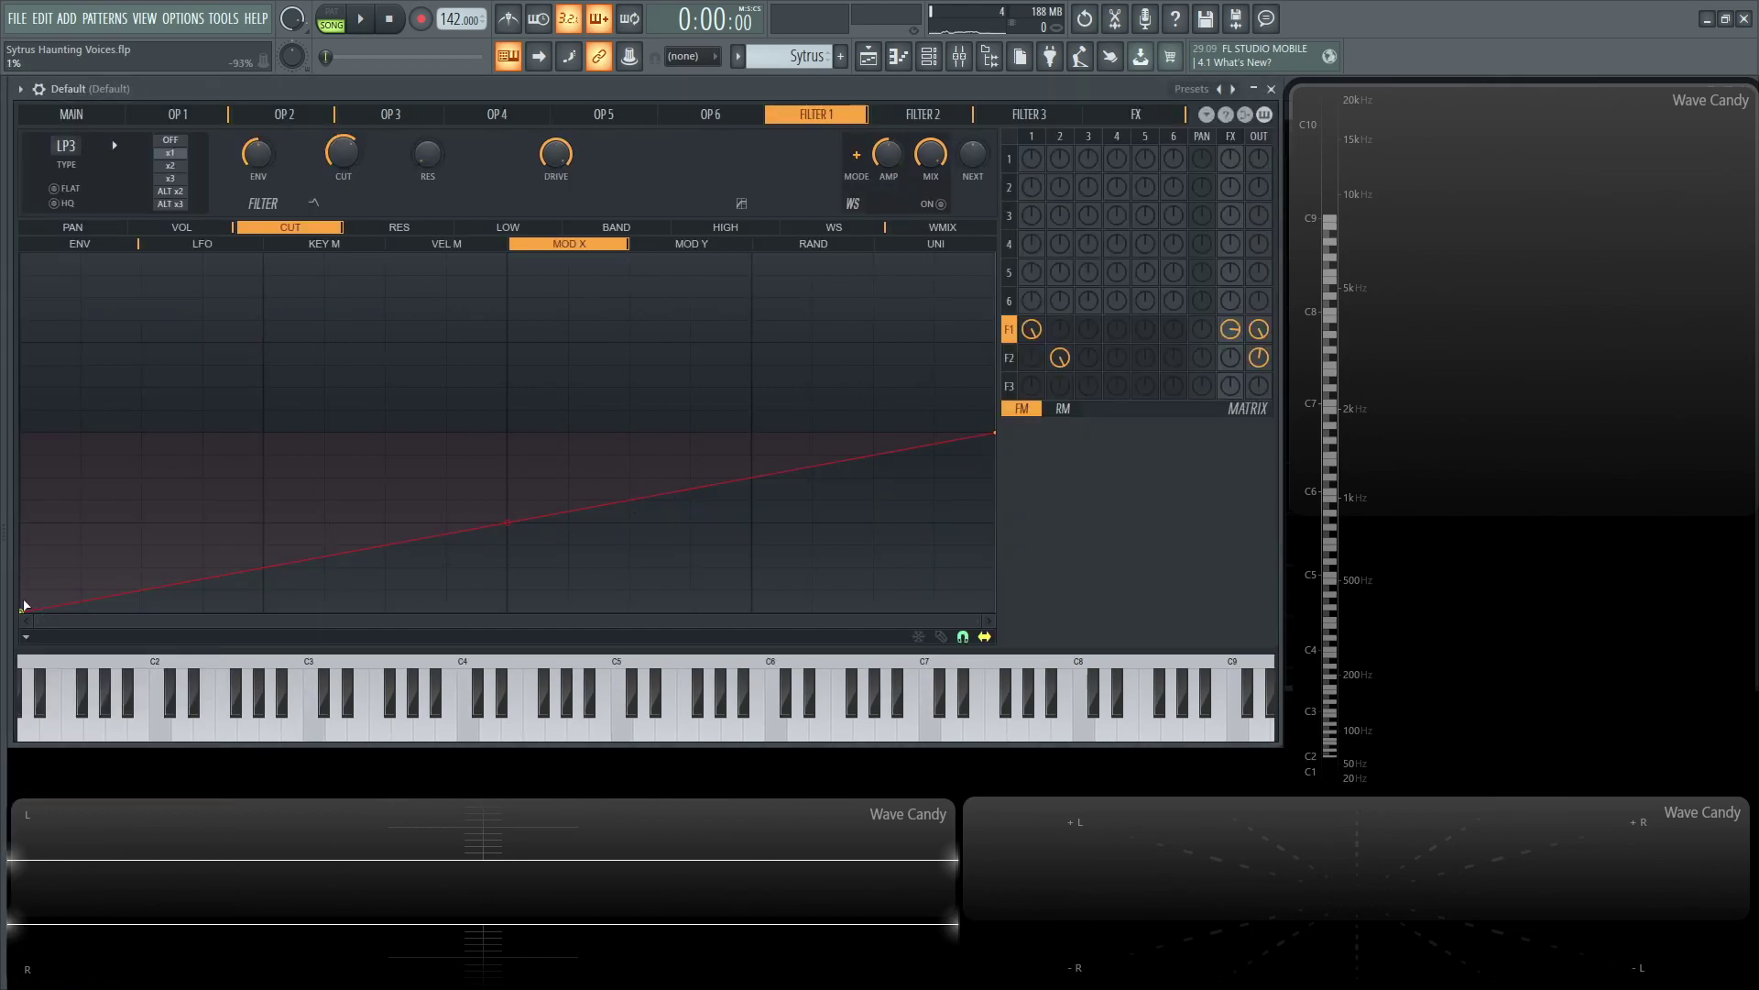
Step: Inspect filter 2's waveshaper settings, compare them with filter 1's and play a test note
{"action": "left_click", "coordinate": [939, 117]}
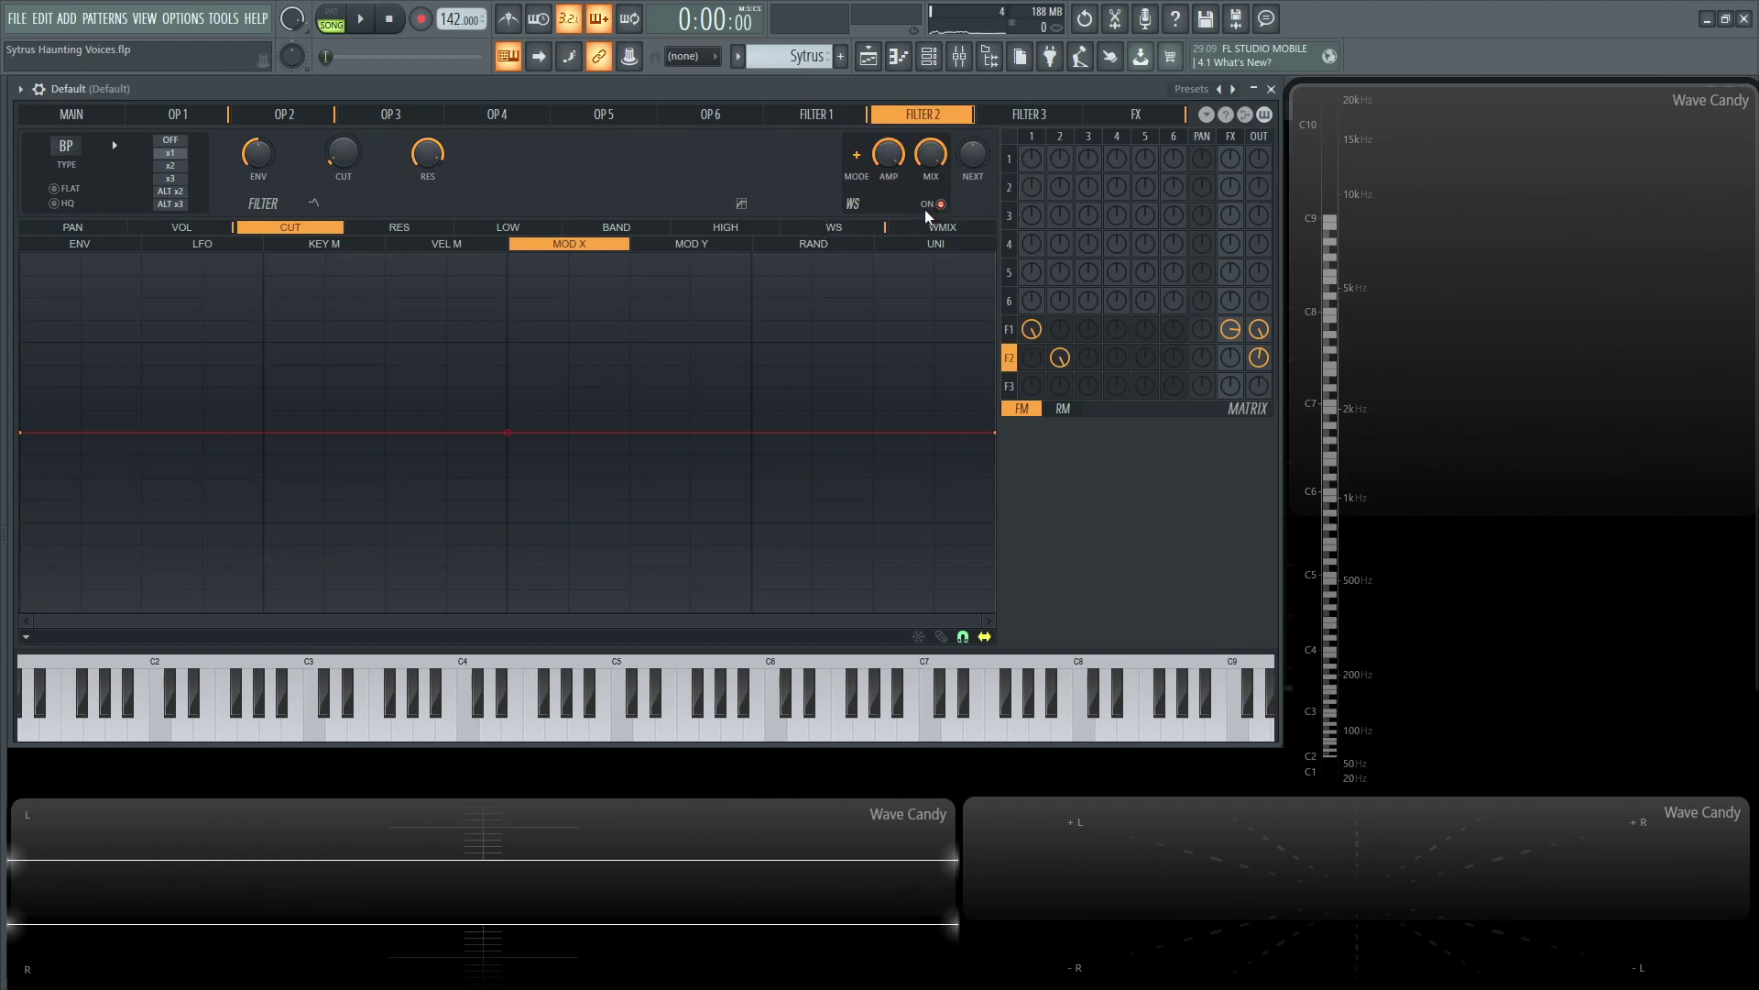
{"action": "left_click", "coordinate": [871, 229]}
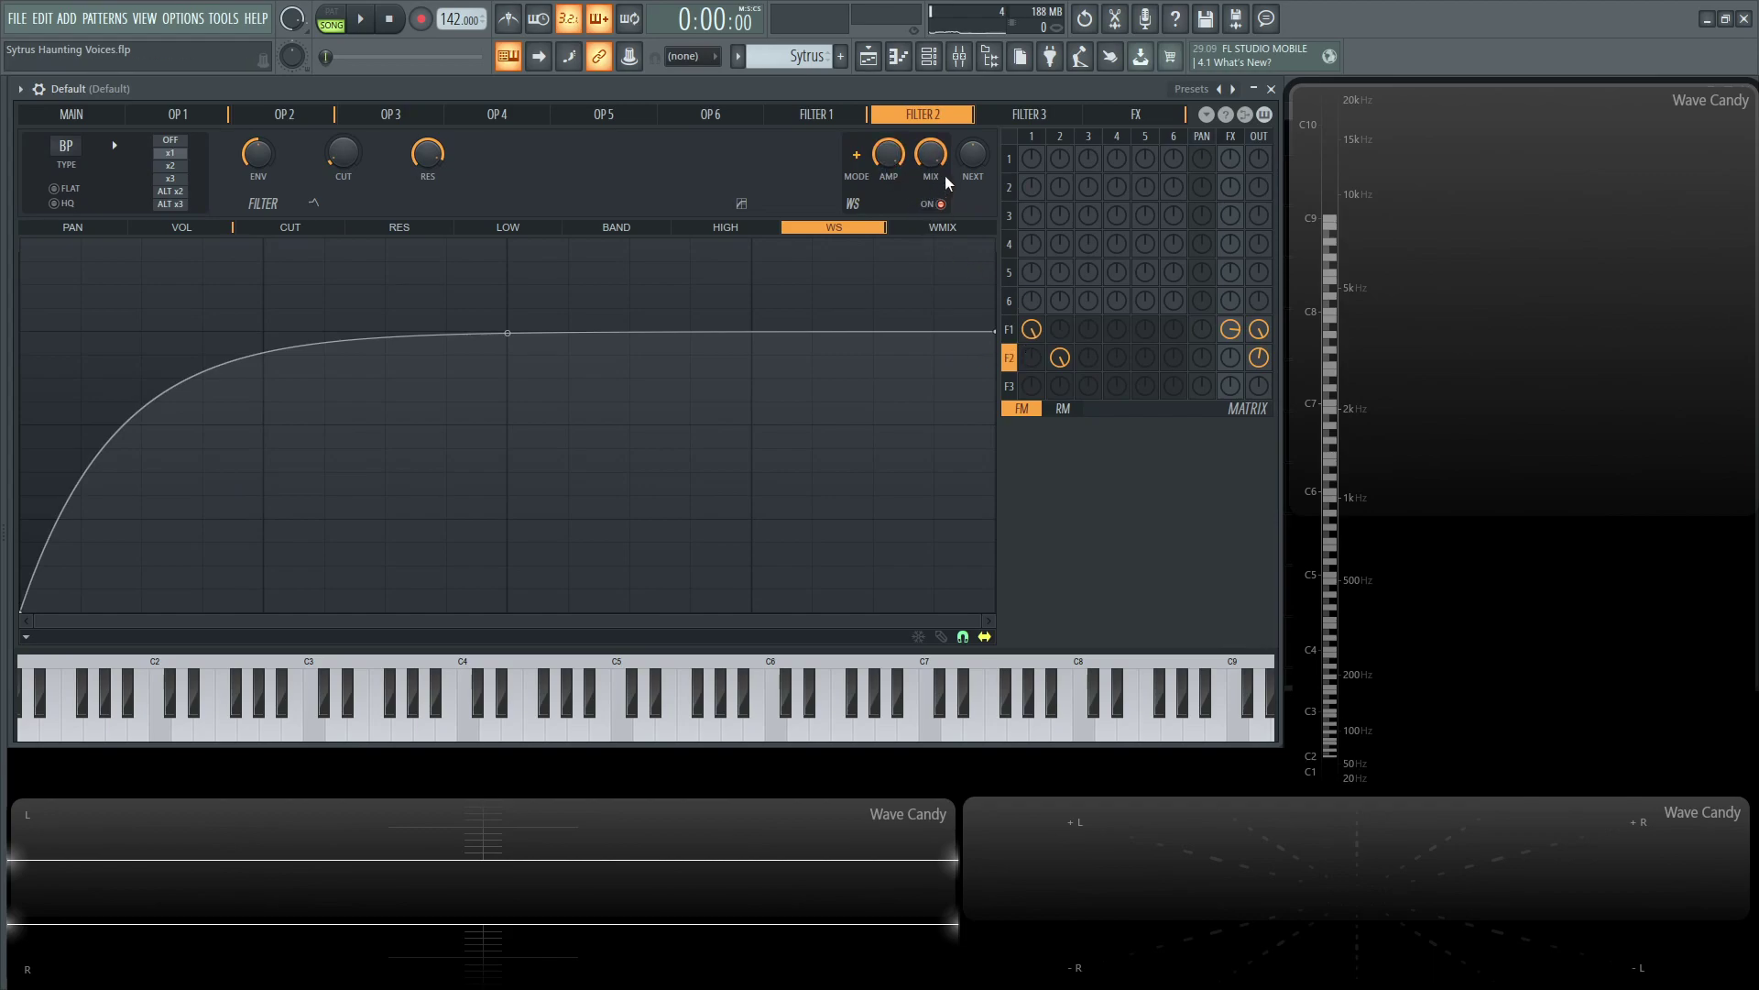
{"action": "left_click", "coordinate": [827, 119]}
{"action": "key", "text": "v"}
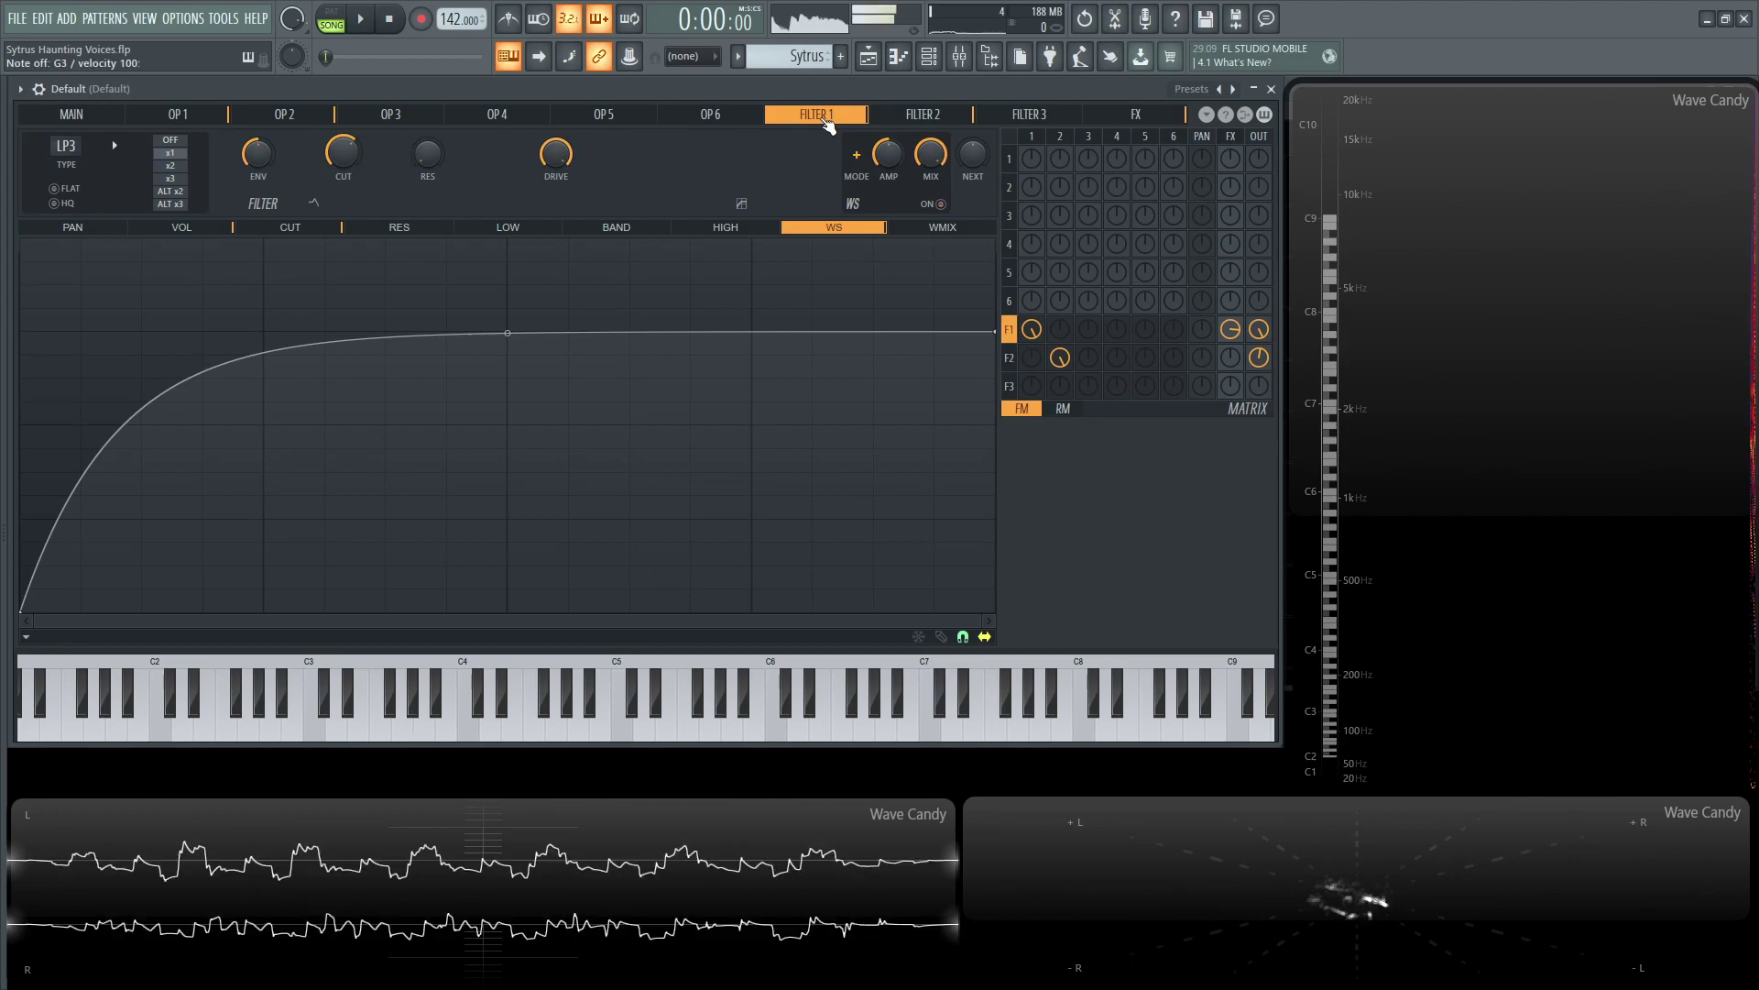